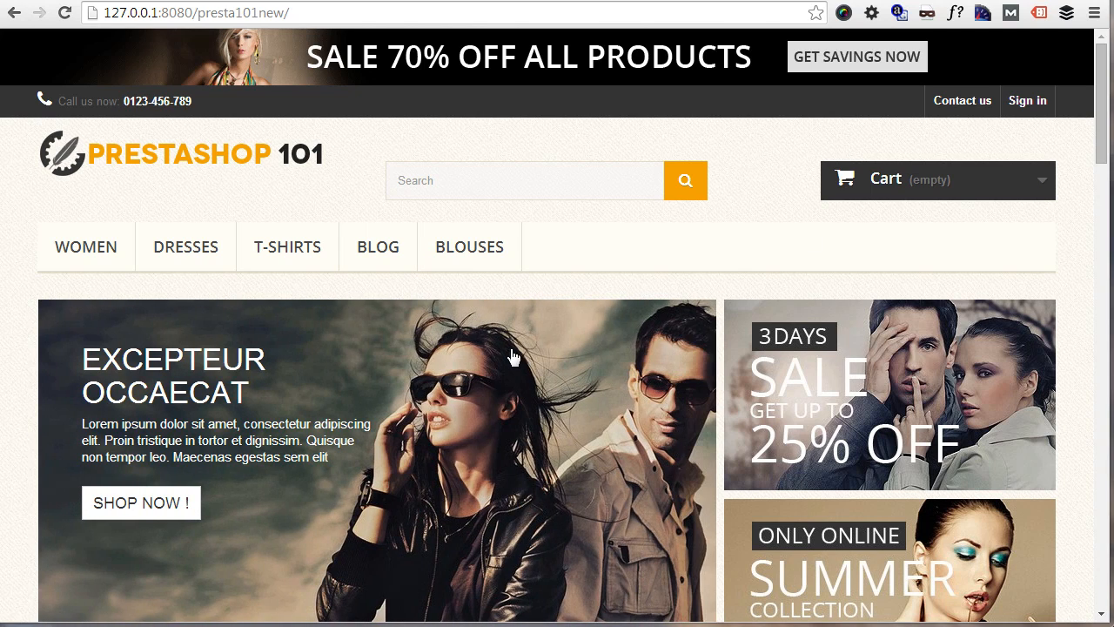
# Look over the shop's home page, from the featured slider to the product listings and promotional banners.
pyautogui.scroll(-5, 444, 268)
pyautogui.scroll(-15, 444, 268)
pyautogui.scroll(5, 467, 249)
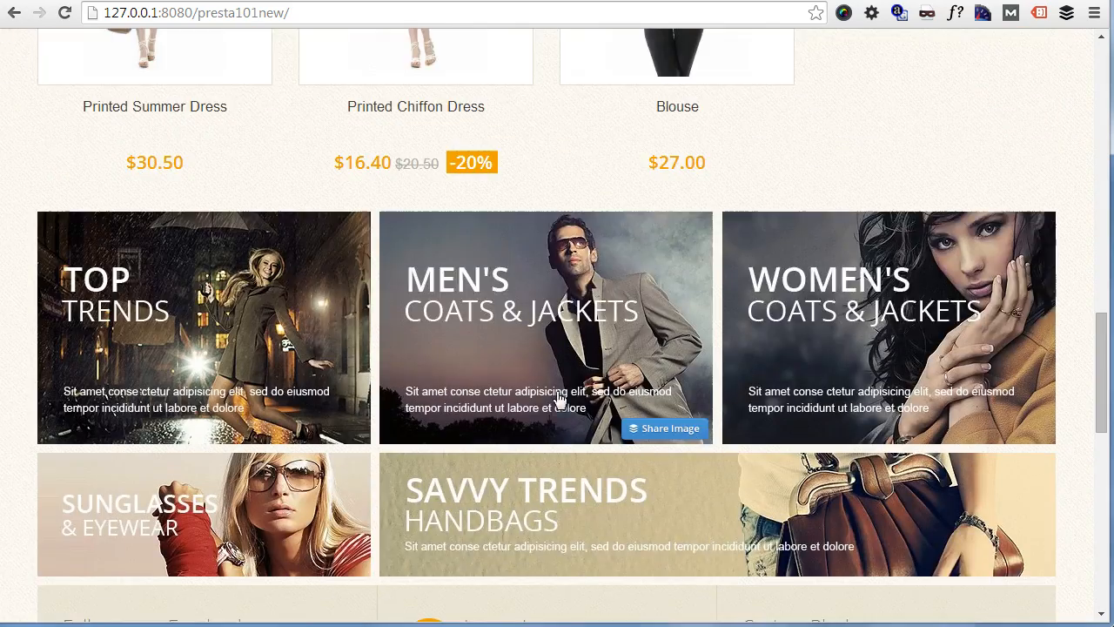
pyautogui.scroll(-3, 435, 392)
pyautogui.scroll(15, 401, 371)
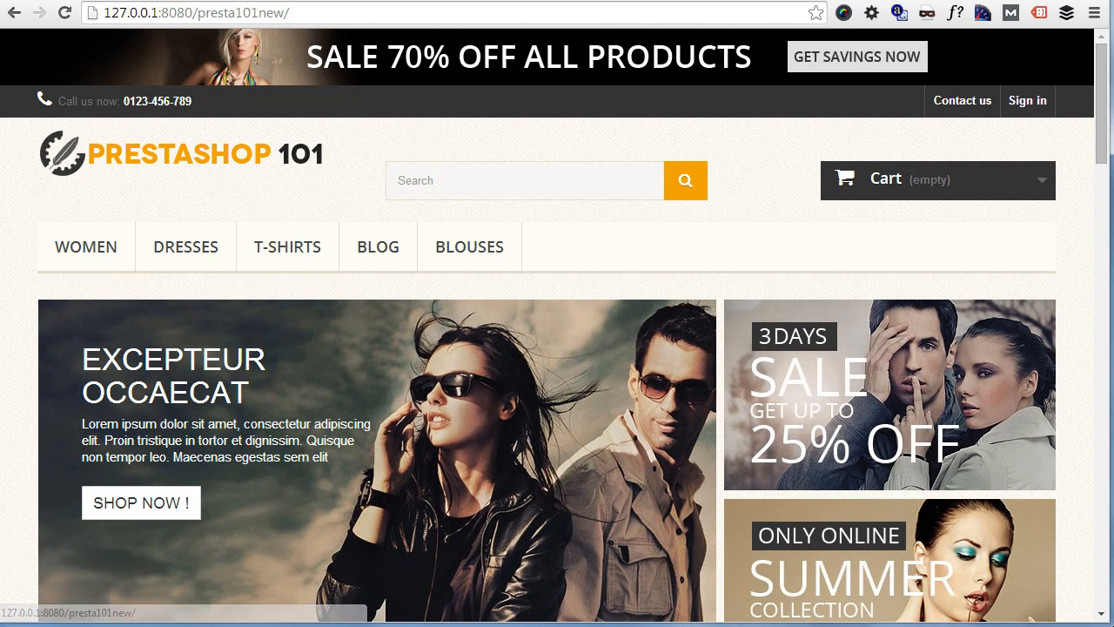
# Switch to the shop's back office, open the list of modules and examine its notices, warnings and available module upgrades.
pyautogui.click(69, 3)
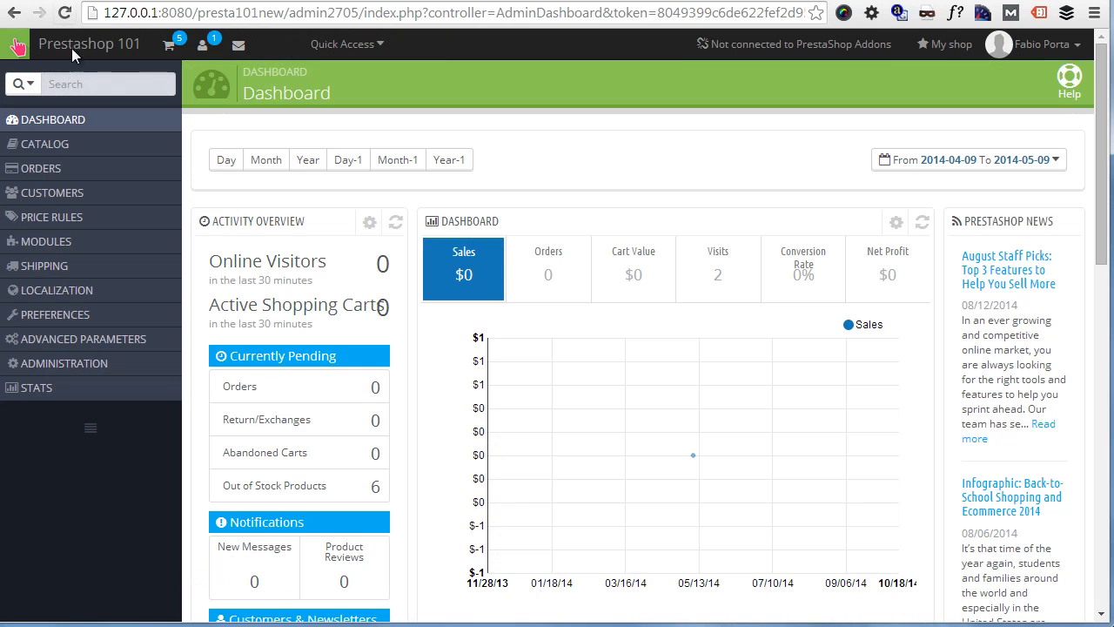
pyautogui.click(56, 241)
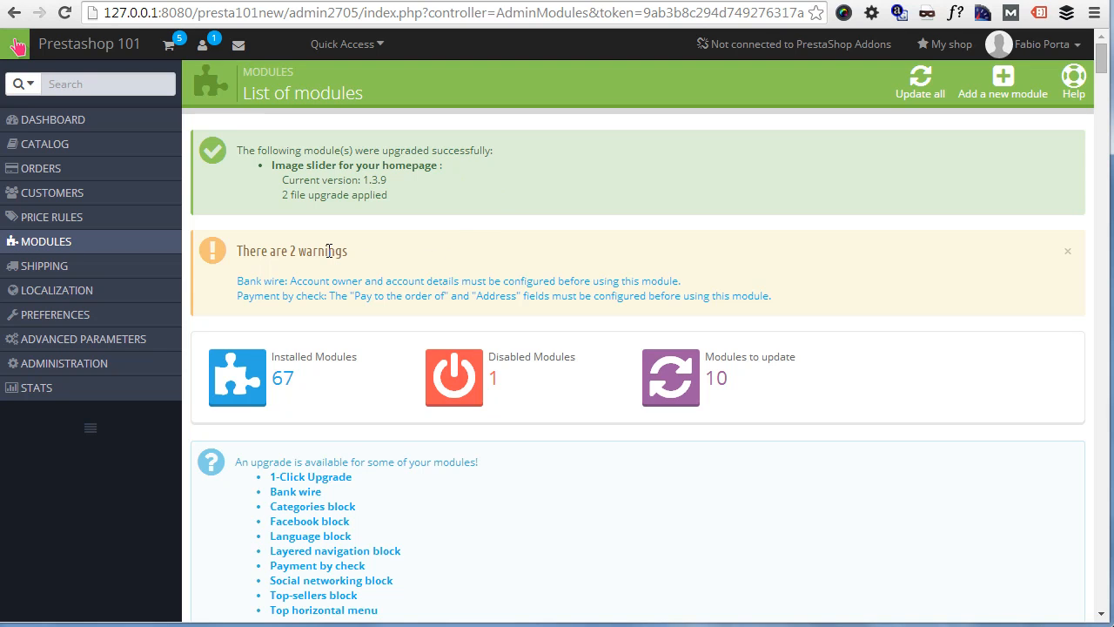
pyautogui.scroll(-1, 287, 380)
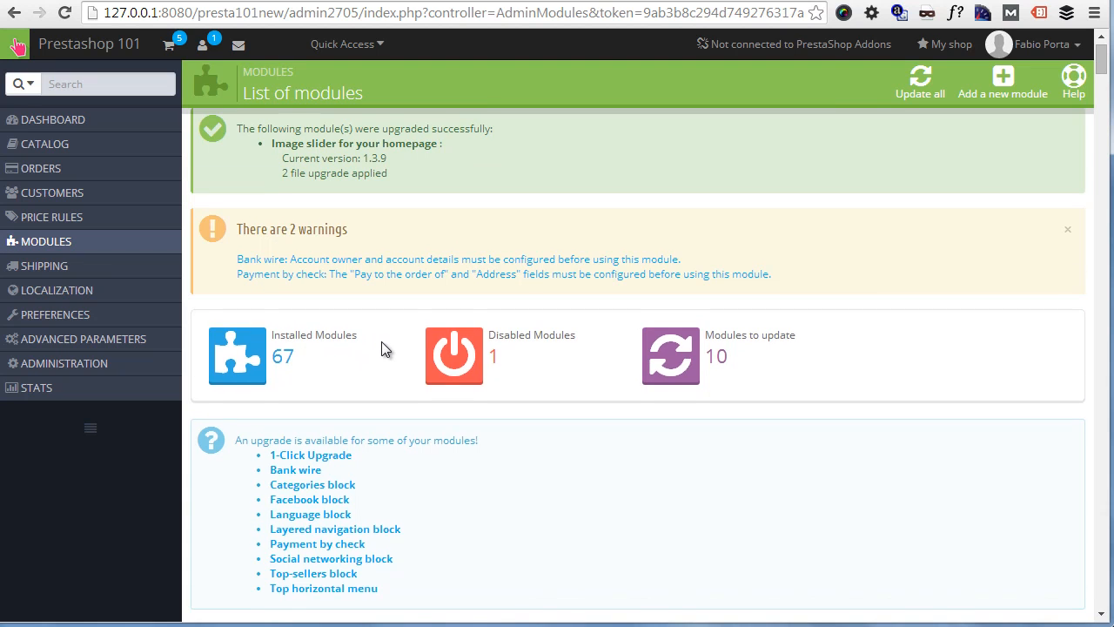
pyautogui.scroll(-2, 382, 345)
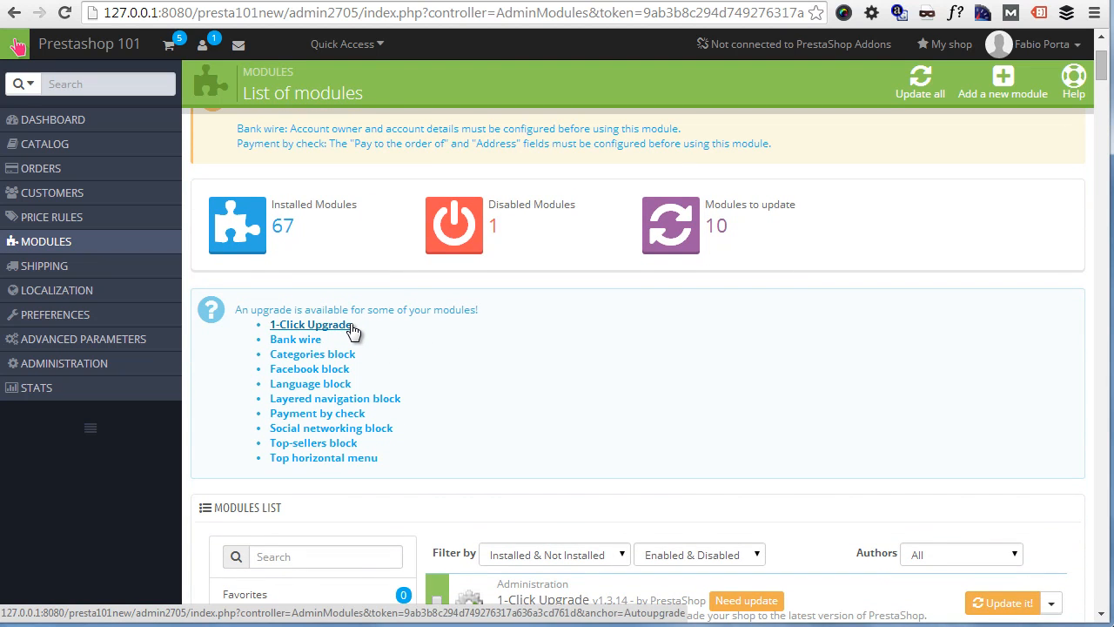
pyautogui.scroll(2, 361, 326)
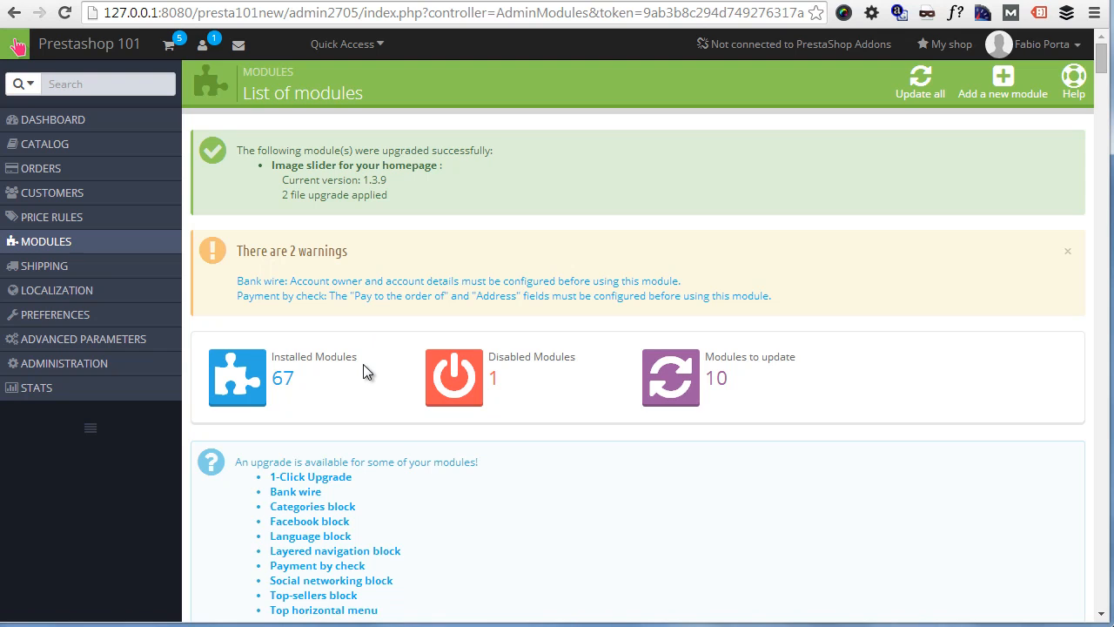
pyautogui.scroll(-1, 363, 364)
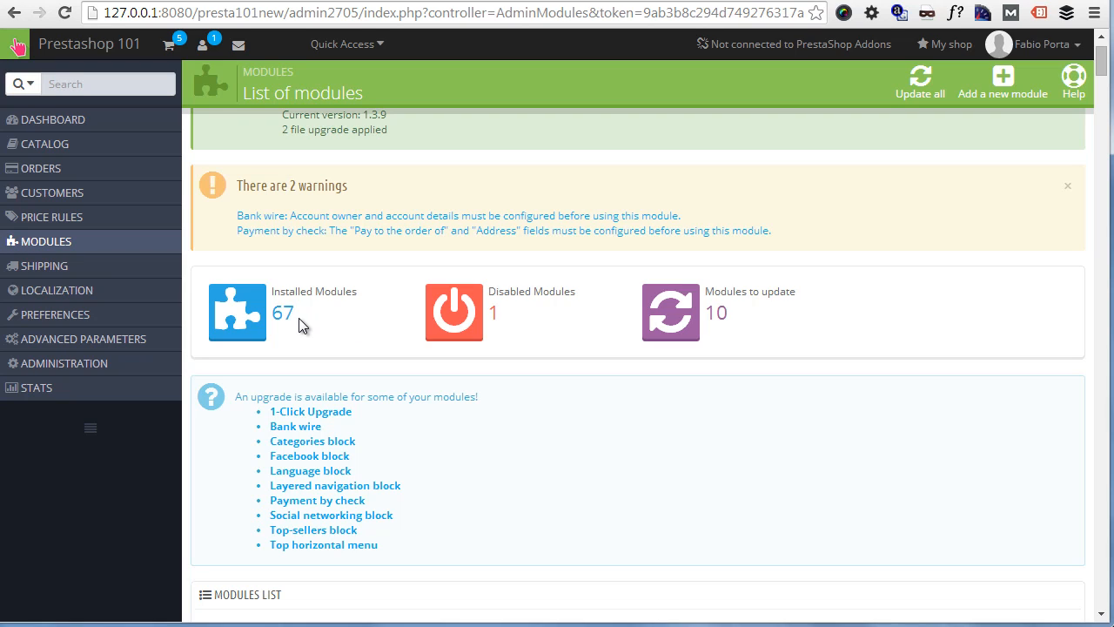
pyautogui.scroll(-1, 298, 318)
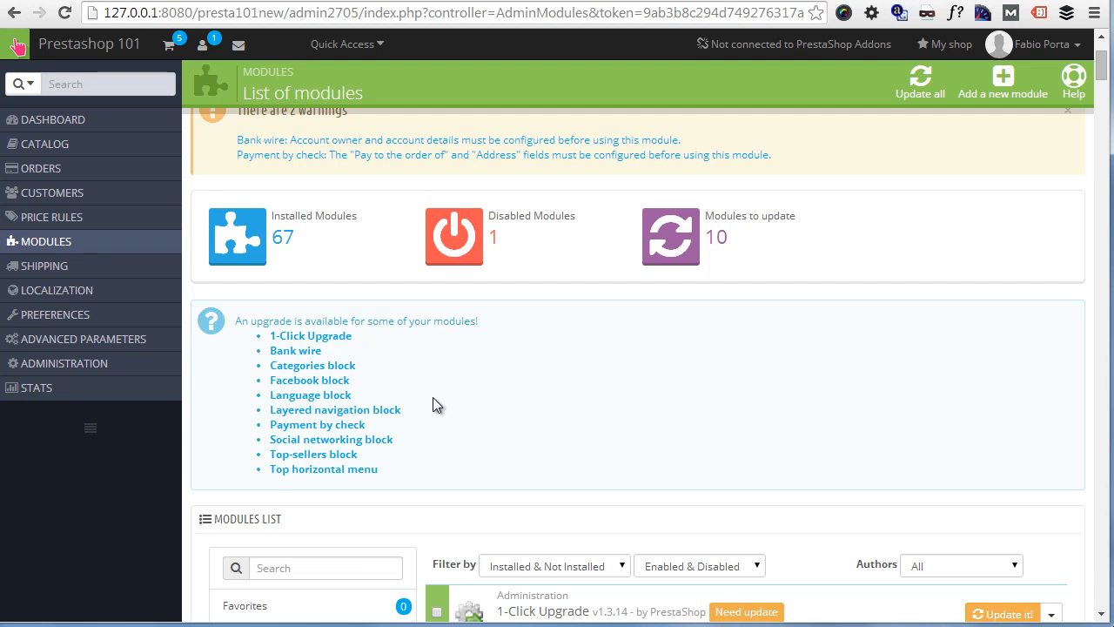
# Browse the complete modules list to examine which modules can be installed, disabled, configured, updated or purchased.
pyautogui.scroll(-3, 435, 405)
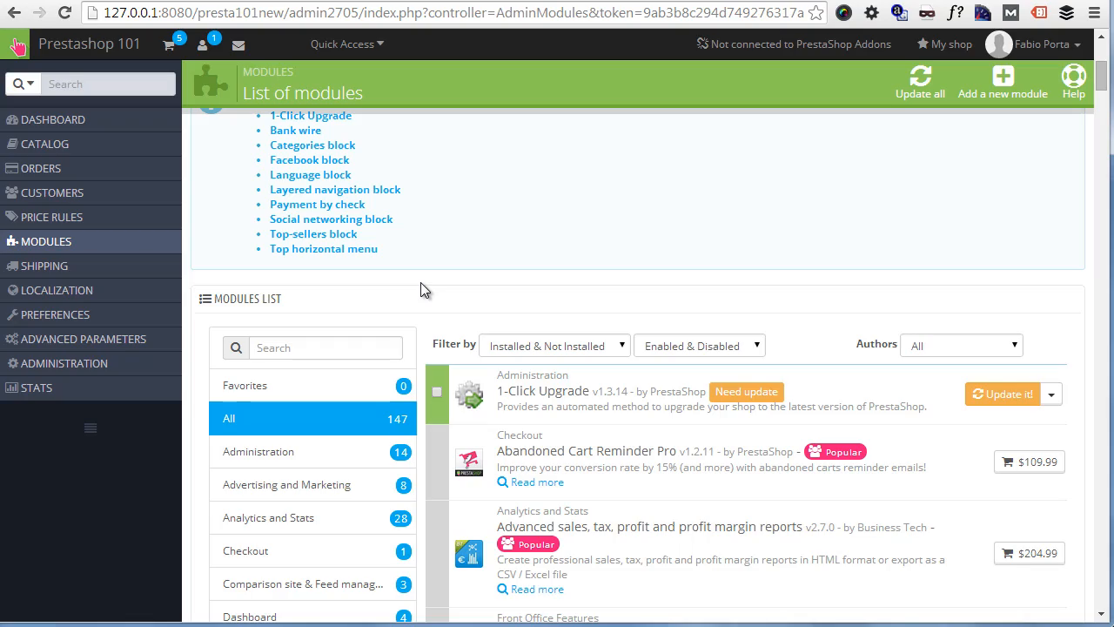
pyautogui.scroll(-15, 420, 282)
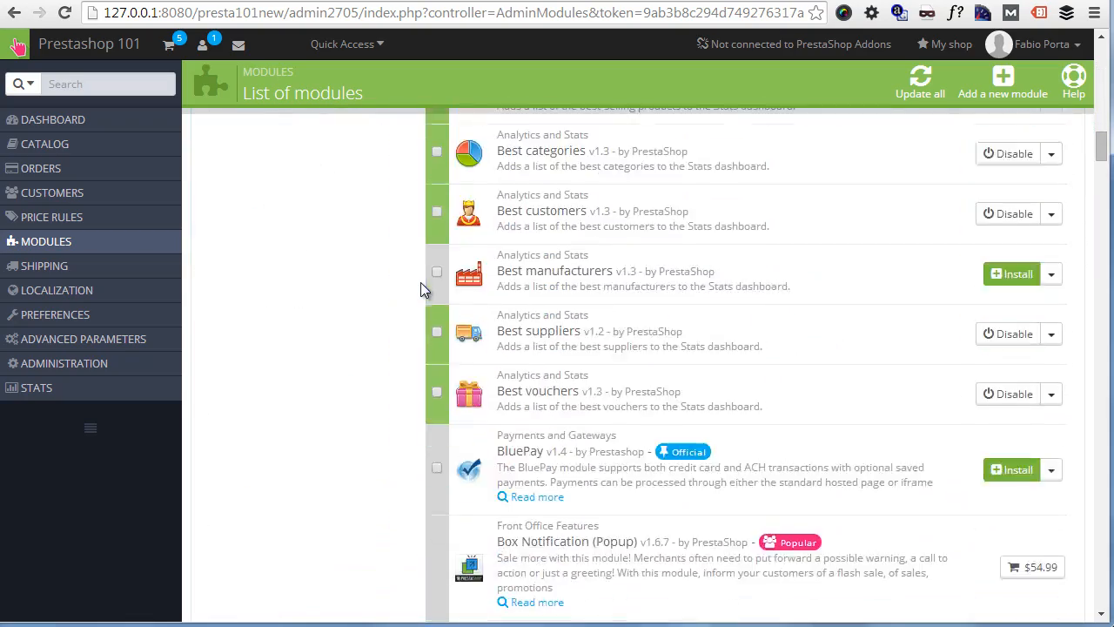
pyautogui.scroll(-20, 428, 289)
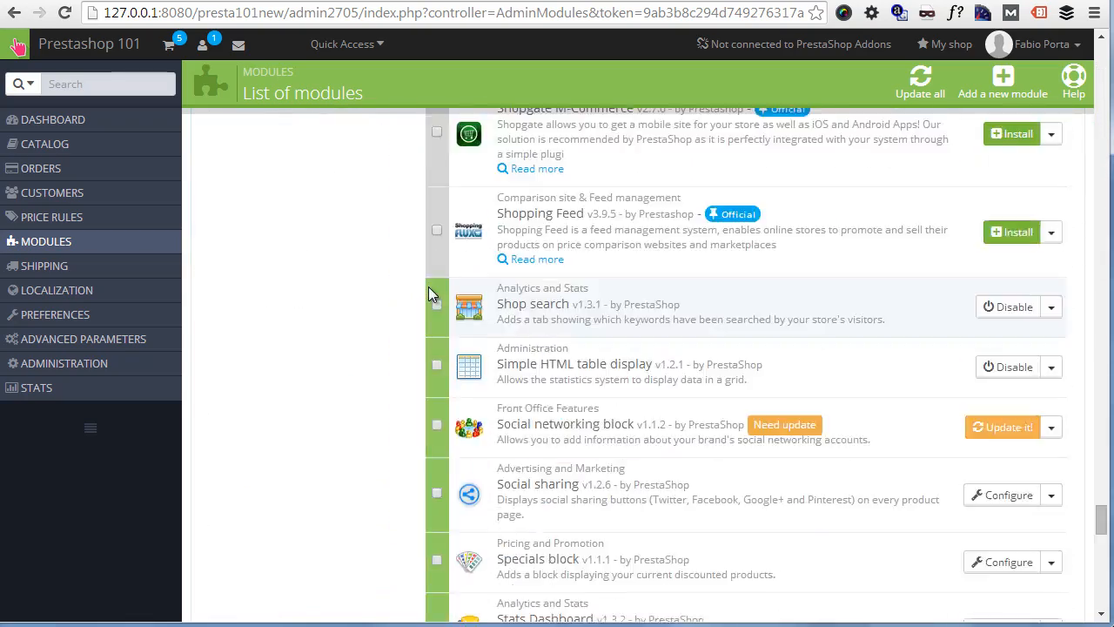
pyautogui.scroll(20, 428, 287)
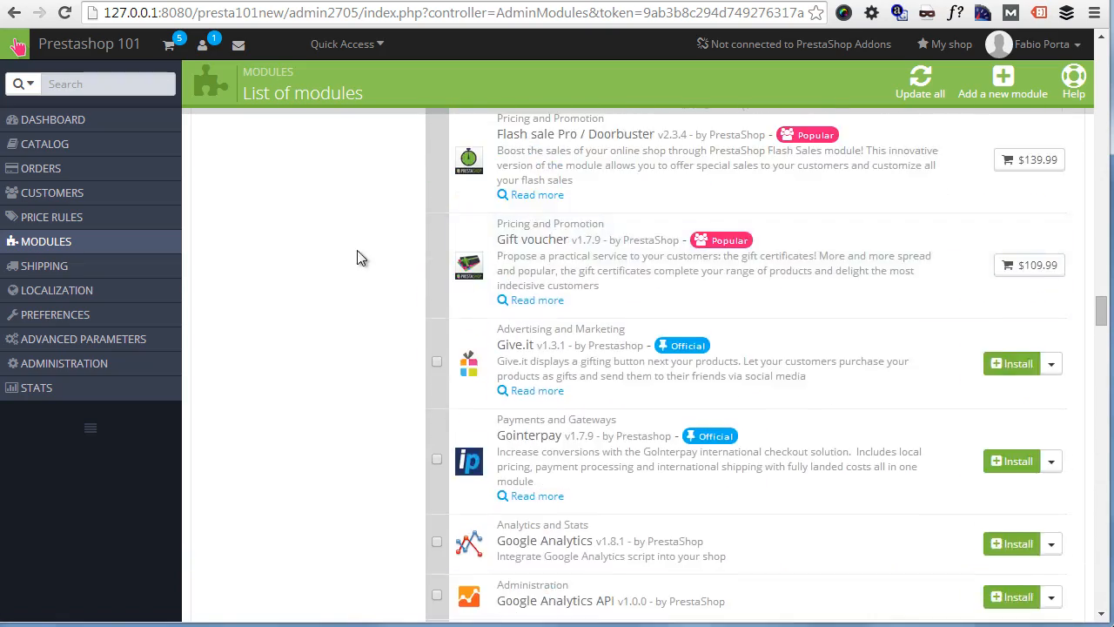
pyautogui.scroll(3, 766, 417)
pyautogui.scroll(-1, 840, 427)
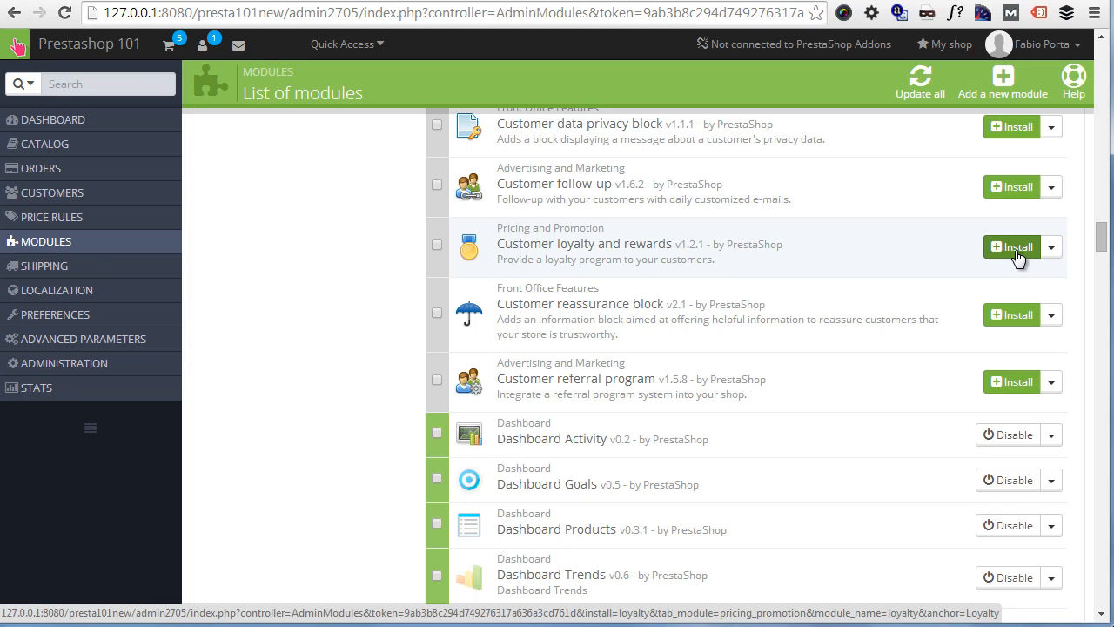
pyautogui.scroll(6, 1016, 254)
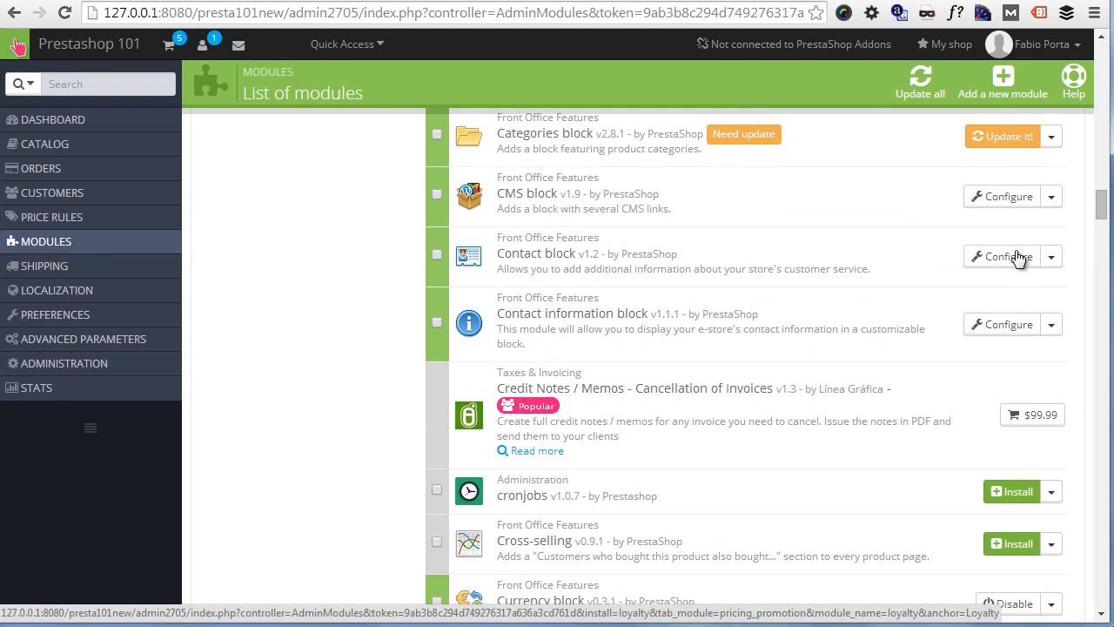
# Open the marketplace page of the Credit Notes / Memos - Cancellation of Invoices module, review its description and return to the modules list.
pyautogui.click(1033, 432)
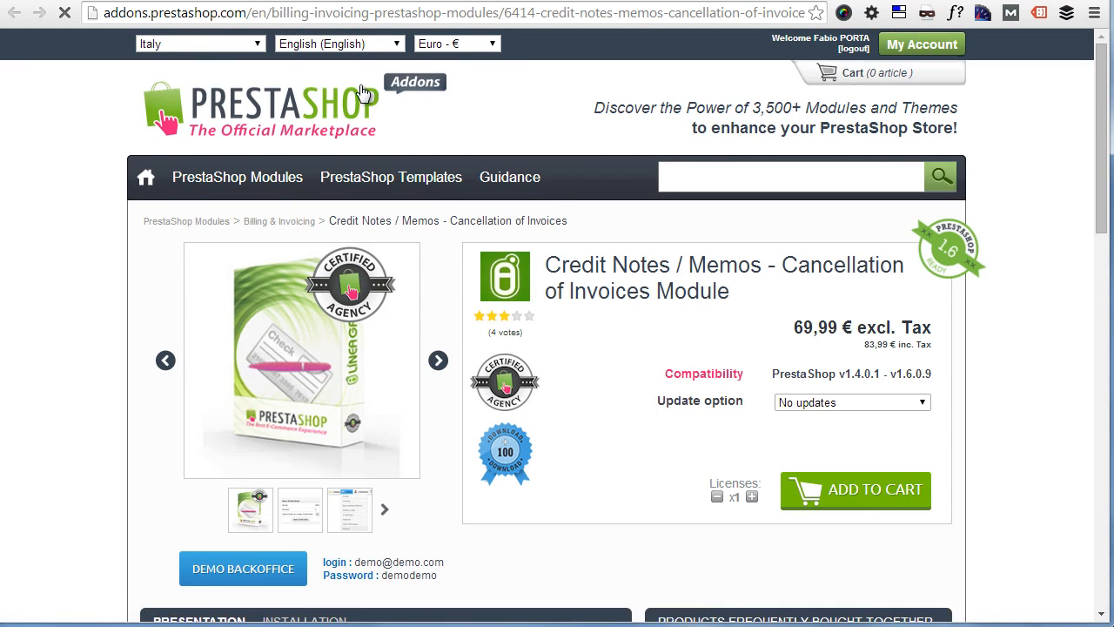
pyautogui.scroll(-6, 366, 96)
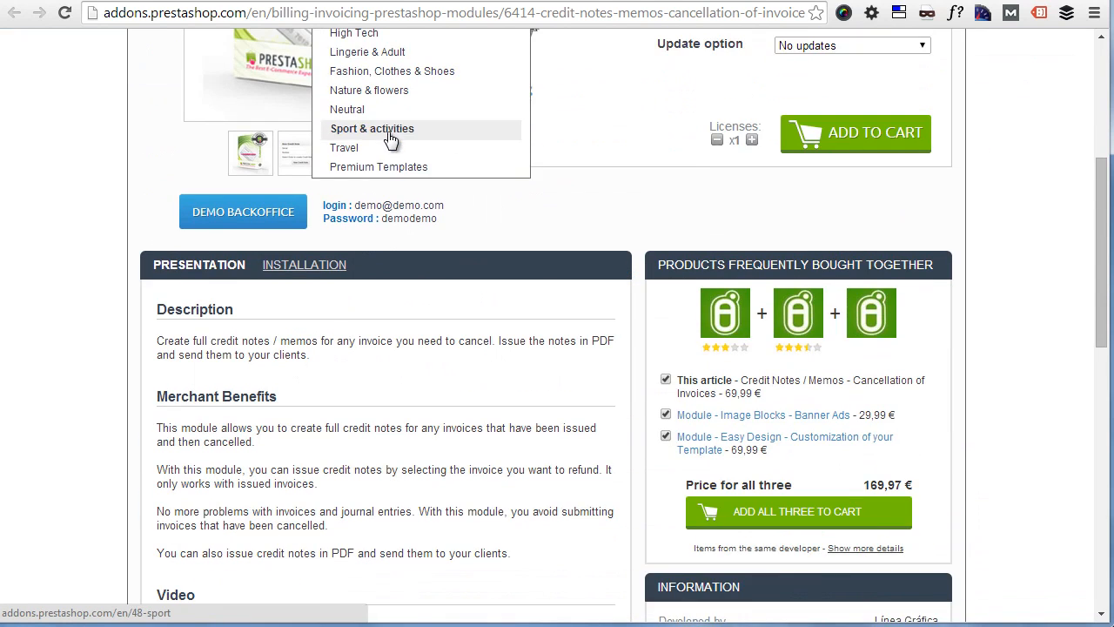
pyautogui.scroll(5, 484, 206)
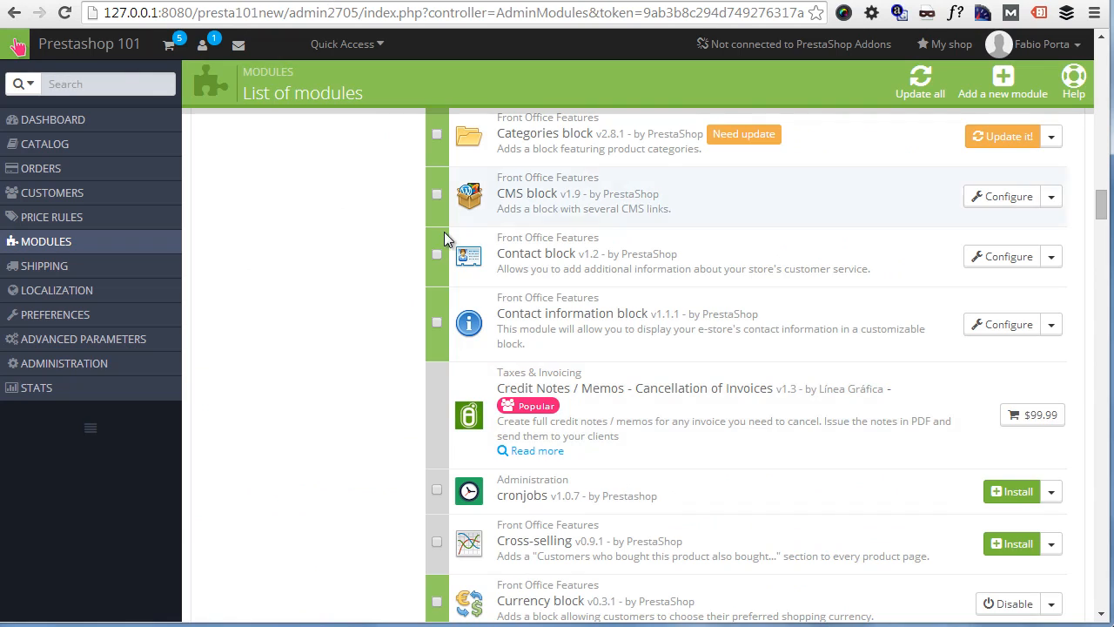
# Search the modules list for "top menu".
pyautogui.scroll(4, 597, 316)
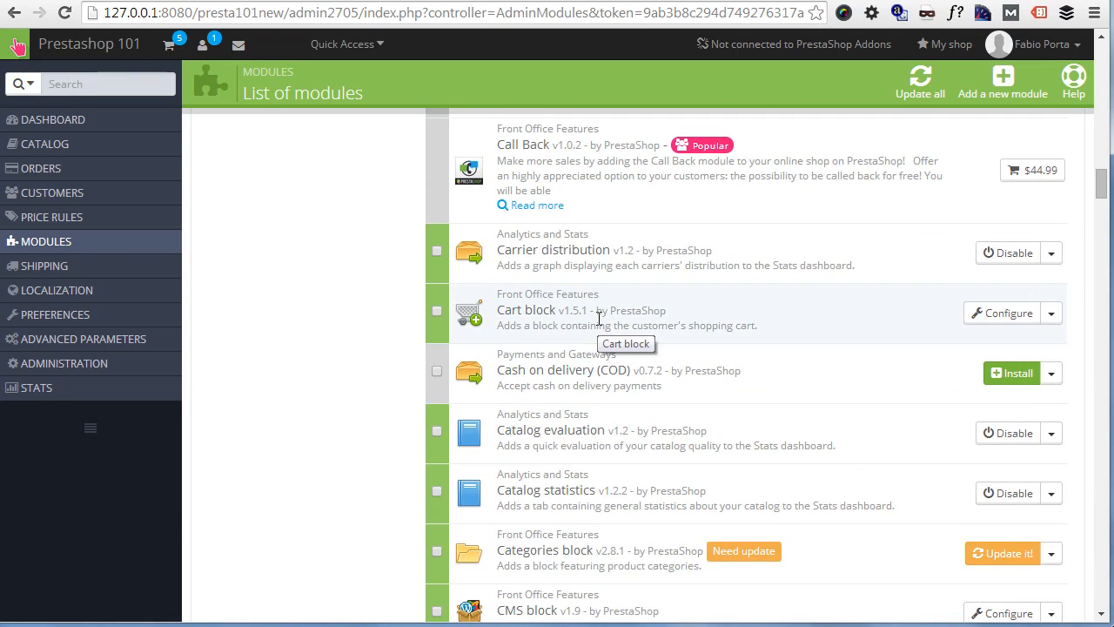
pyautogui.scroll(3, 598, 319)
pyautogui.scroll(15, 599, 319)
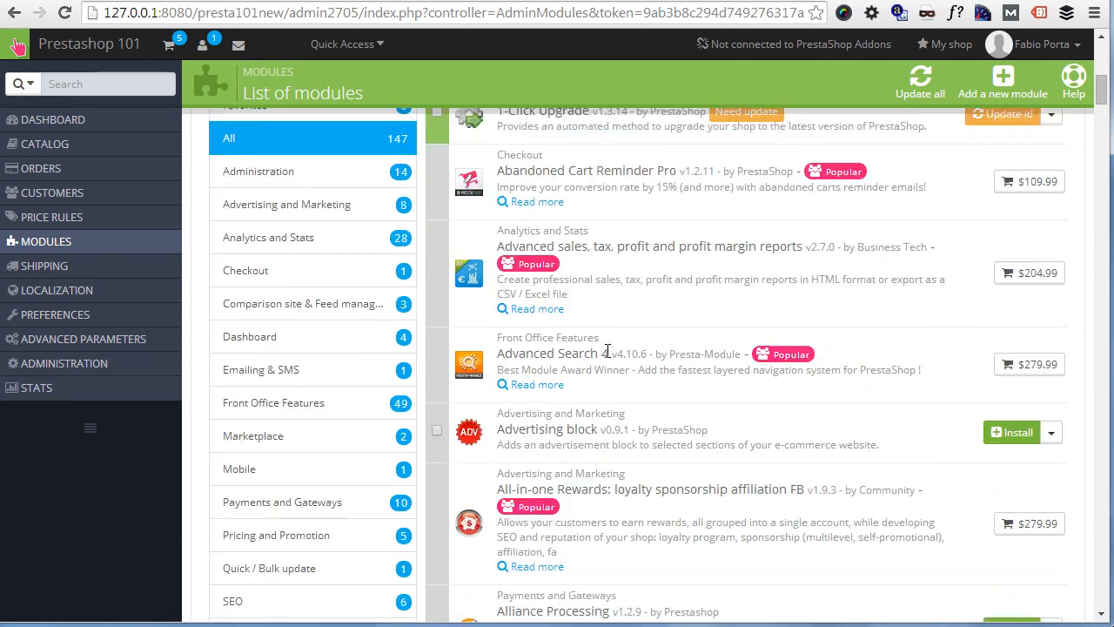
pyautogui.scroll(-5, 607, 367)
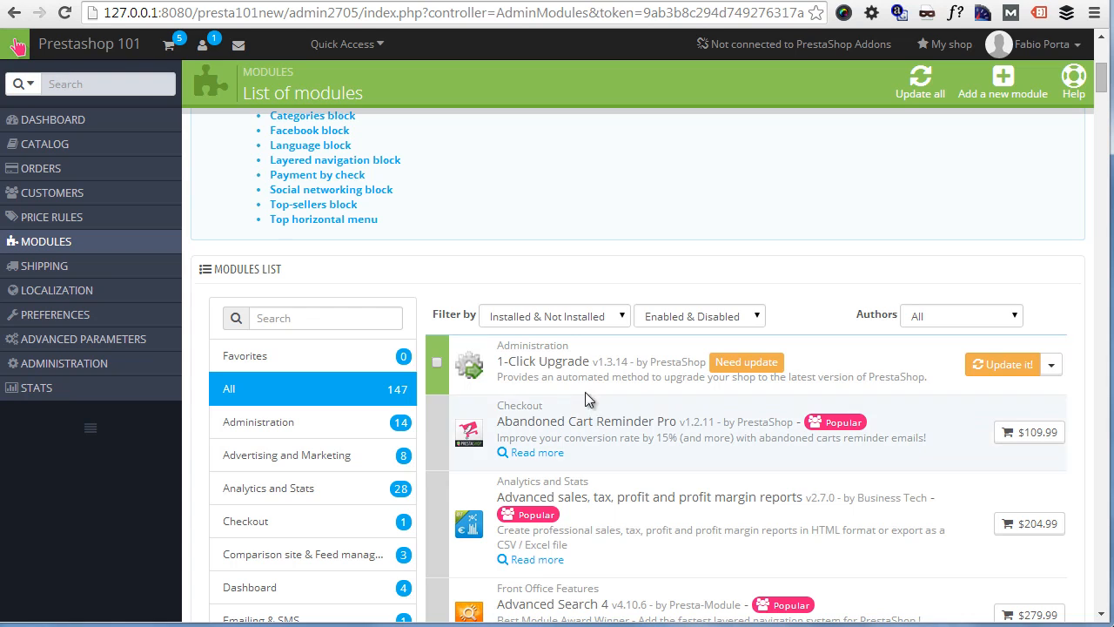
pyautogui.click(316, 317)
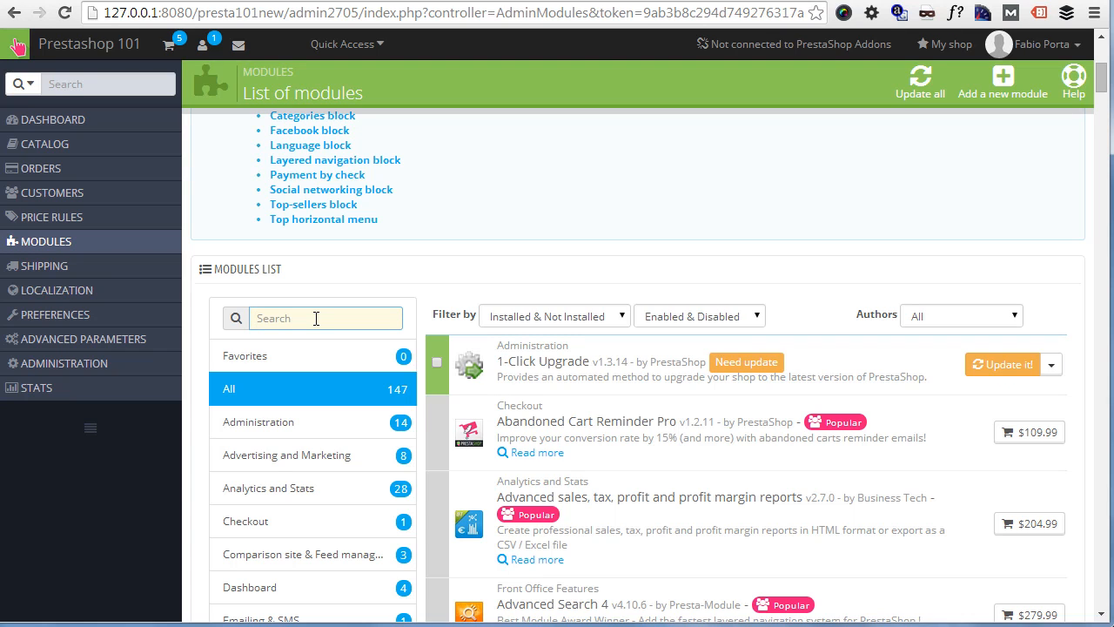
pyautogui.write('top menu')
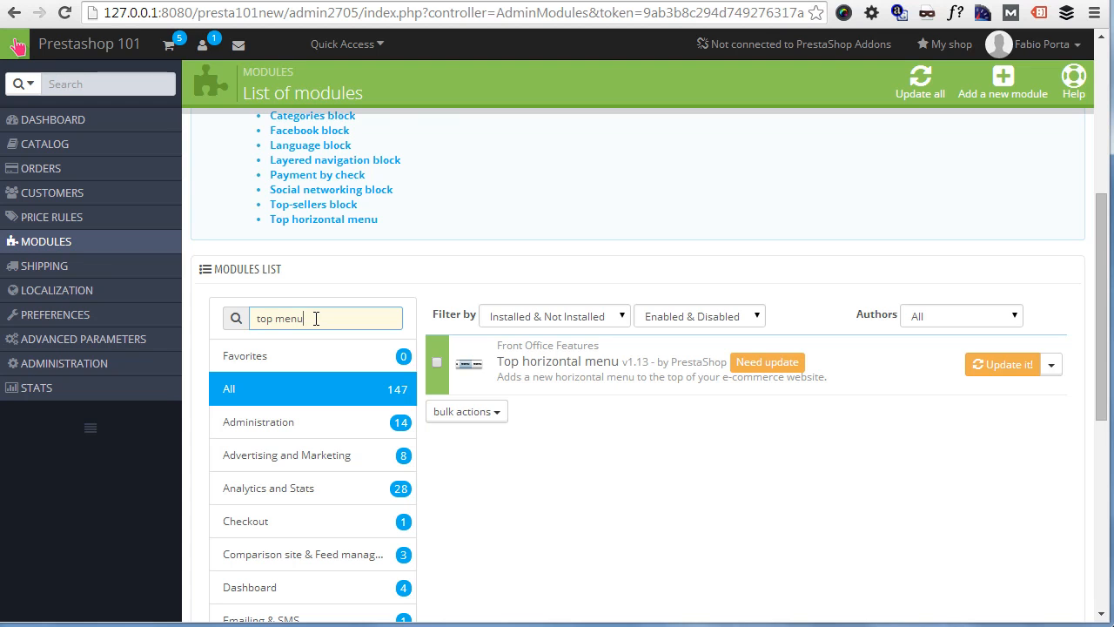
# Review the module categories, filter the list by Front Office Features and look through the modules in that category.
pyautogui.scroll(-3, 317, 296)
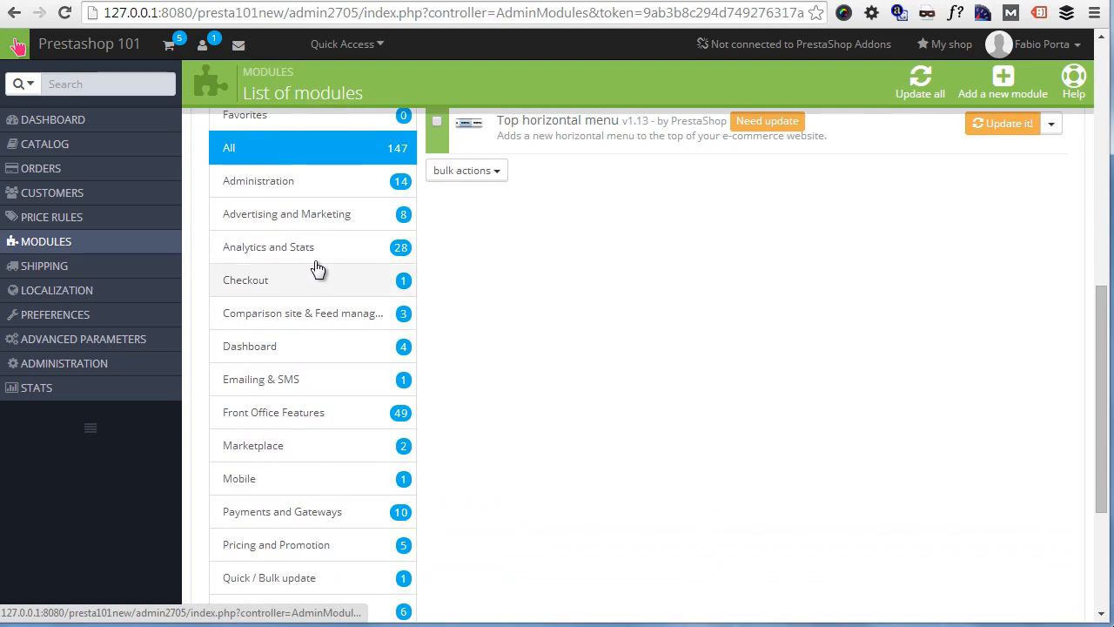
pyautogui.scroll(-3, 317, 270)
pyautogui.scroll(4, 319, 269)
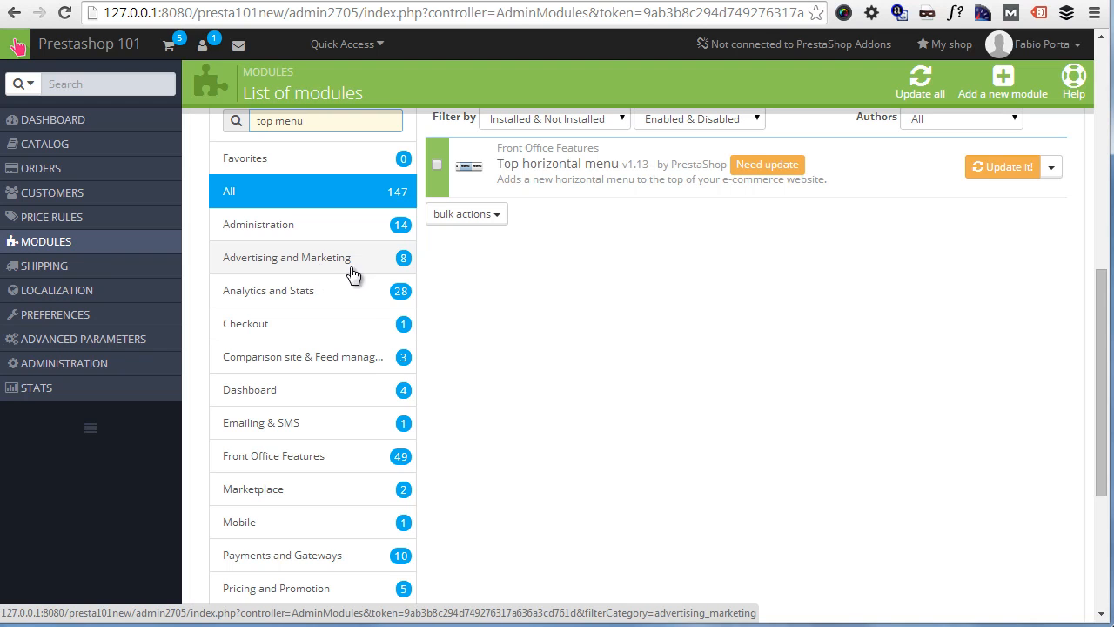
pyautogui.scroll(-1, 405, 348)
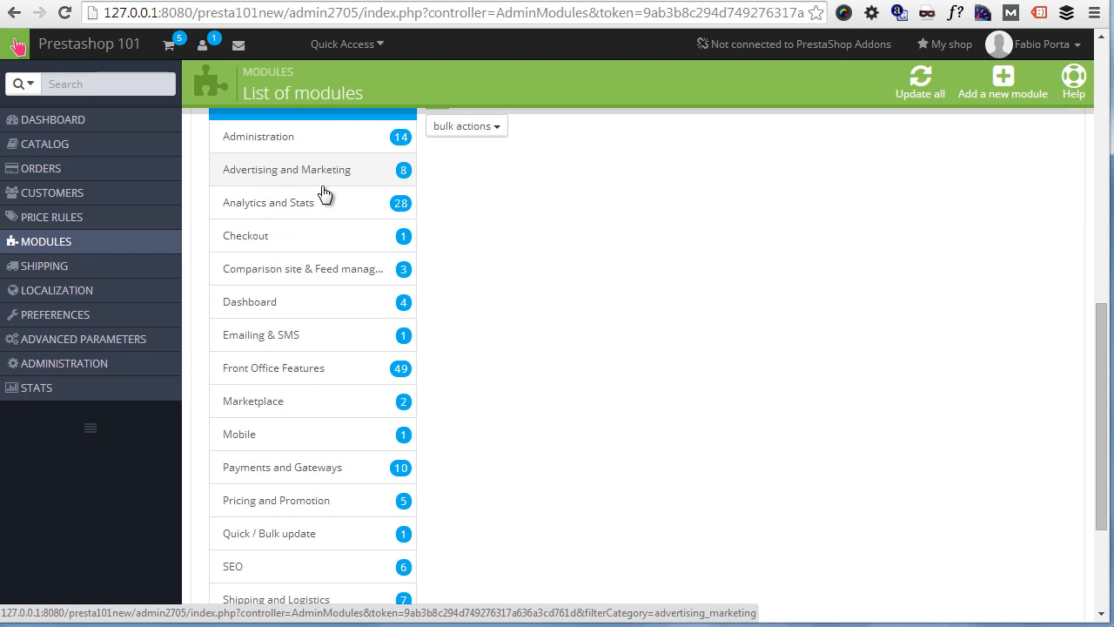
pyautogui.scroll(-2, 334, 373)
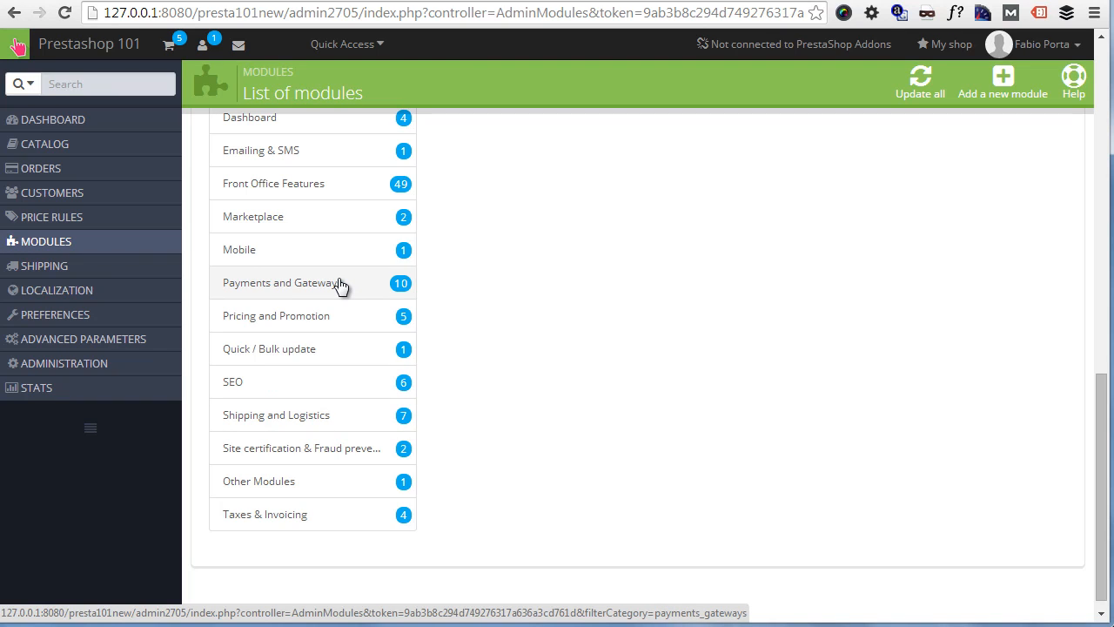
pyautogui.scroll(1, 340, 287)
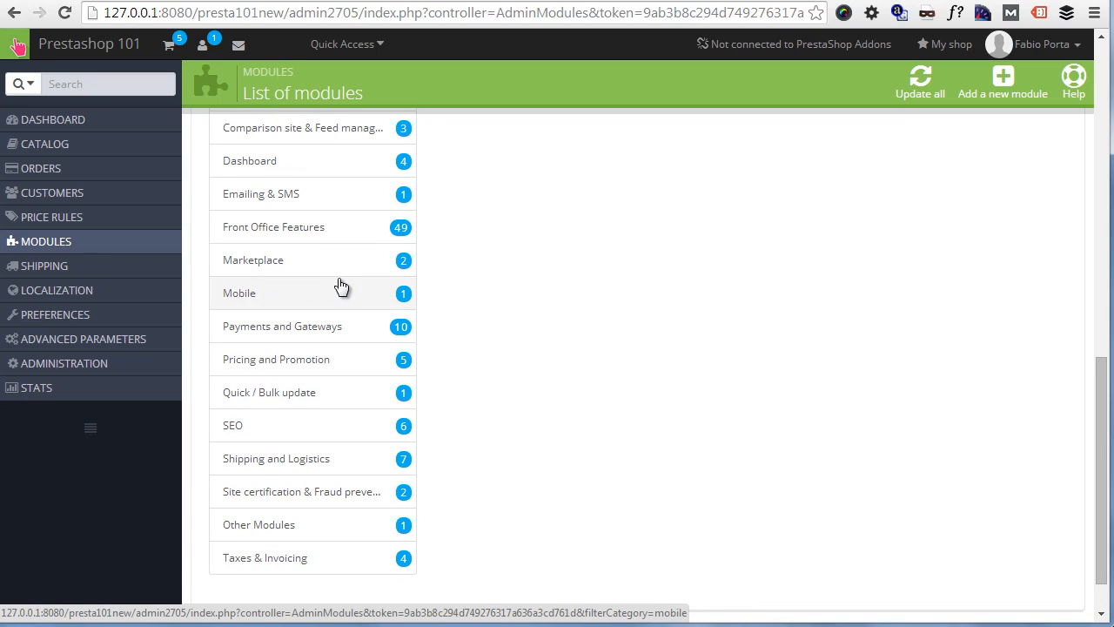
pyautogui.click(321, 241)
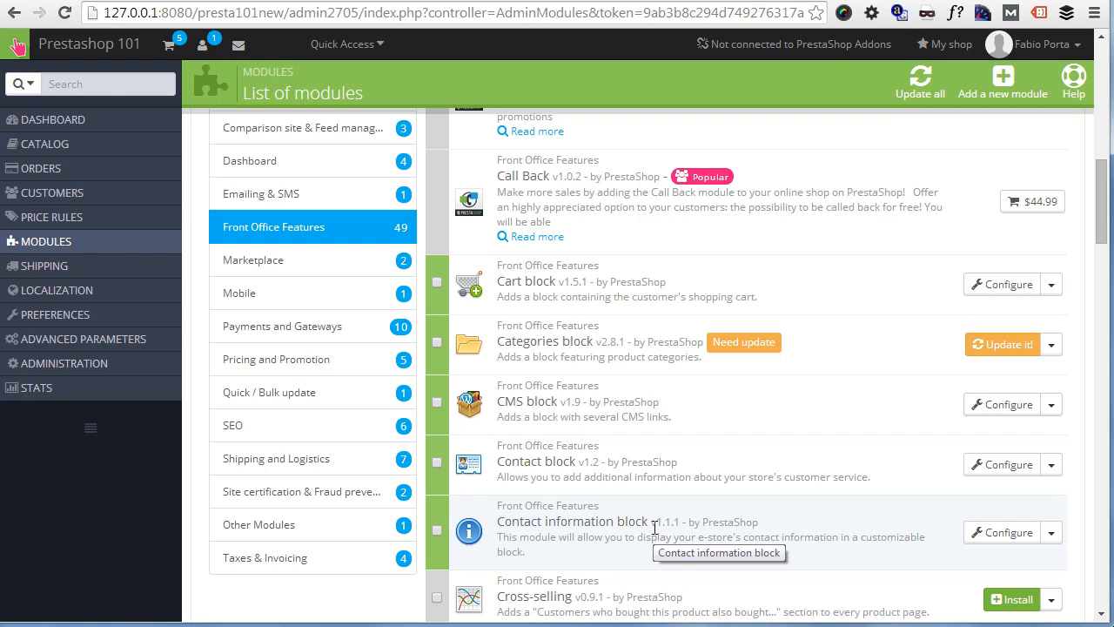
pyautogui.scroll(-15, 654, 527)
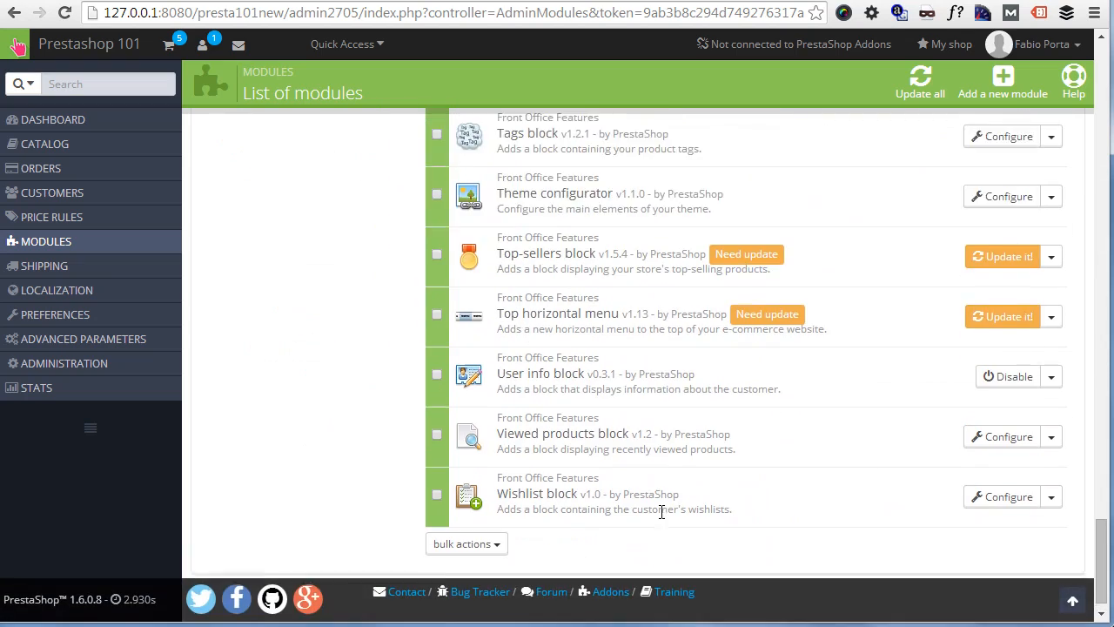
pyautogui.scroll(5, 745, 486)
pyautogui.scroll(15, 746, 484)
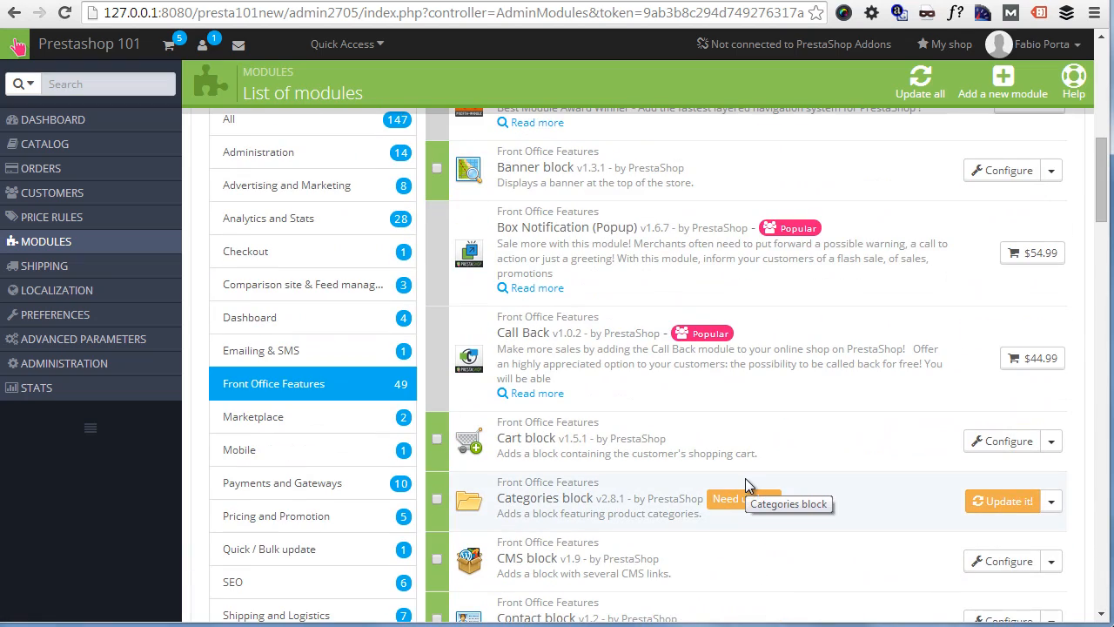
# Filter the modules by Advertising and Marketing to review that category, and switch the filter to Shipping and Logistics.
pyautogui.click(322, 203)
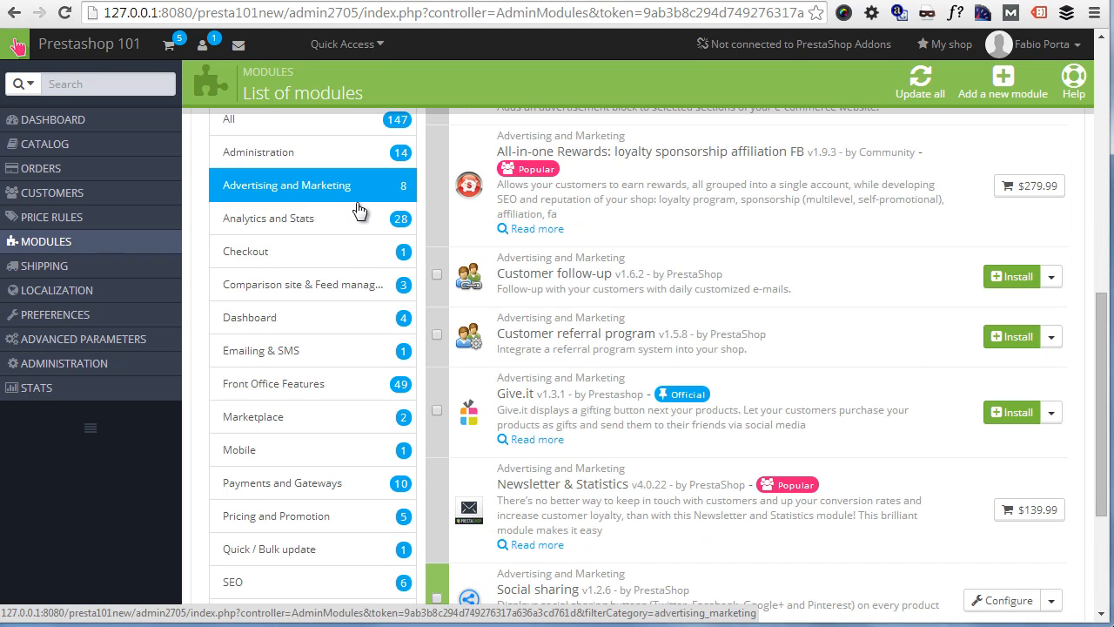
pyautogui.scroll(1, 746, 320)
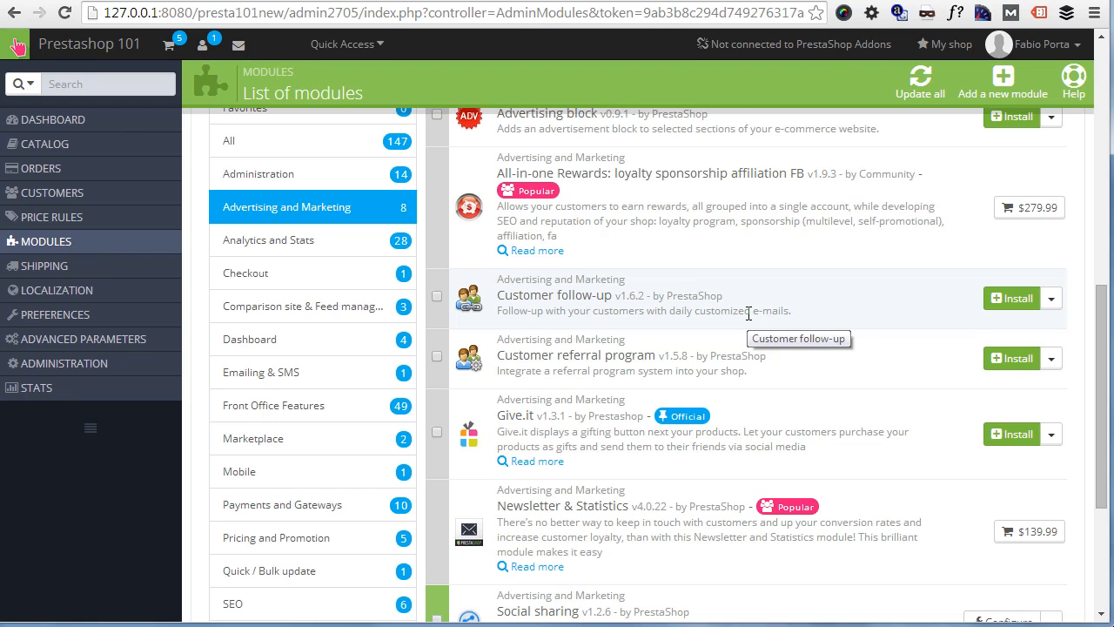
pyautogui.scroll(-2, 749, 313)
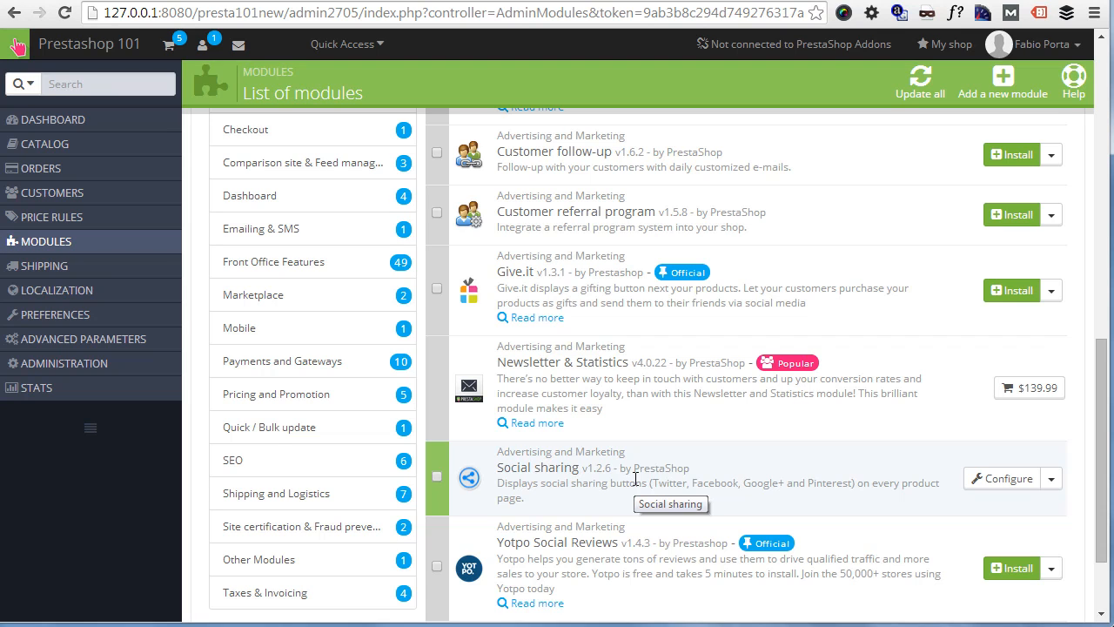
pyautogui.click(322, 501)
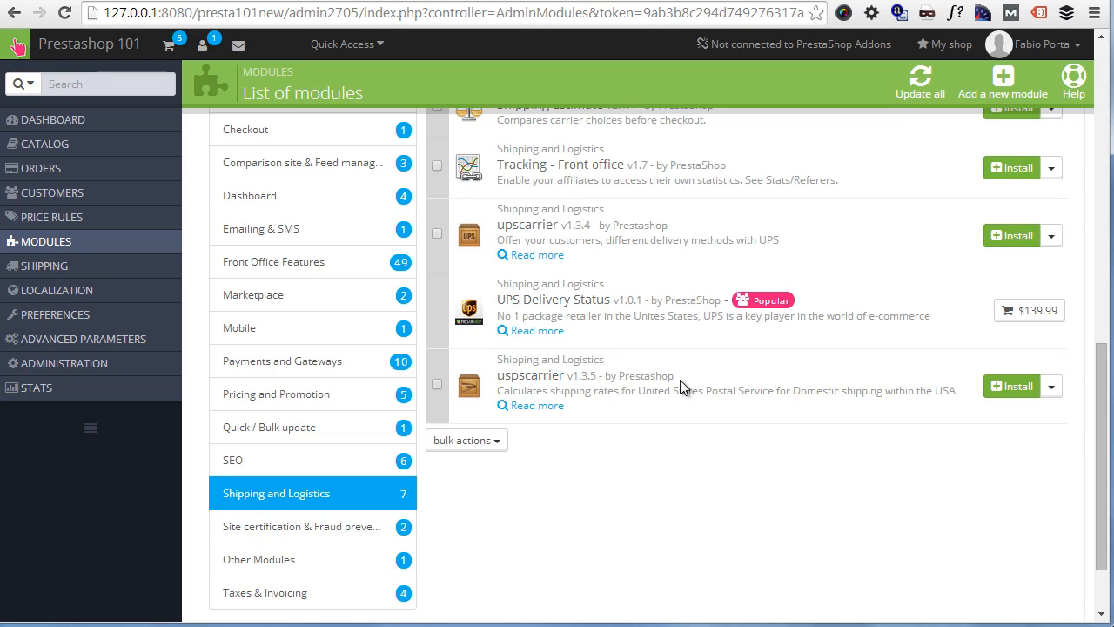
# Look over the Shipping and Logistics modules and filter the list by Payments and Gateways.
pyautogui.scroll(3, 688, 445)
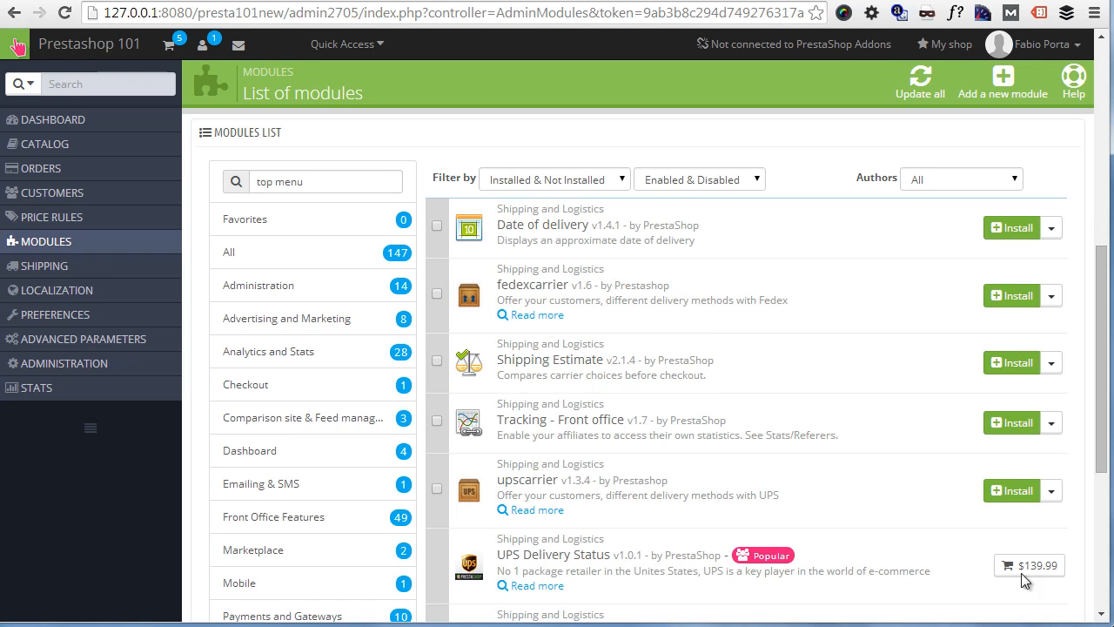
pyautogui.scroll(-2, 329, 407)
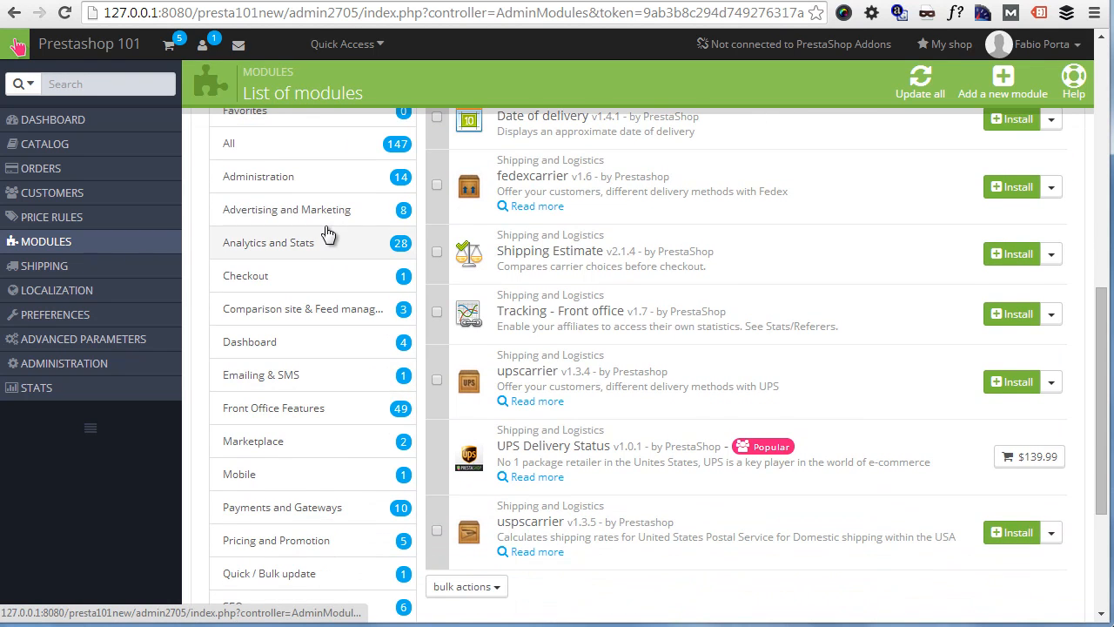
pyautogui.scroll(-2, 329, 421)
pyautogui.click(329, 421)
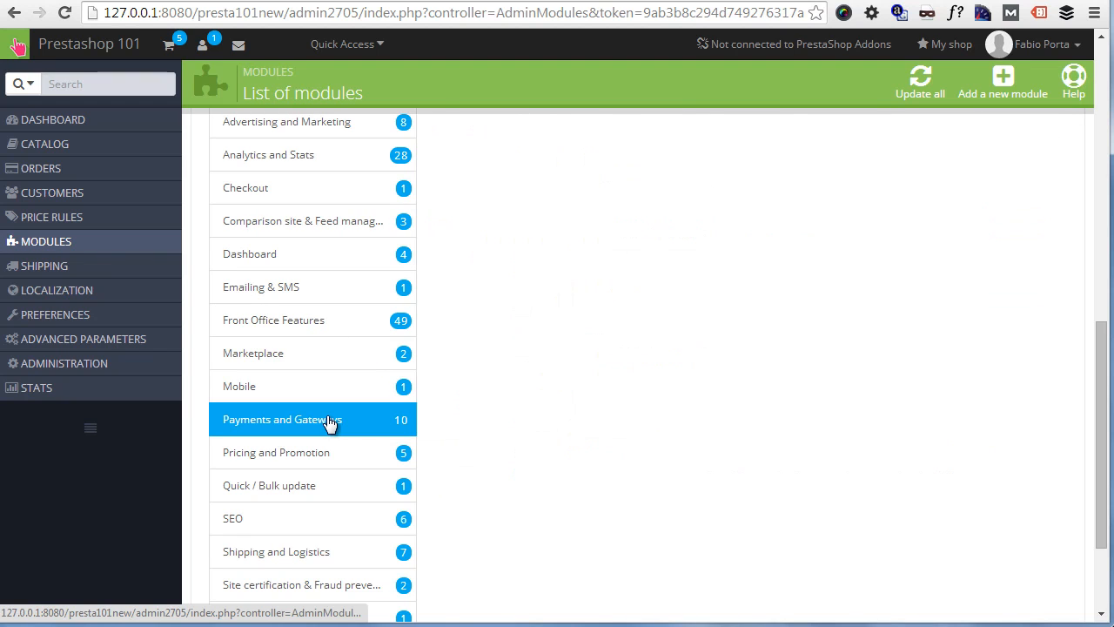
# Look through the Payments and Gateways modules, from Alliance Processing and Bank wire down to PayPal and WorldPay.
pyautogui.scroll(1, 623, 416)
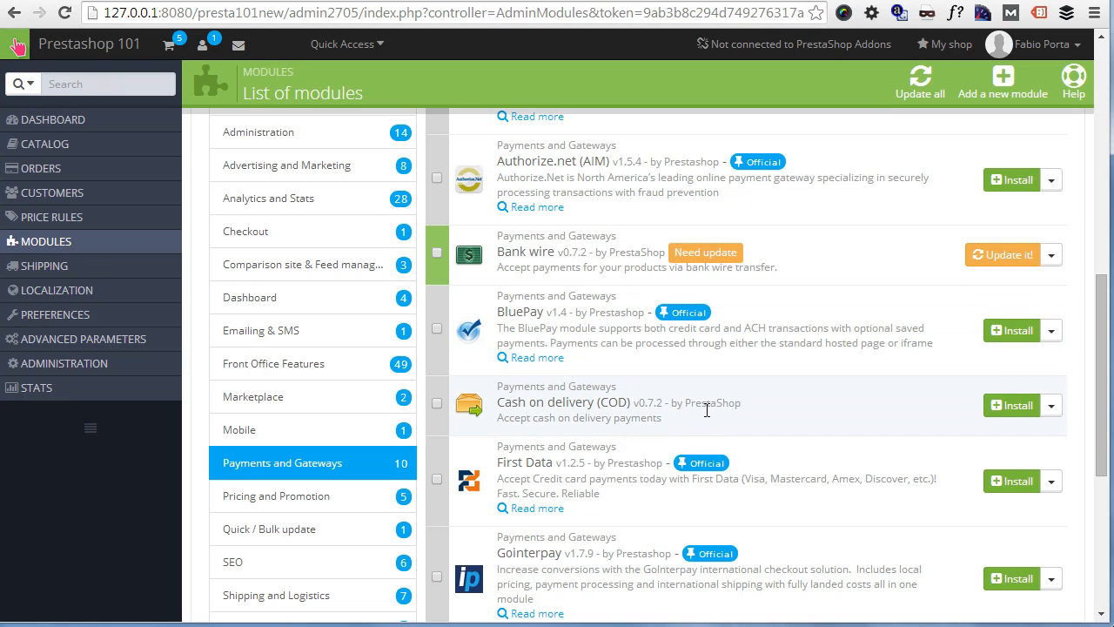
pyautogui.scroll(-5, 708, 400)
pyautogui.scroll(5, 697, 388)
pyautogui.scroll(-4, 697, 388)
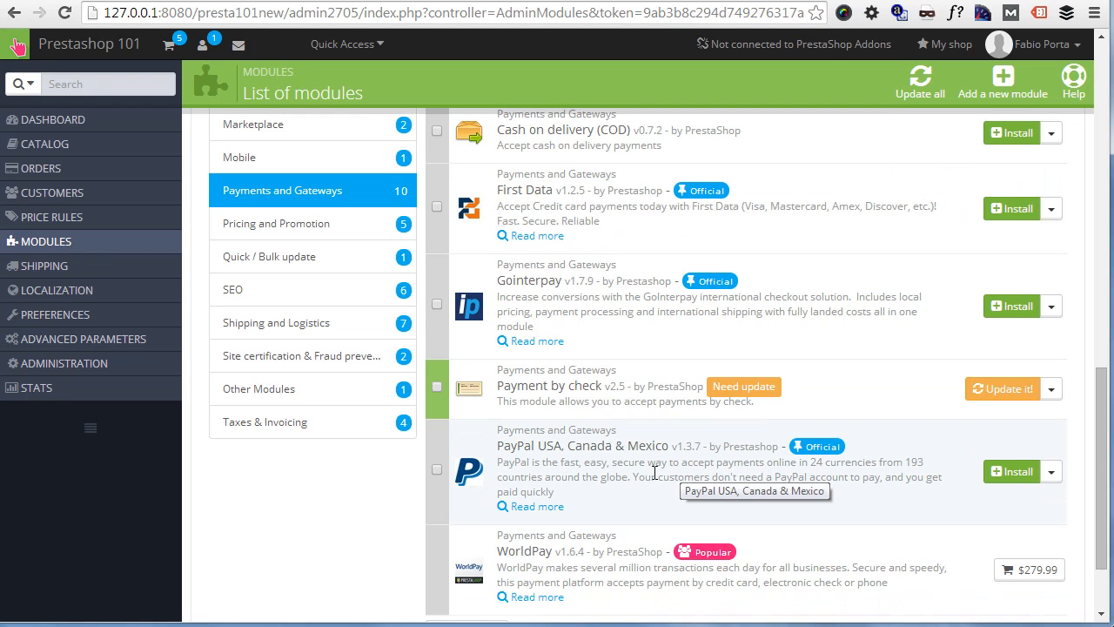
pyautogui.scroll(2, 663, 468)
pyautogui.scroll(2, 665, 467)
pyautogui.scroll(-3, 665, 467)
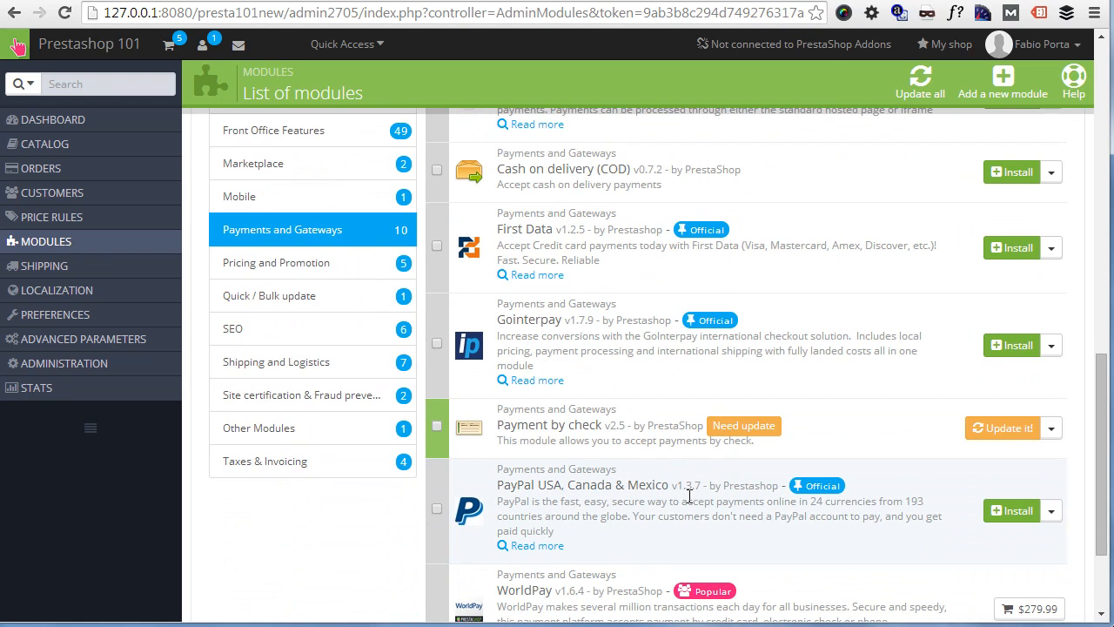
pyautogui.scroll(3, 687, 496)
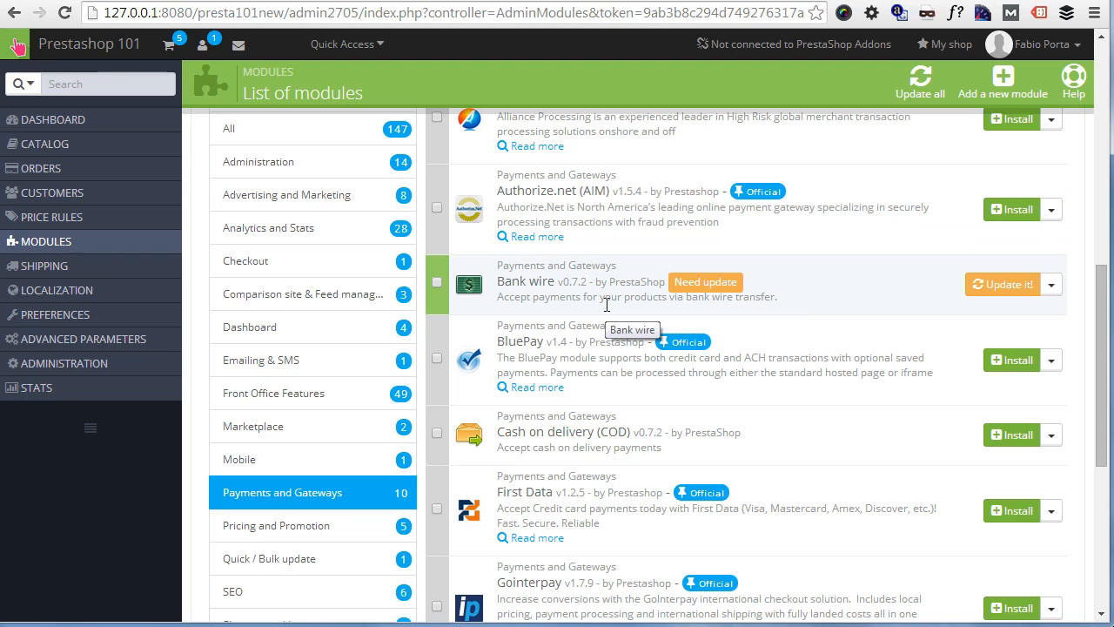
pyautogui.scroll(-2, 618, 308)
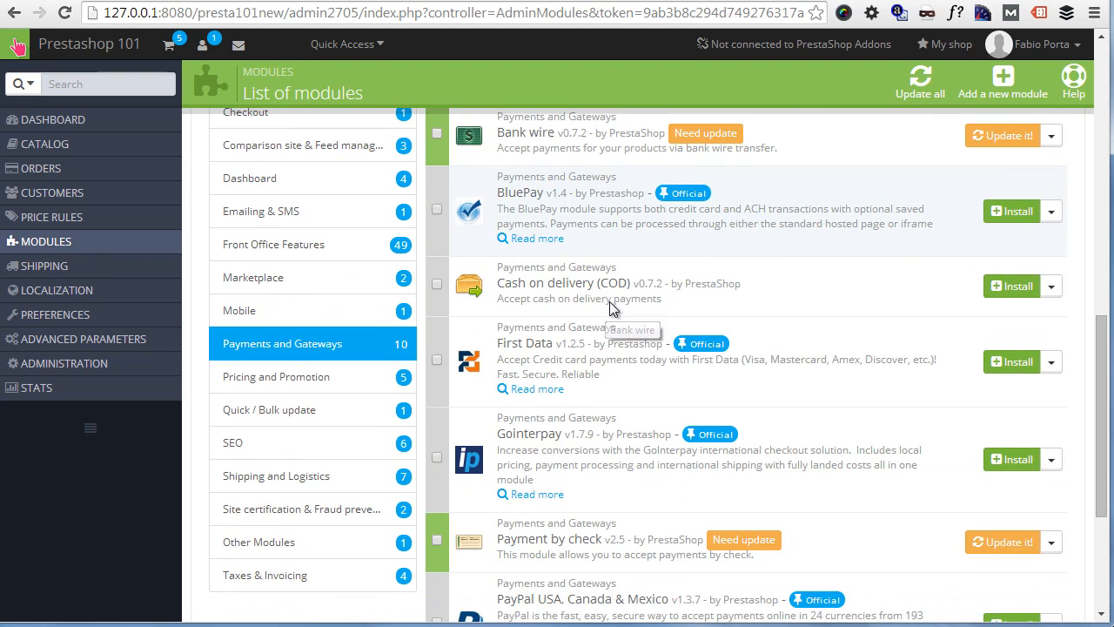
pyautogui.scroll(-1, 687, 365)
pyautogui.scroll(-1, 696, 389)
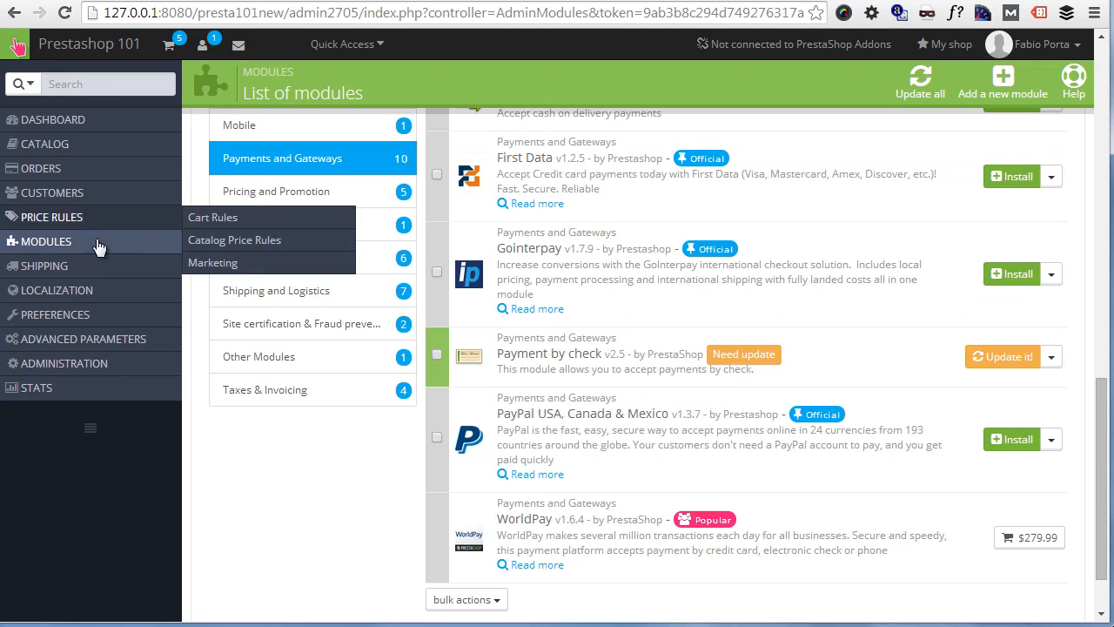
# Open the Payment page and review the active payment modules, recommended gateways, and currency and group restrictions.
pyautogui.moveTo(96, 248)
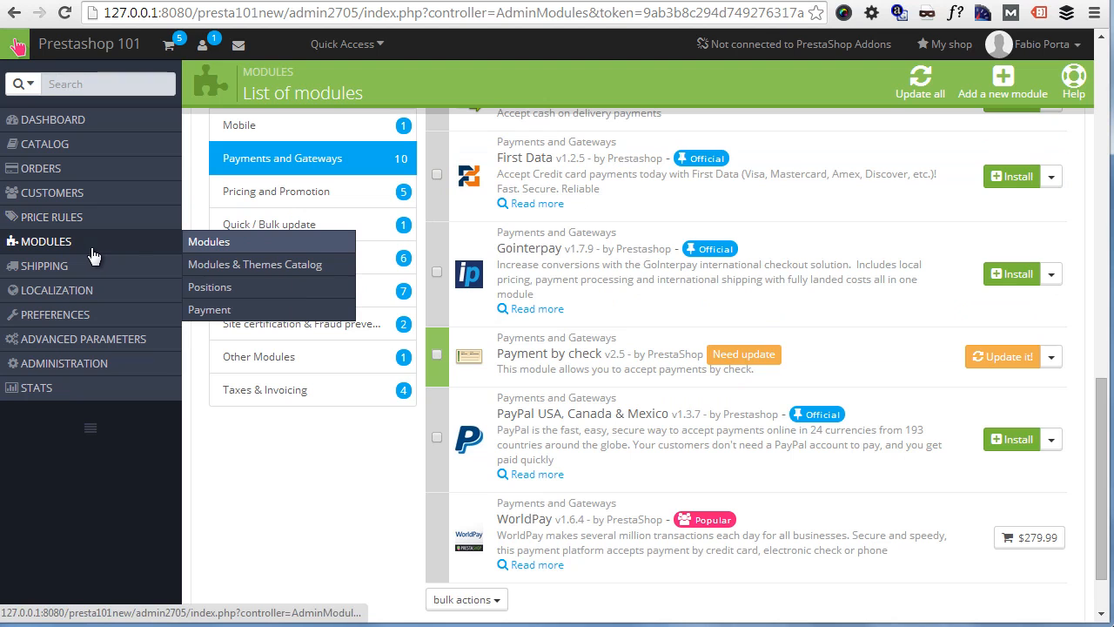
pyautogui.click(237, 311)
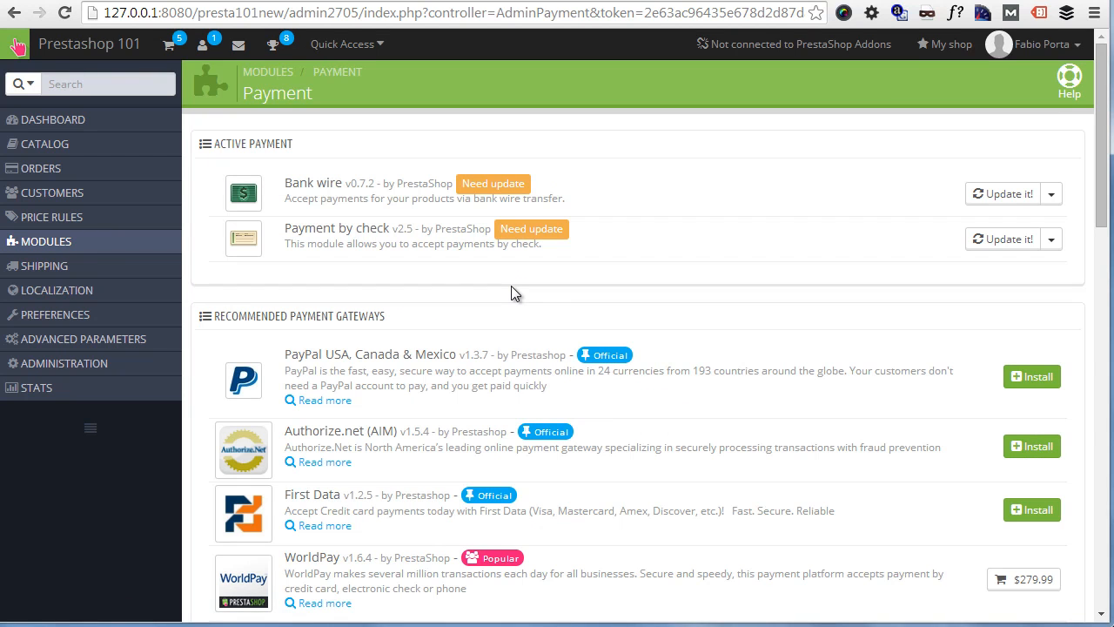
pyautogui.scroll(-2, 512, 287)
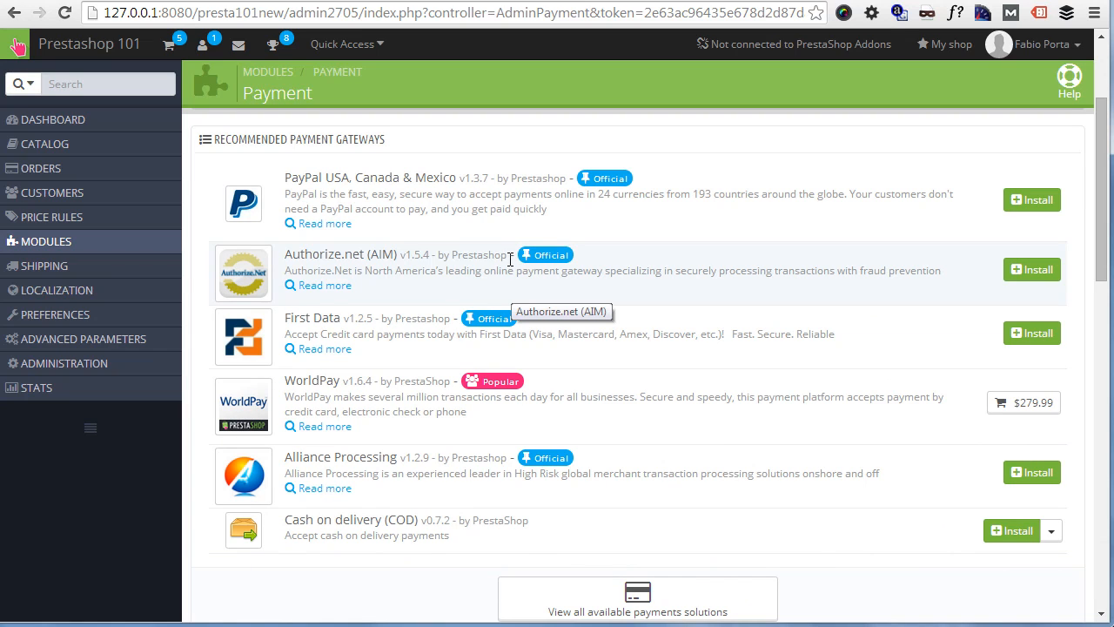
pyautogui.scroll(-6, 510, 258)
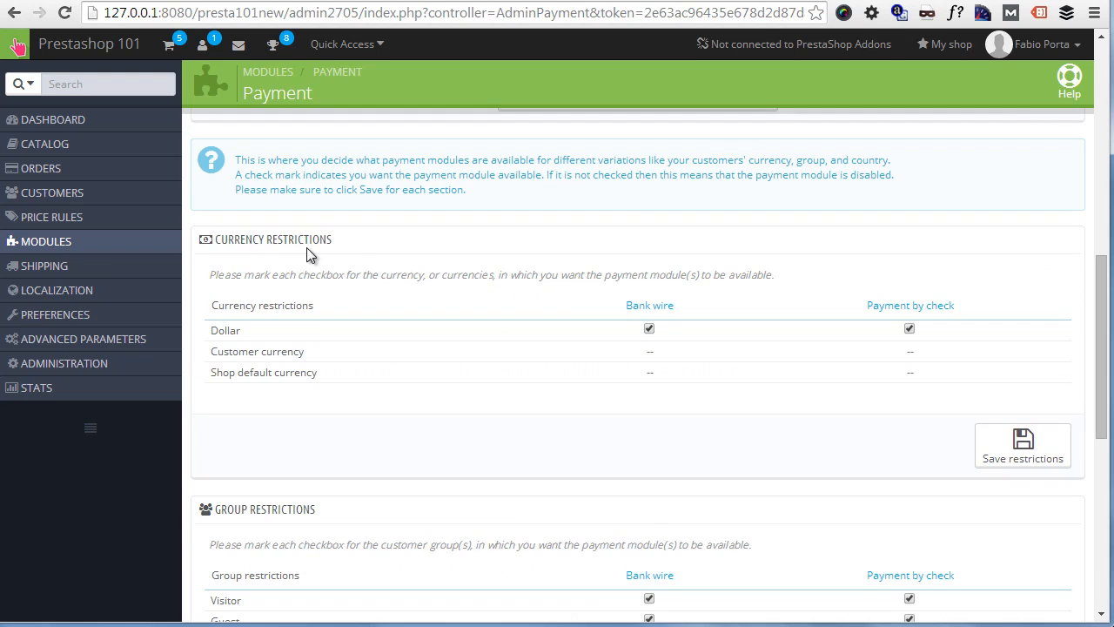
pyautogui.scroll(-3, 375, 293)
pyautogui.scroll(-1, 374, 287)
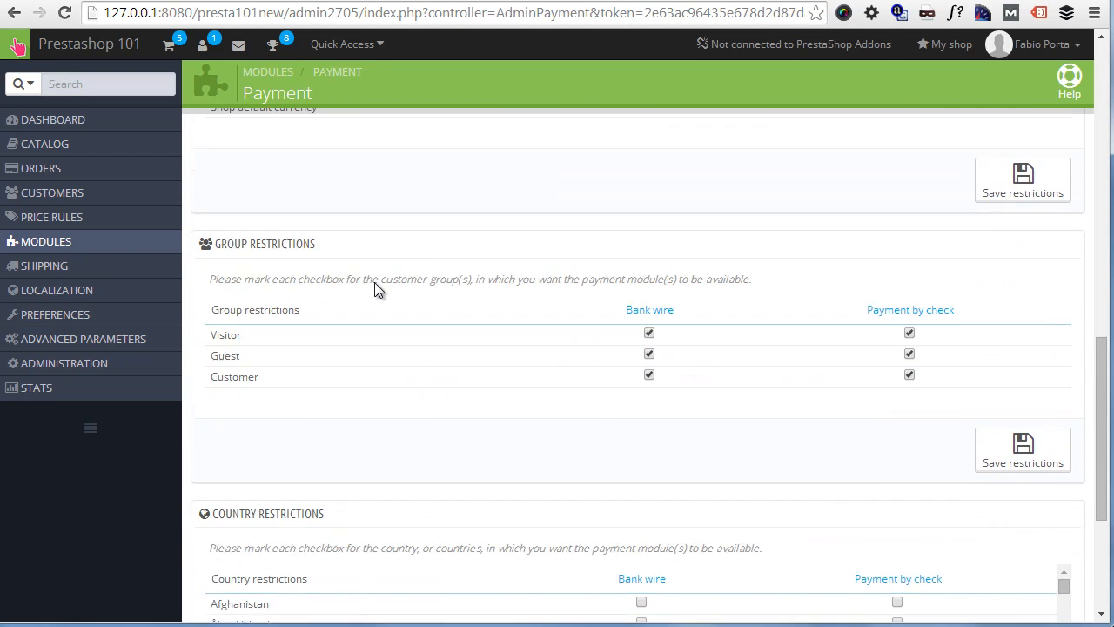
pyautogui.scroll(3, 435, 327)
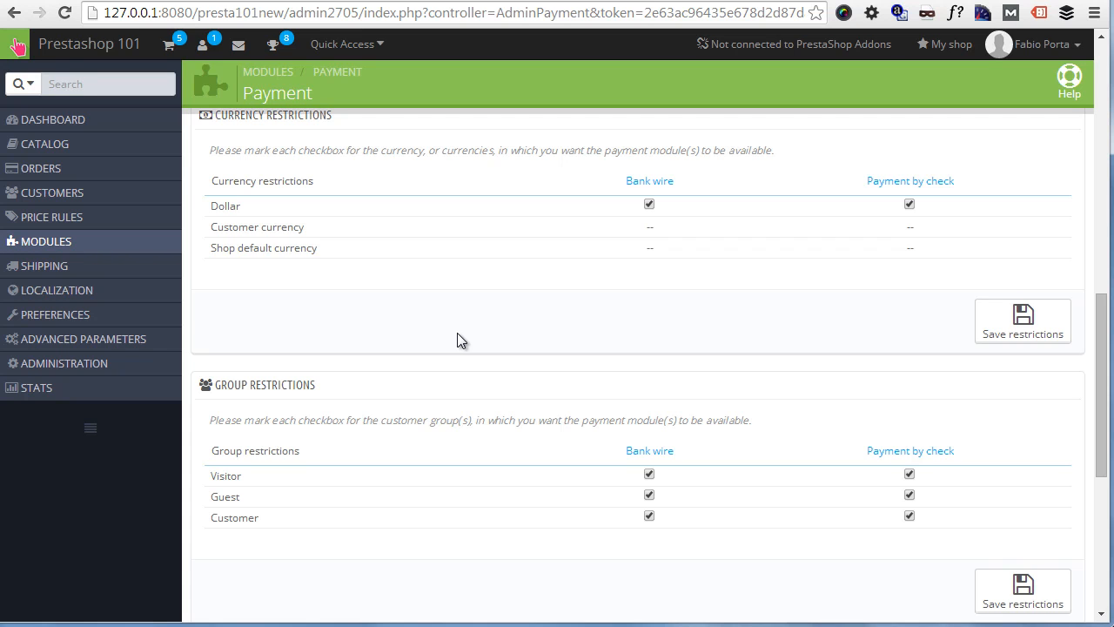
pyautogui.scroll(1, 461, 340)
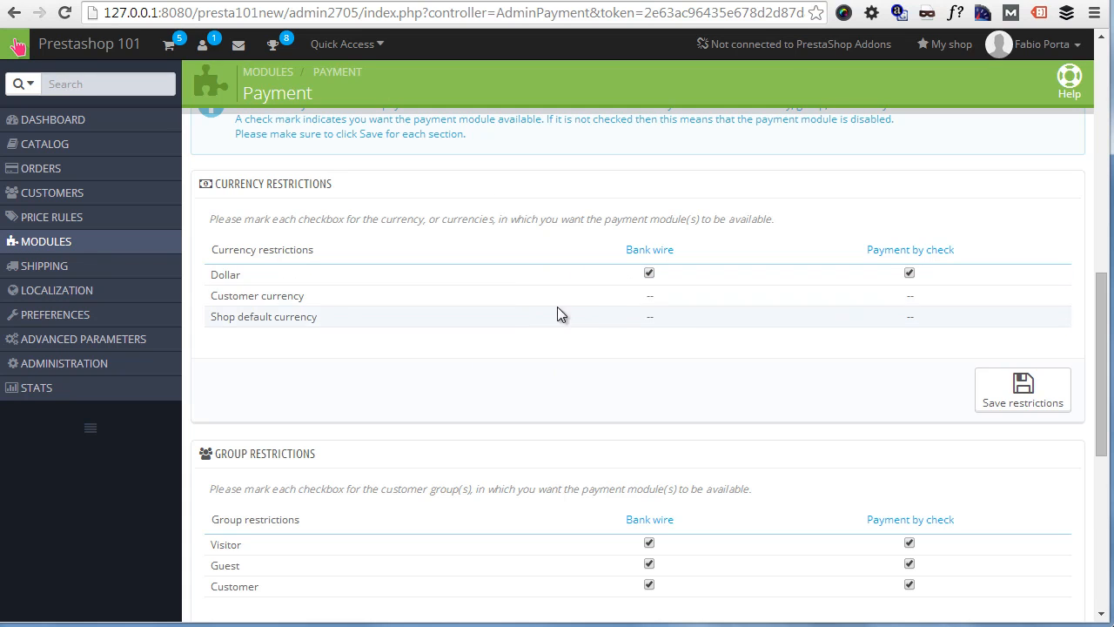
# Disable Bank wire for the Dollar currency without saving, and review the group and country restrictions.
pyautogui.click(649, 273)
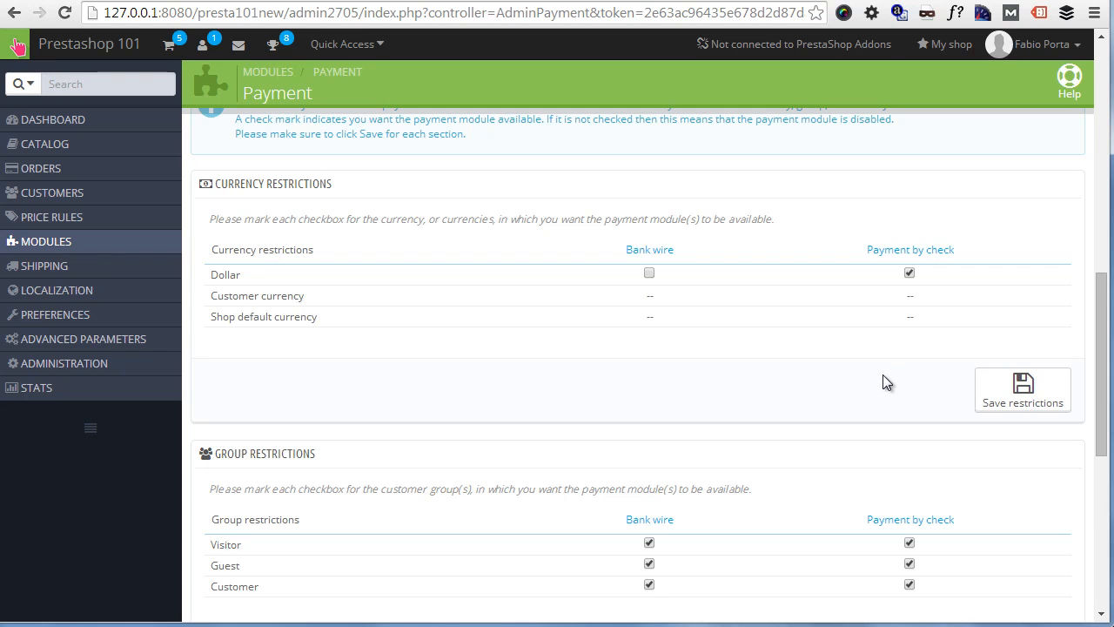
pyautogui.scroll(-1, 878, 375)
pyautogui.scroll(-2, 877, 375)
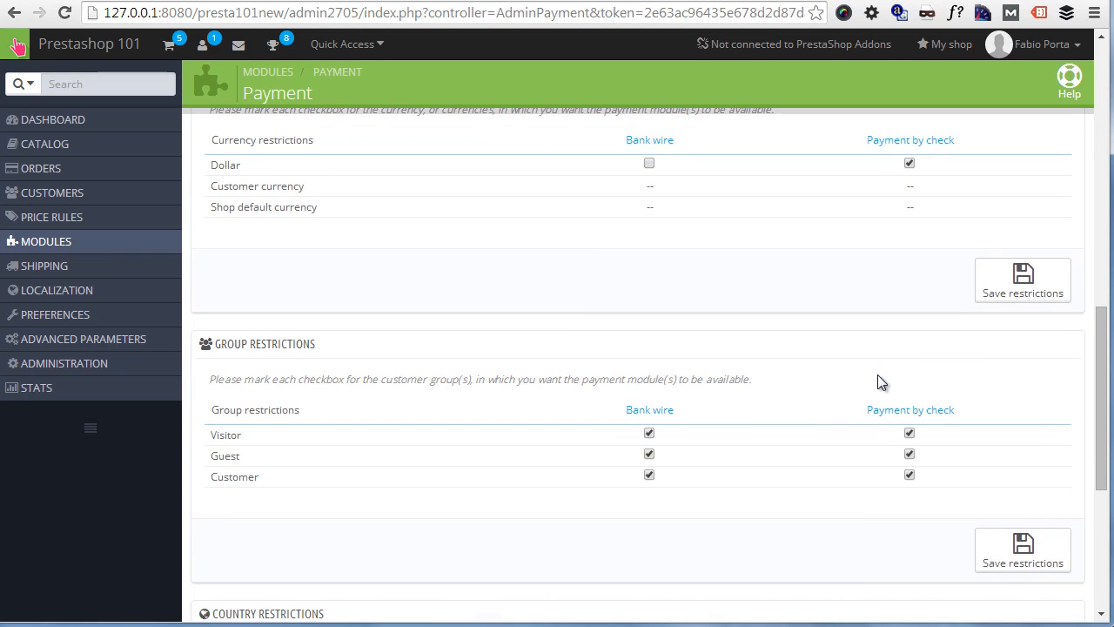
pyautogui.scroll(-1, 878, 377)
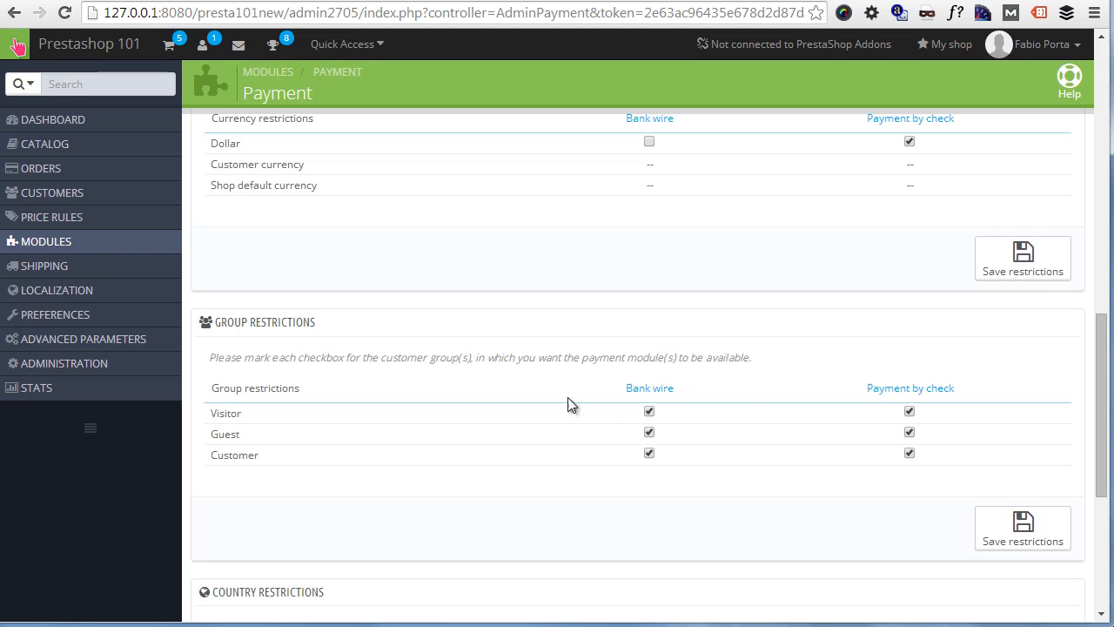
pyautogui.scroll(-3, 613, 365)
pyautogui.scroll(-1, 636, 333)
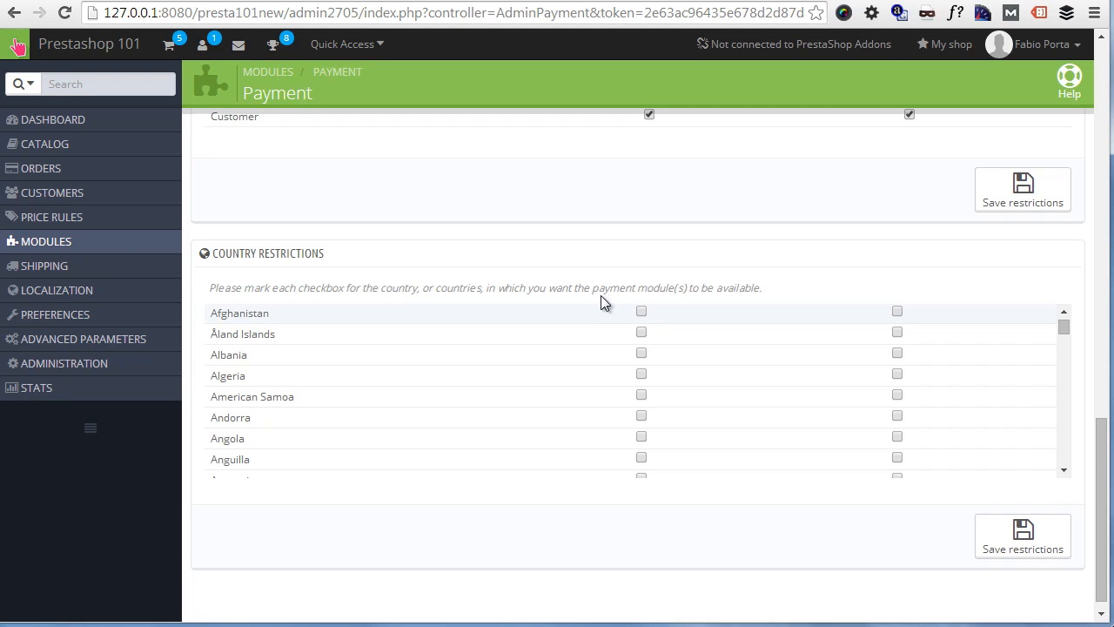
# Return to the modules list and show the available actions for the Bank wire module.
pyautogui.moveTo(70, 246)
pyautogui.click(228, 243)
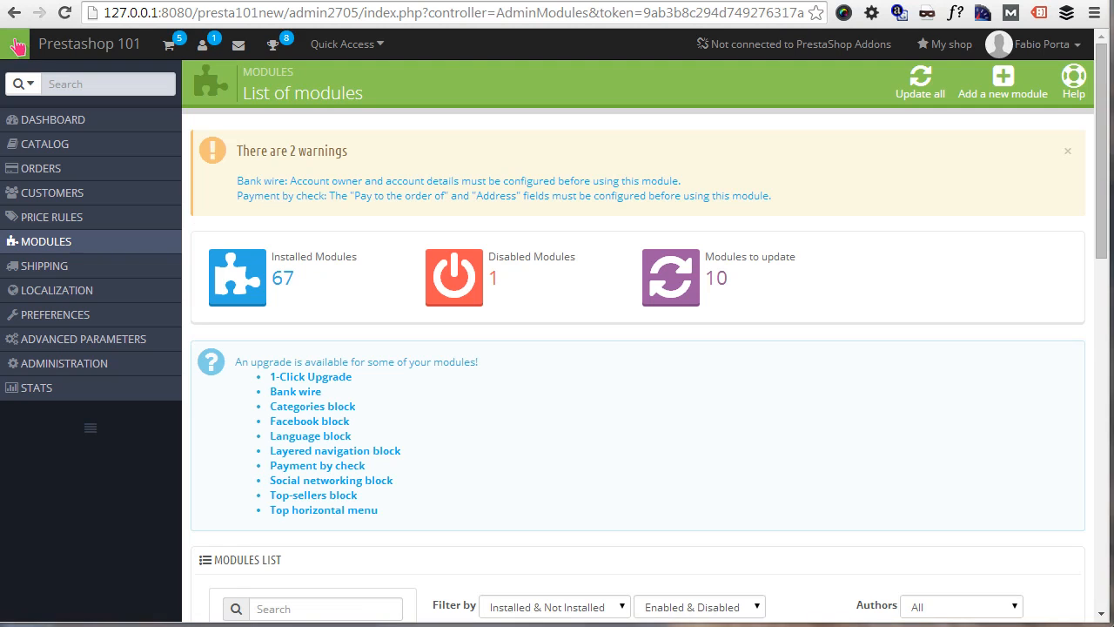
pyautogui.scroll(-3, 1008, 430)
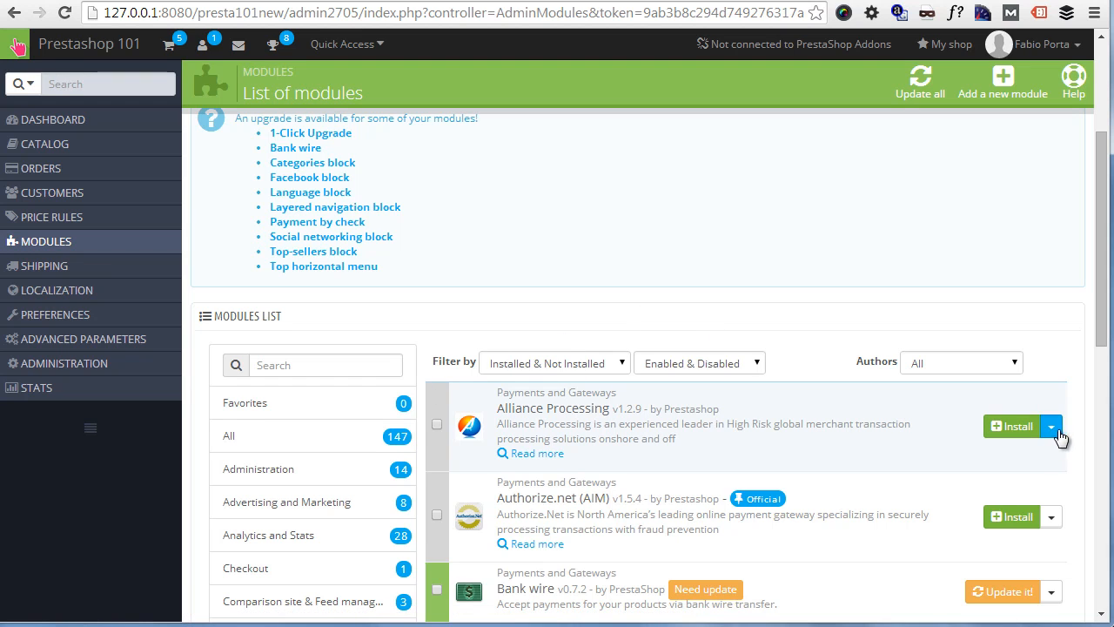
pyautogui.scroll(-2, 1057, 431)
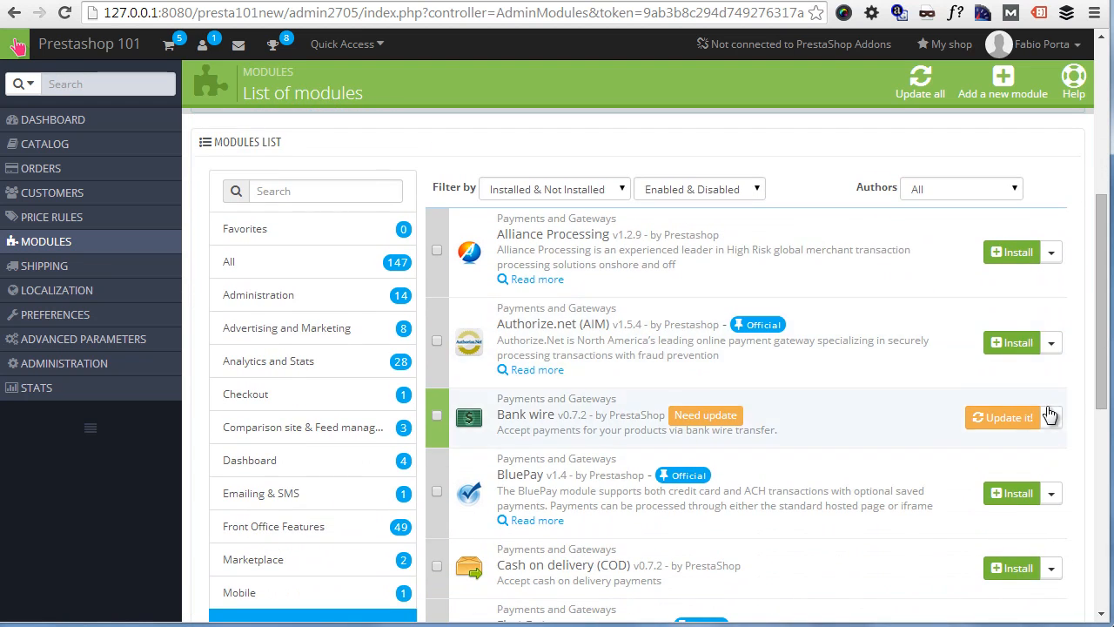
pyautogui.click(1052, 420)
pyautogui.scroll(-1, 1052, 422)
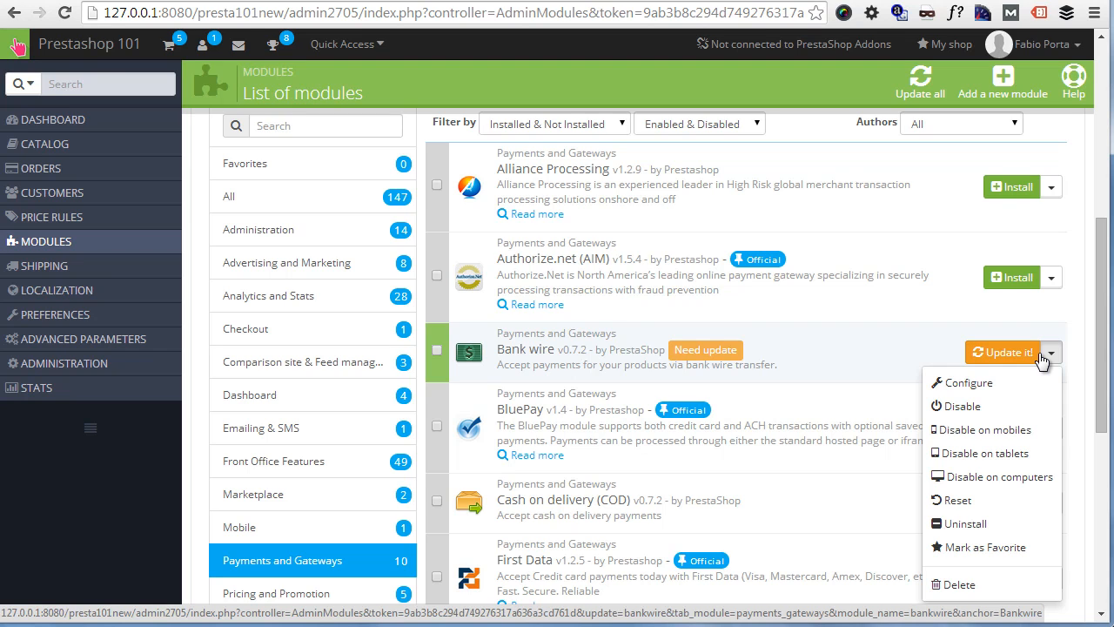
# Mark the Authorize.net (AIM) module as a favorite and review the Bank wire module's management options.
pyautogui.click(1050, 277)
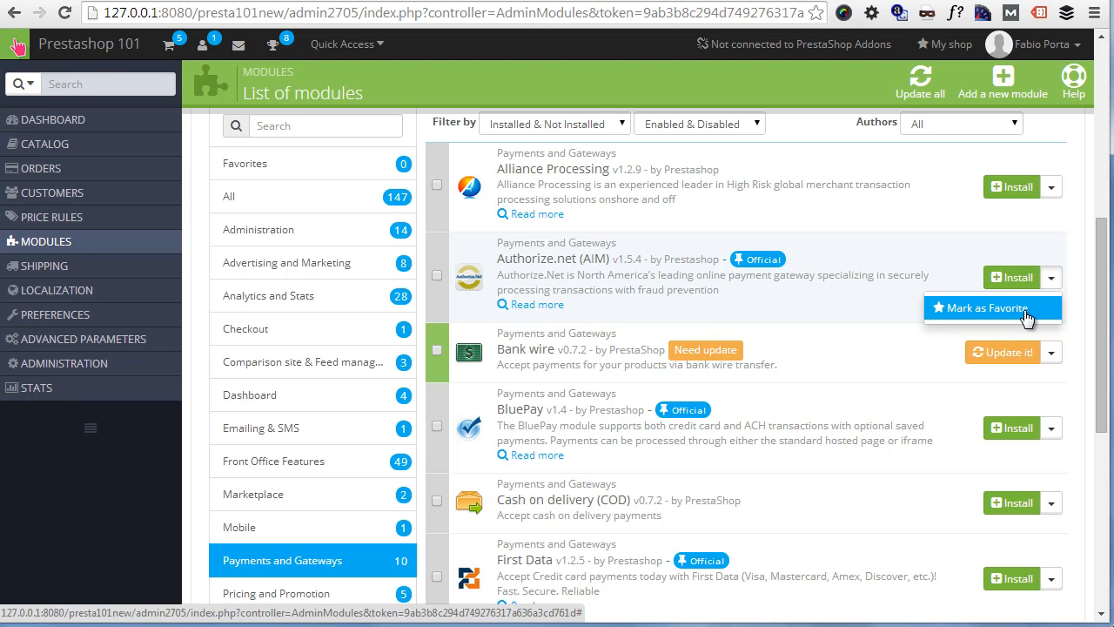
pyautogui.click(1025, 309)
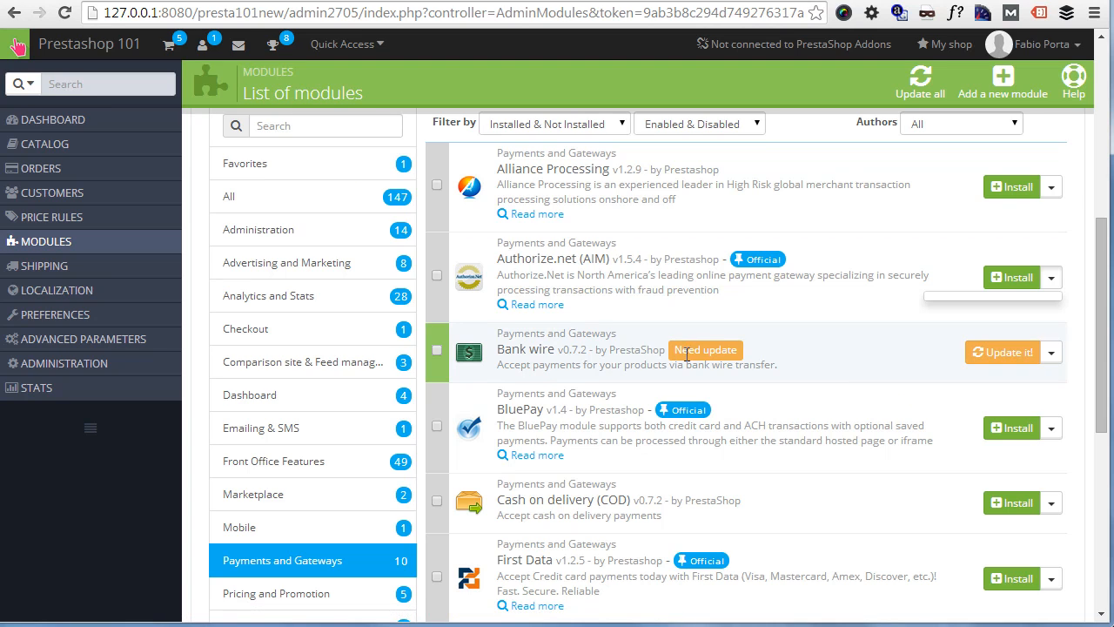
pyautogui.click(1053, 360)
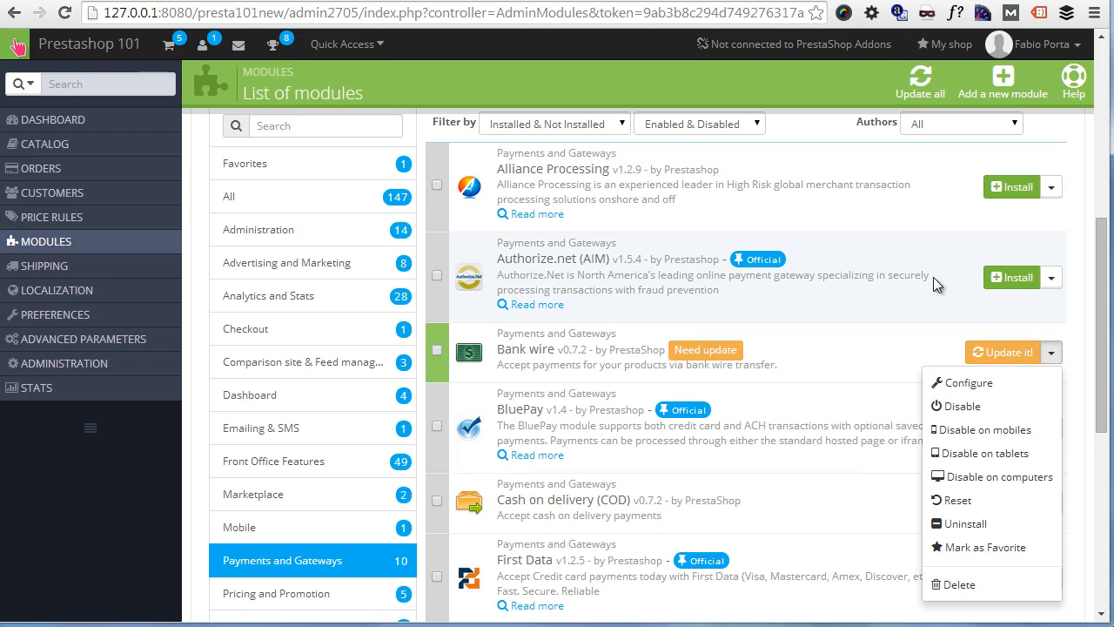
pyautogui.click(1081, 298)
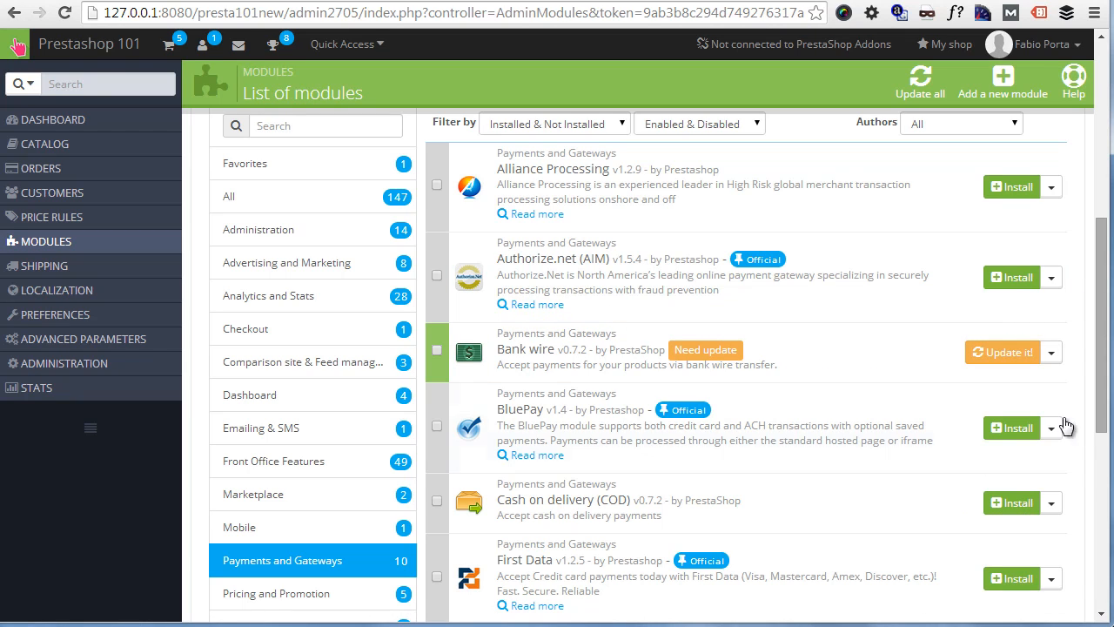
# Search the modules list for "categories".
pyautogui.scroll(-5, 899, 348)
pyautogui.scroll(9, 298, 392)
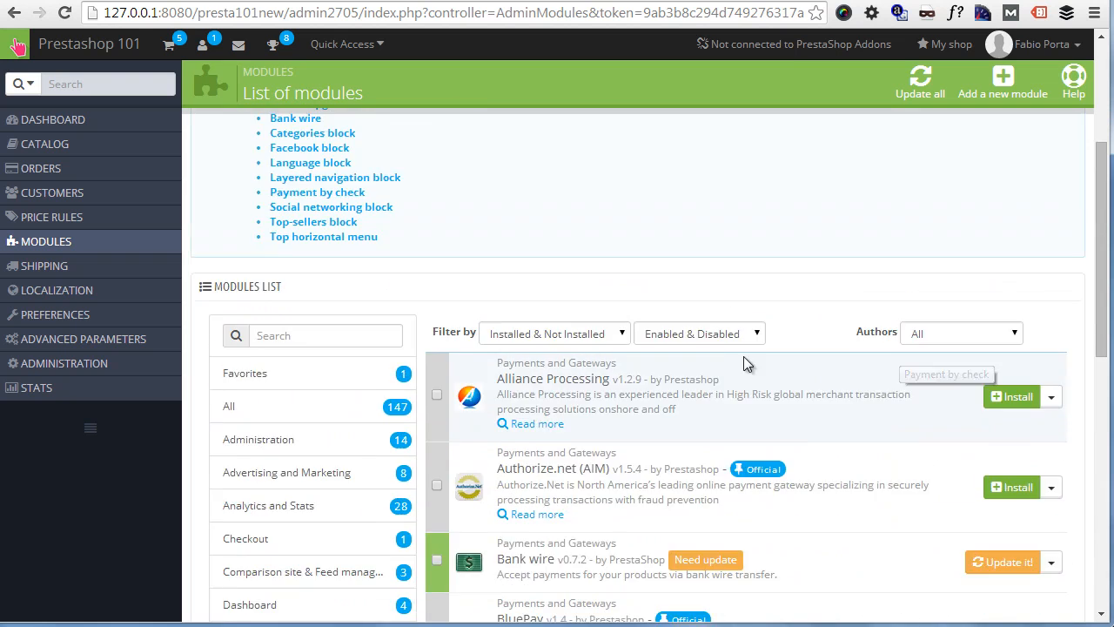
pyautogui.scroll(-4, 304, 343)
pyautogui.click(299, 329)
pyautogui.write('categories')
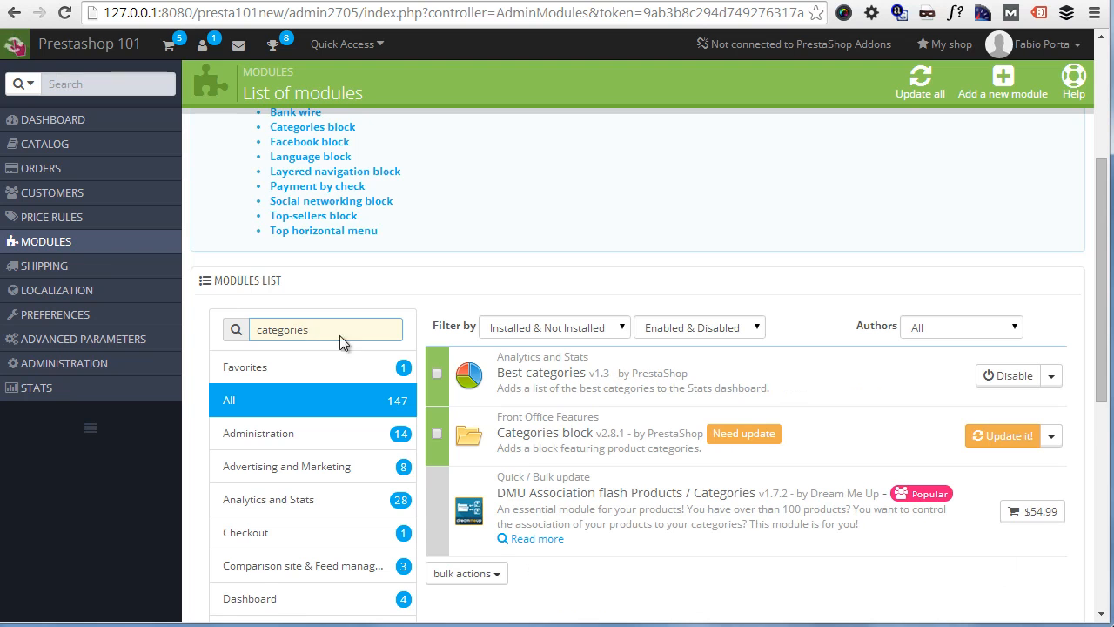
# Configure the Categories block module with dynamic mode off and sorting by name, and save the settings.
pyautogui.click(1051, 436)
pyautogui.click(1033, 467)
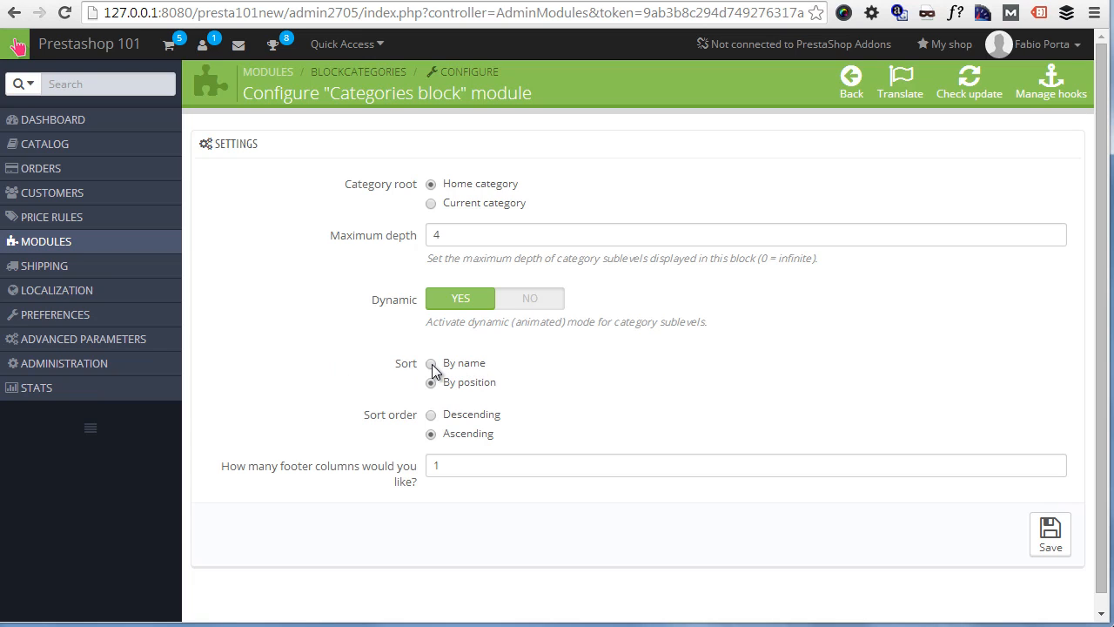
pyautogui.click(526, 304)
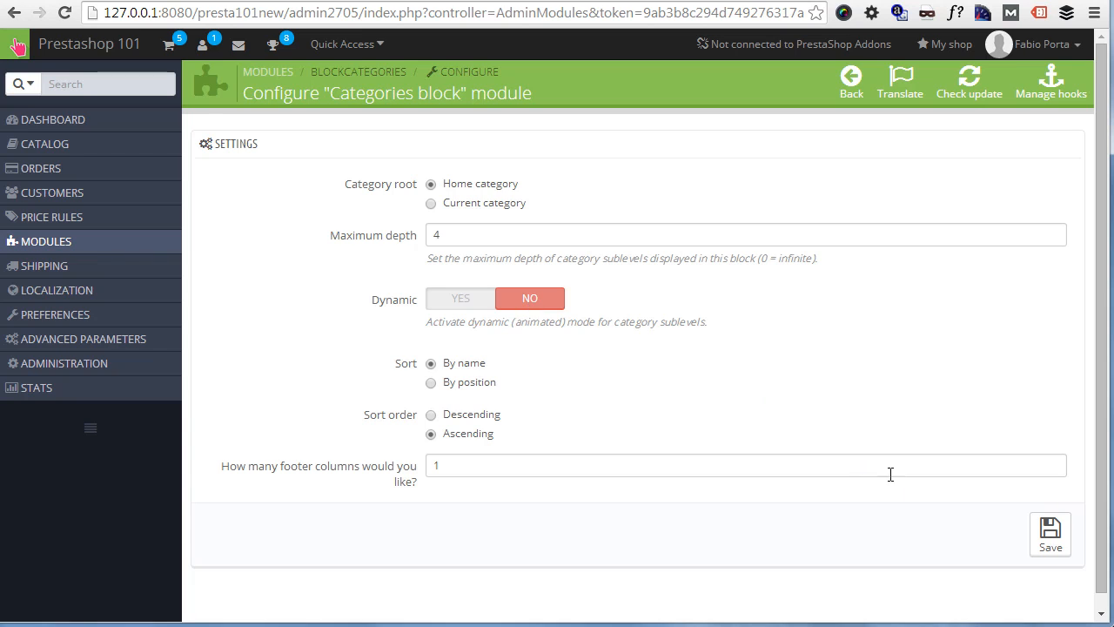
pyautogui.click(1053, 533)
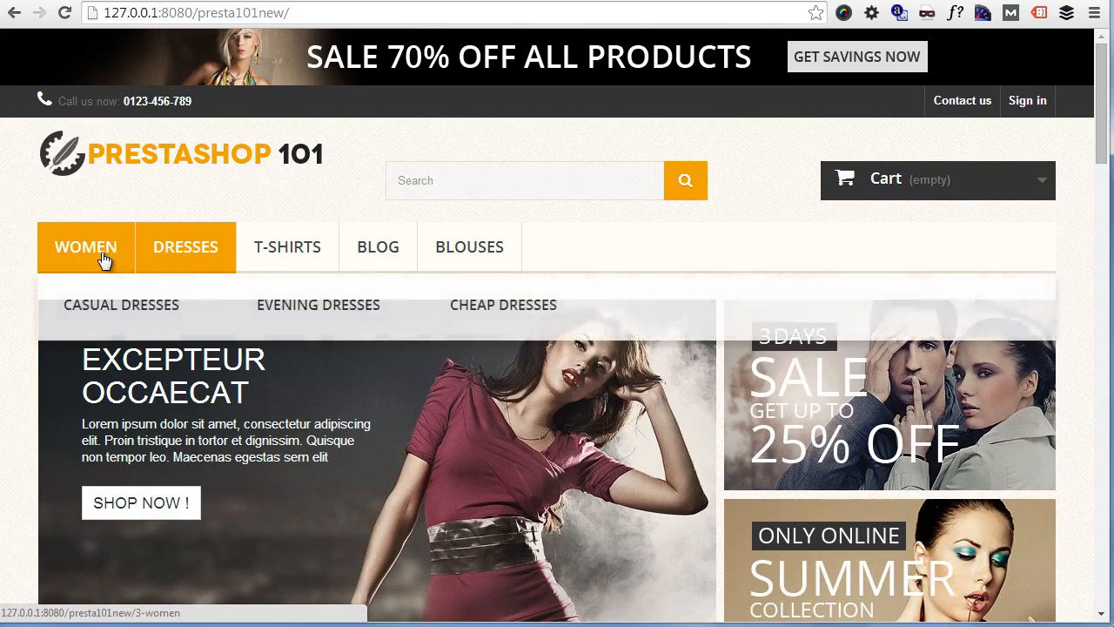
# Open the Women category in the storefront and check the categories block with its subcategories.
pyautogui.click(101, 251)
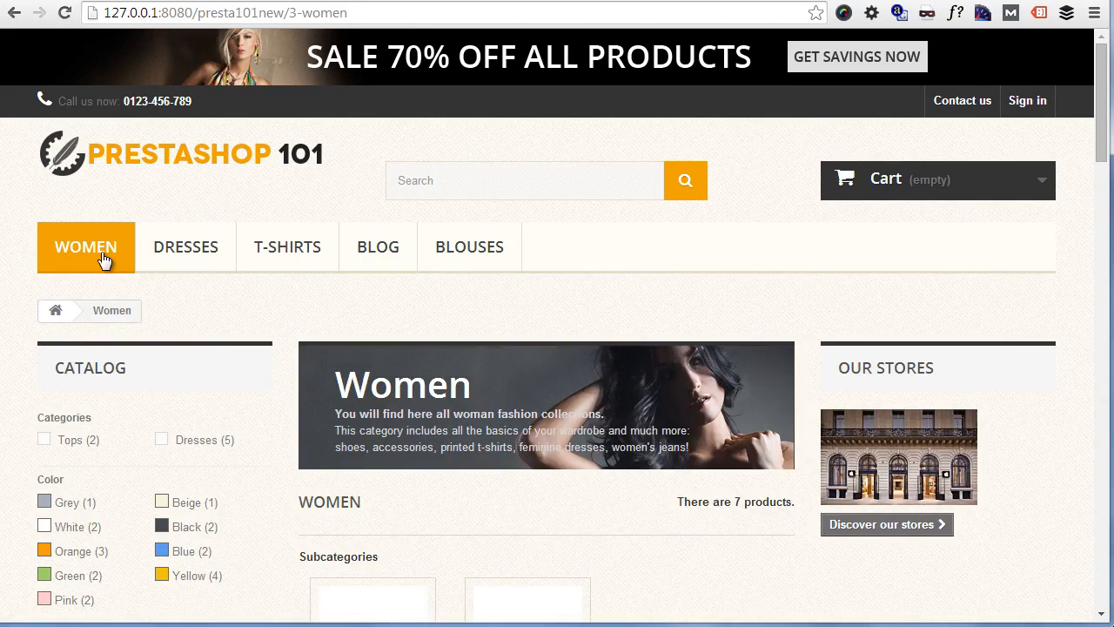
pyautogui.scroll(-3, 654, 416)
pyautogui.scroll(-15, 385, 256)
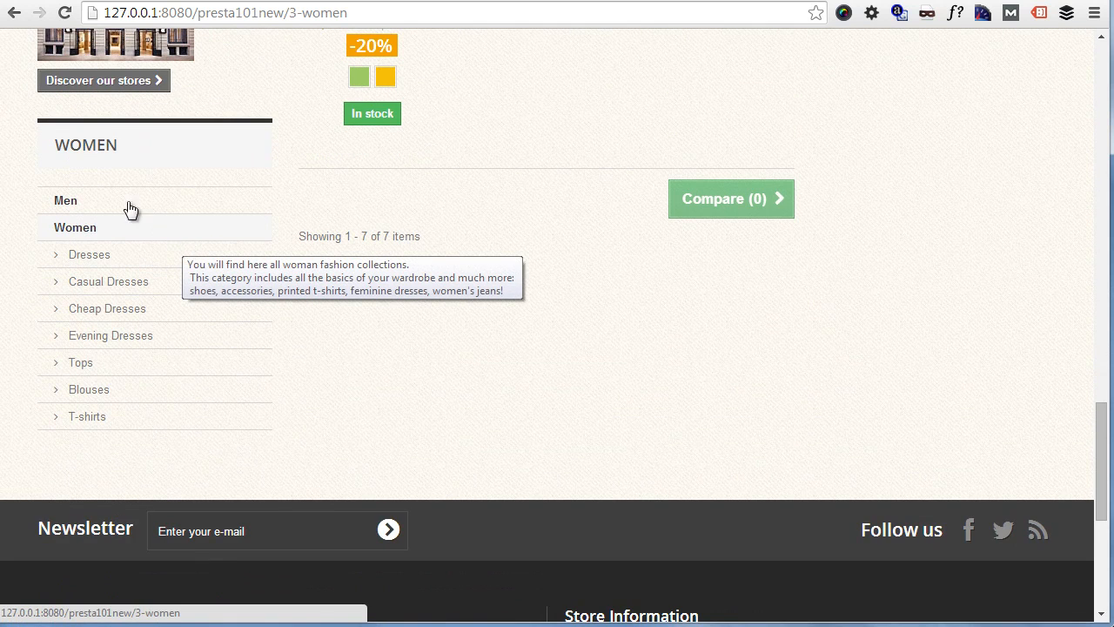
# Turn on dynamic mode for the Categories block module and save the settings.
pyautogui.click(69, 3)
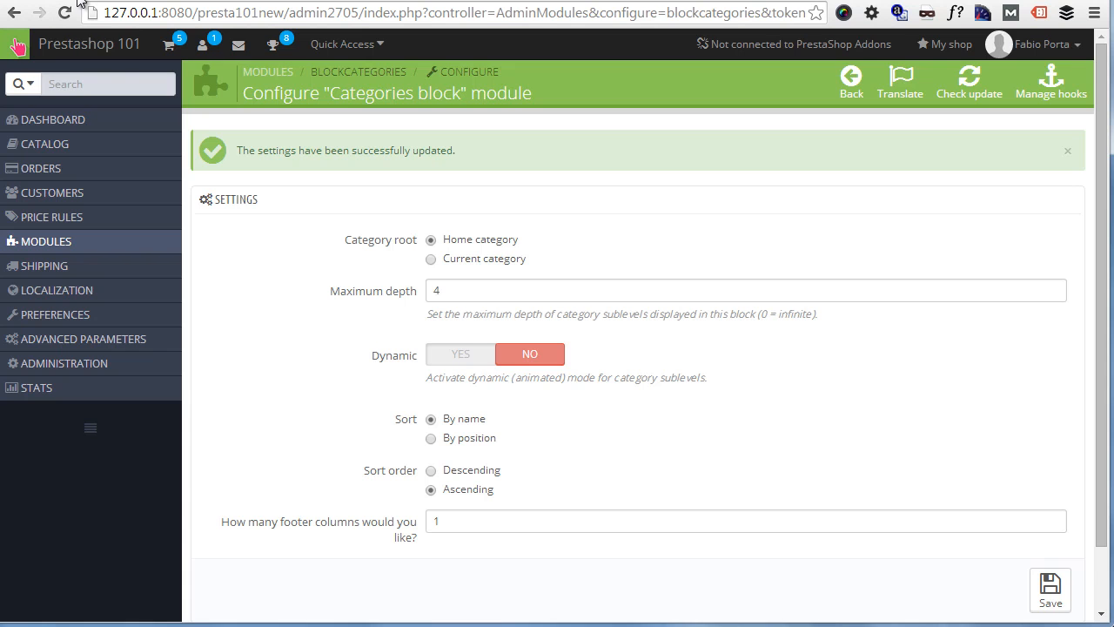
pyautogui.click(460, 354)
pyautogui.click(1052, 585)
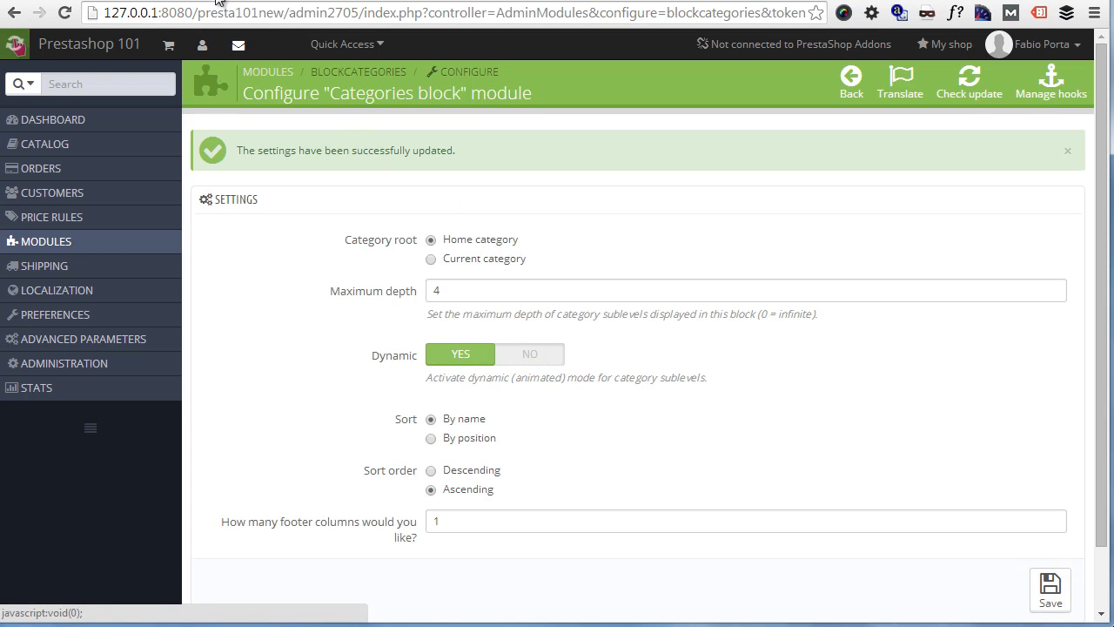
# Reload the Women category page in the storefront and test expanding and collapsing Dresses in the categories block.
pyautogui.click(243, 3)
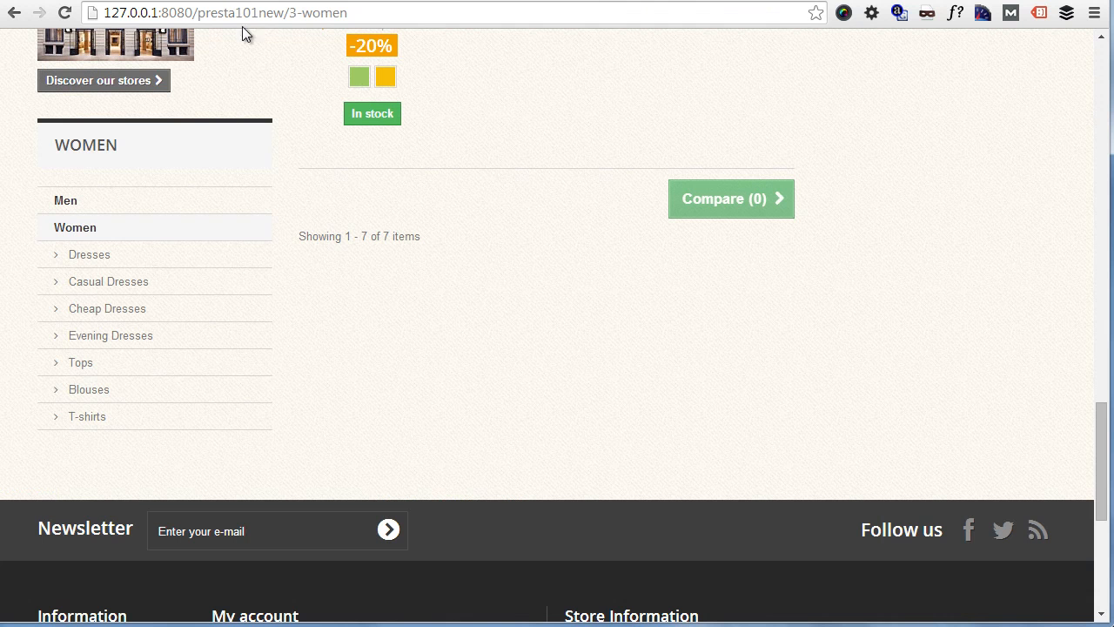
pyautogui.press('F5')
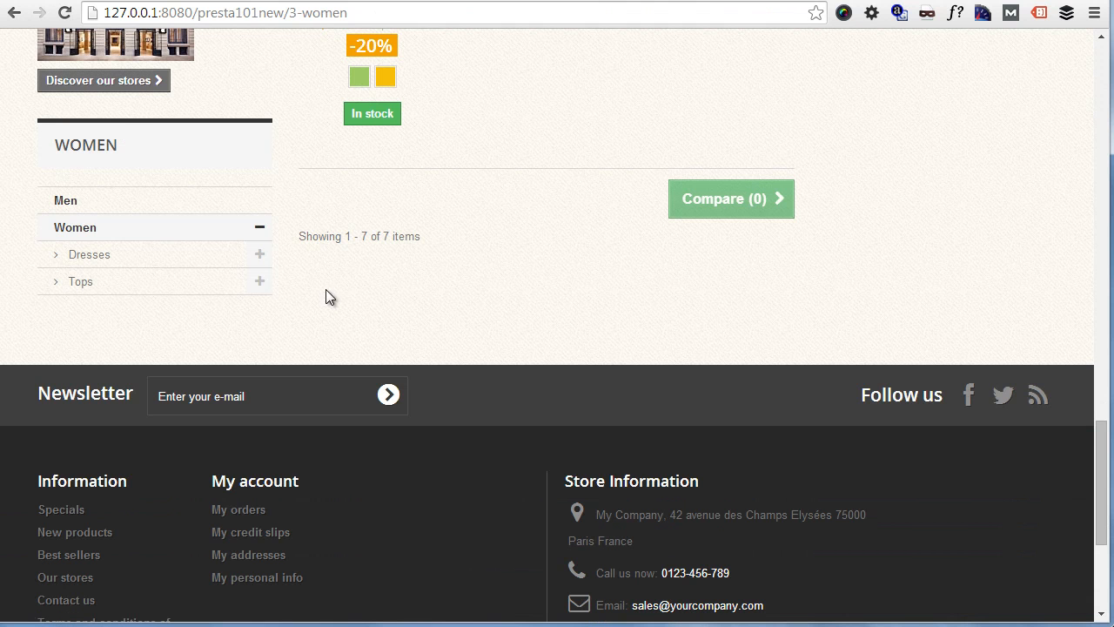
pyautogui.click(259, 254)
pyautogui.click(259, 254)
# Set the Categories block module's dynamic mode to No and save the settings.
pyautogui.hotkey('ctrl', 'Tab')
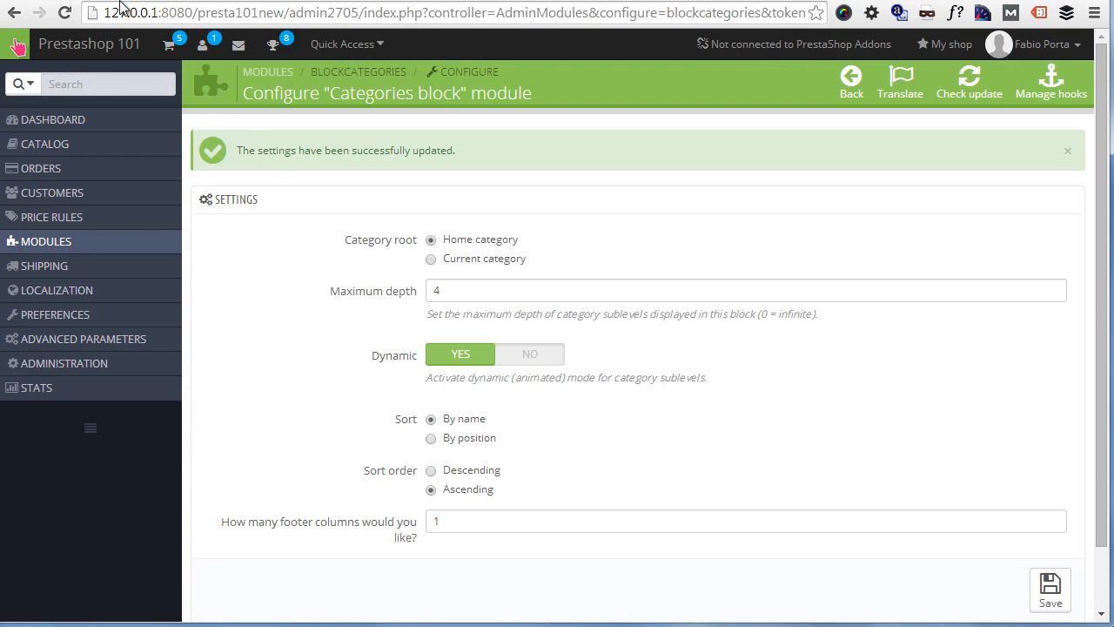
pyautogui.click(530, 358)
pyautogui.click(1058, 595)
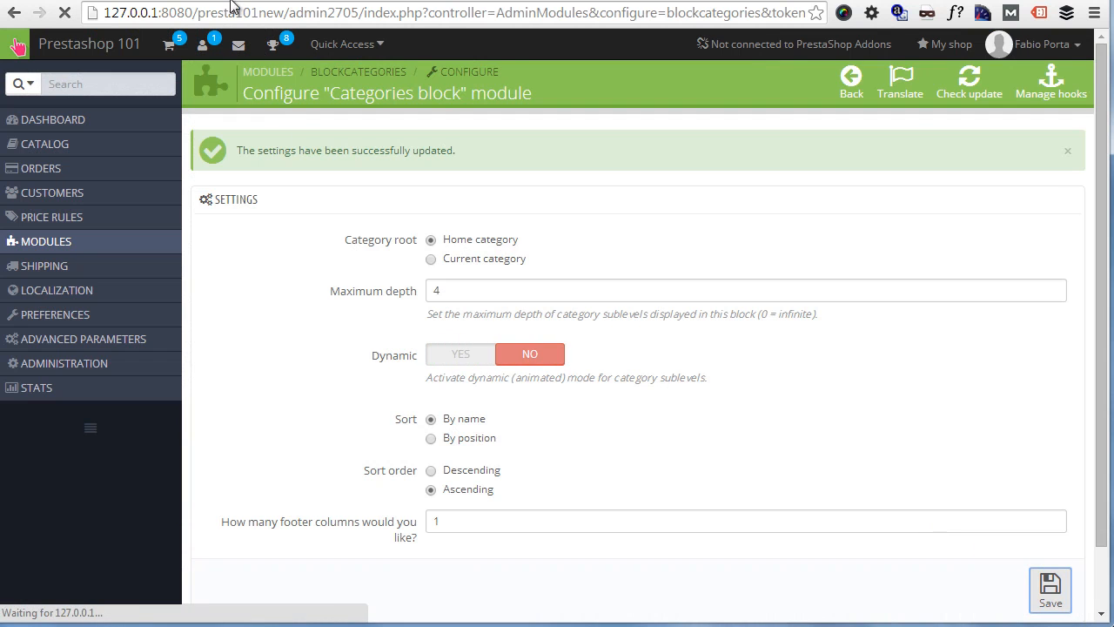
# Reload the storefront's Women page and check the categories block and its place in the column.
pyautogui.hotkey('ctrl', 'Tab')
pyautogui.press('F5')
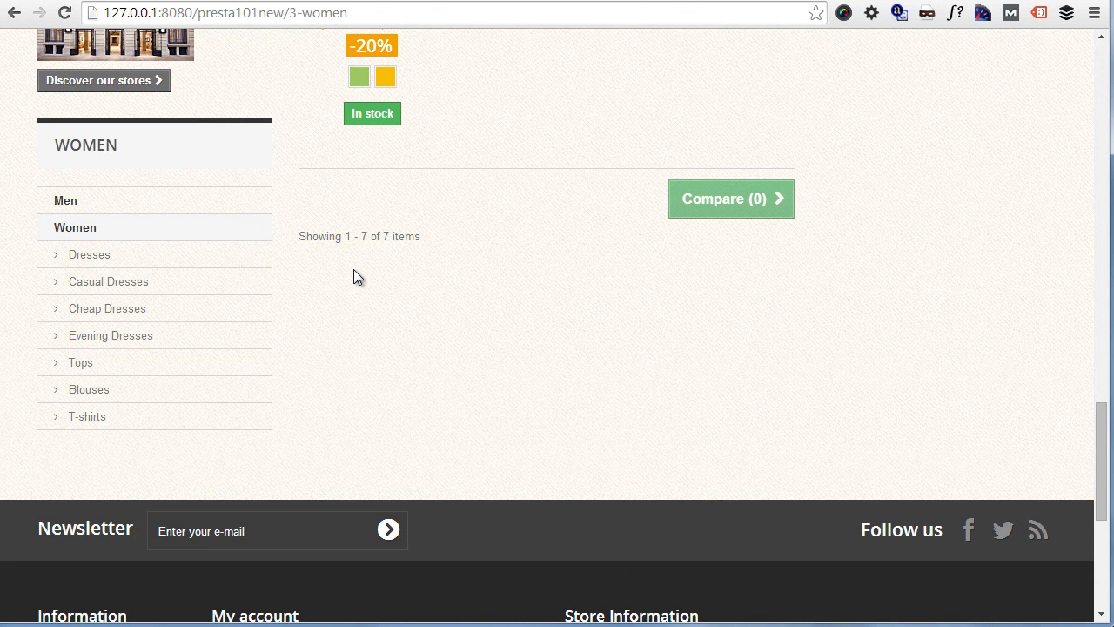
pyautogui.scroll(20, 353, 270)
pyautogui.scroll(-19, 353, 270)
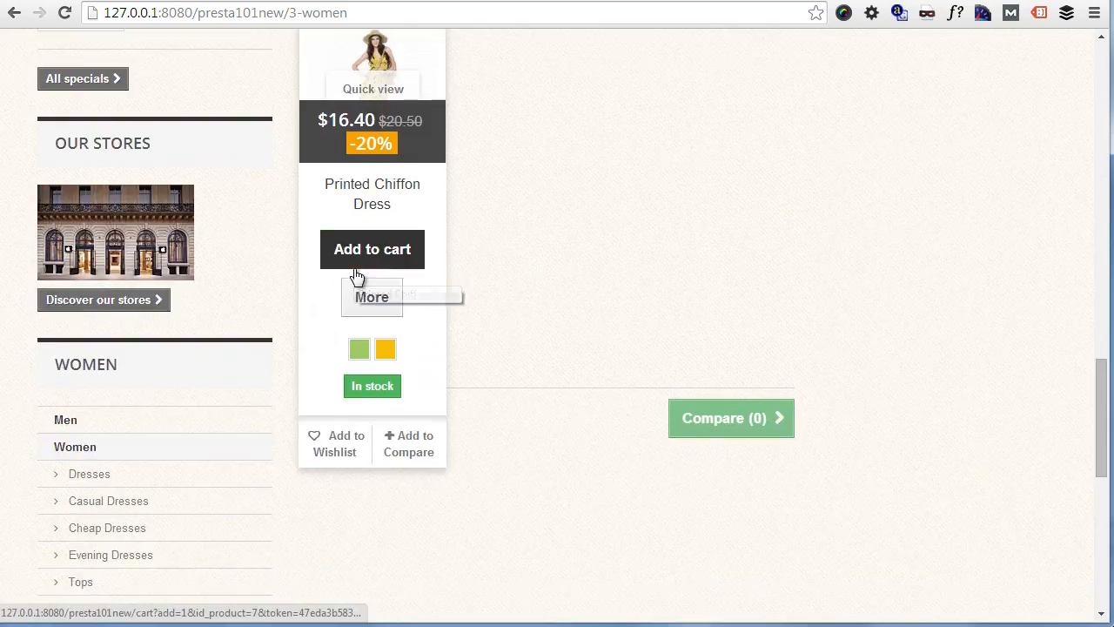
pyautogui.scroll(-4, 355, 276)
pyautogui.scroll(1, 354, 277)
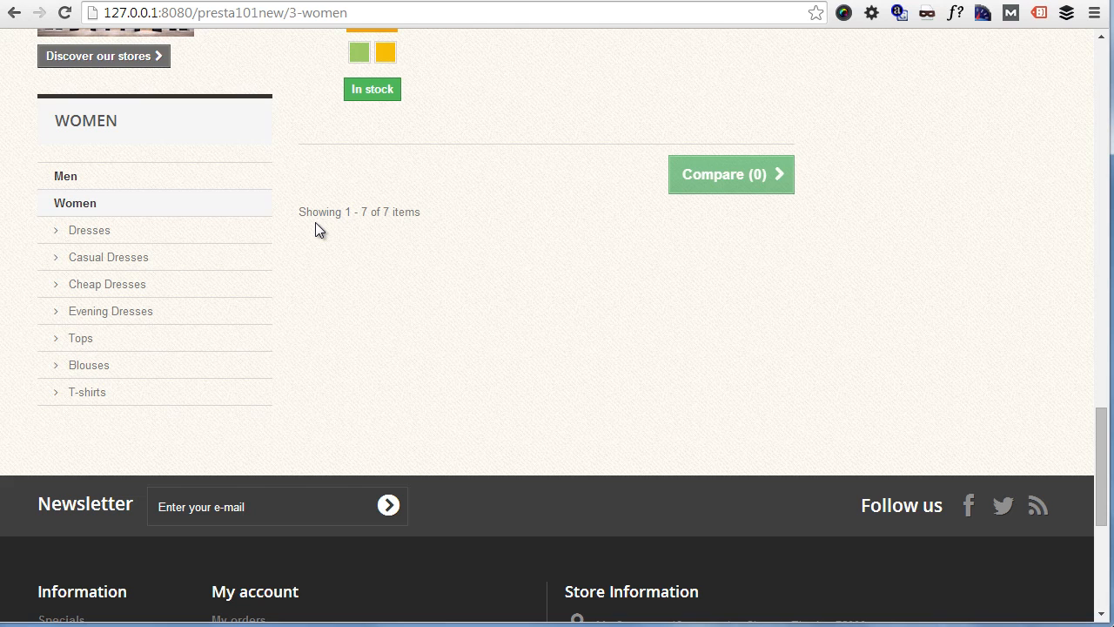
# Open the module Positions page in the back office and find the displayLeftColumn hook by searching the page for "leftco".
pyautogui.click(91, 1)
pyautogui.moveTo(127, 241)
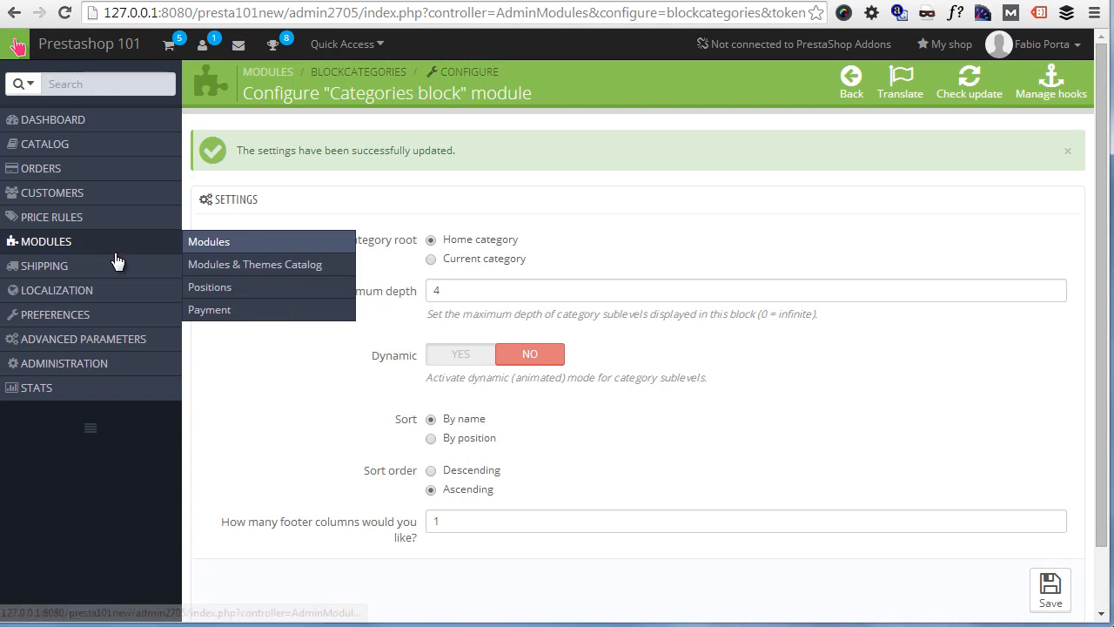
pyautogui.click(218, 292)
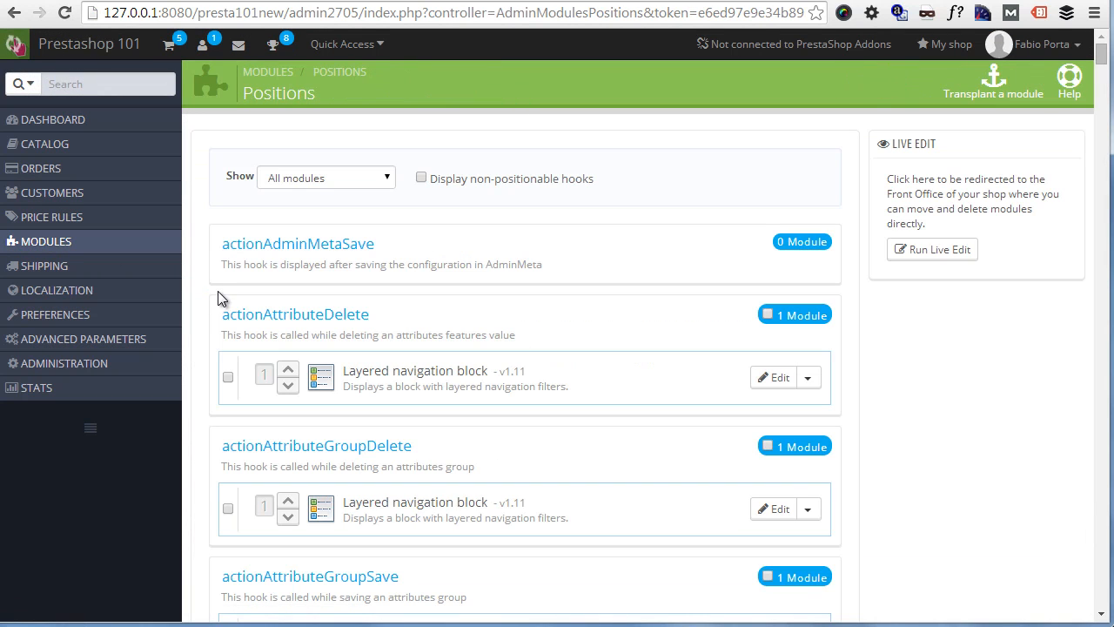
pyautogui.scroll(-1, 570, 350)
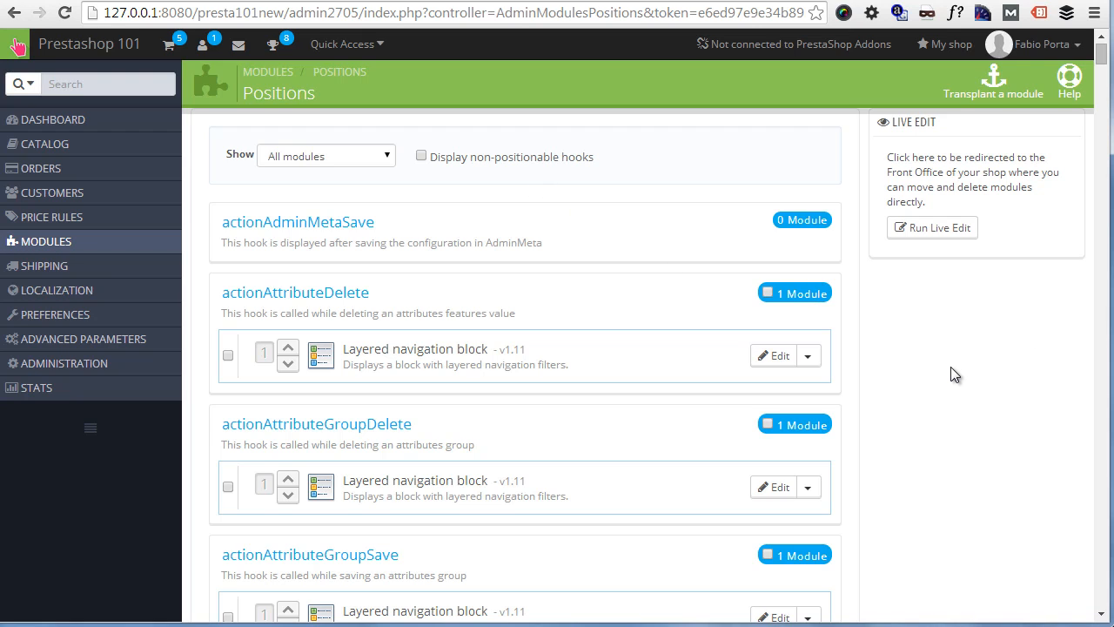
pyautogui.hotkey('ctrl', 'f')
pyautogui.write('leftco')
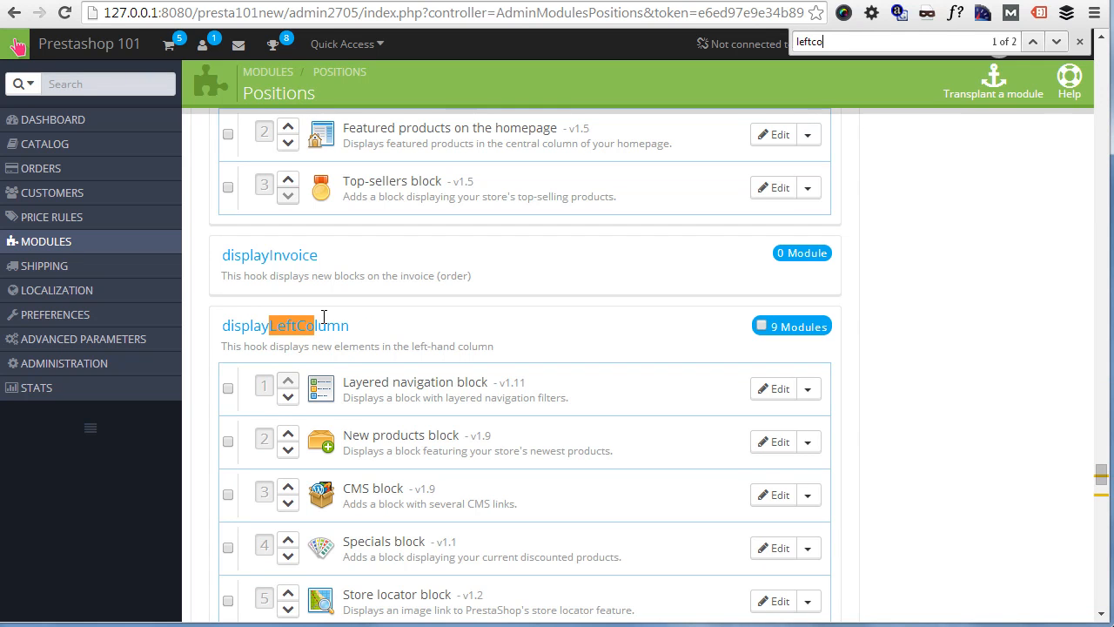
# Move the Categories block to the first position in the displayLeftColumn hook.
pyautogui.scroll(-4, 323, 316)
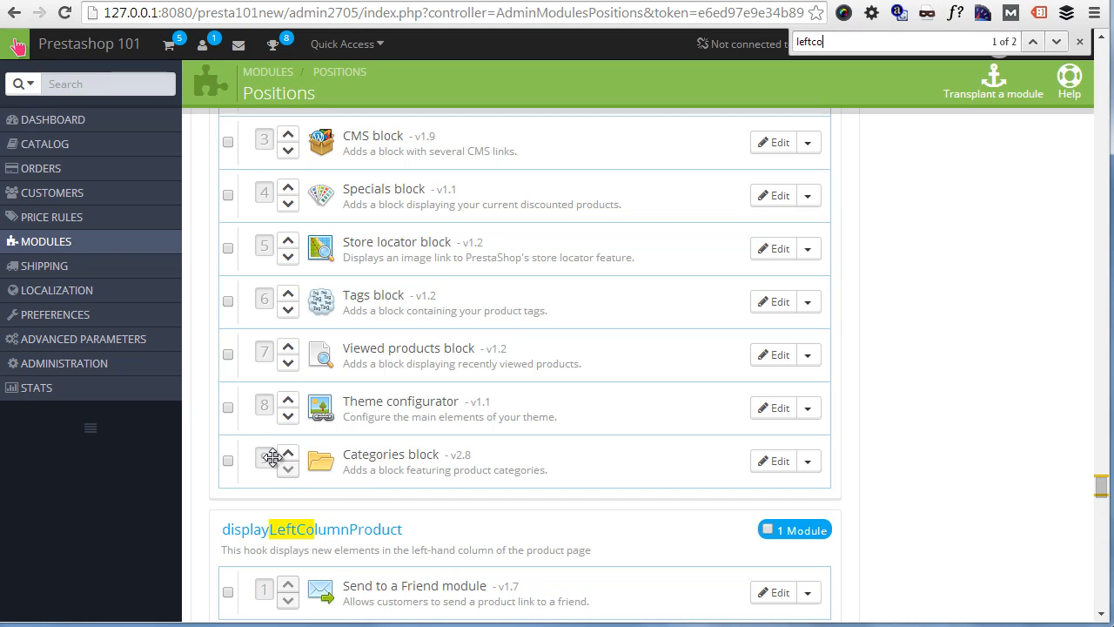
pyautogui.scroll(1, 258, 465)
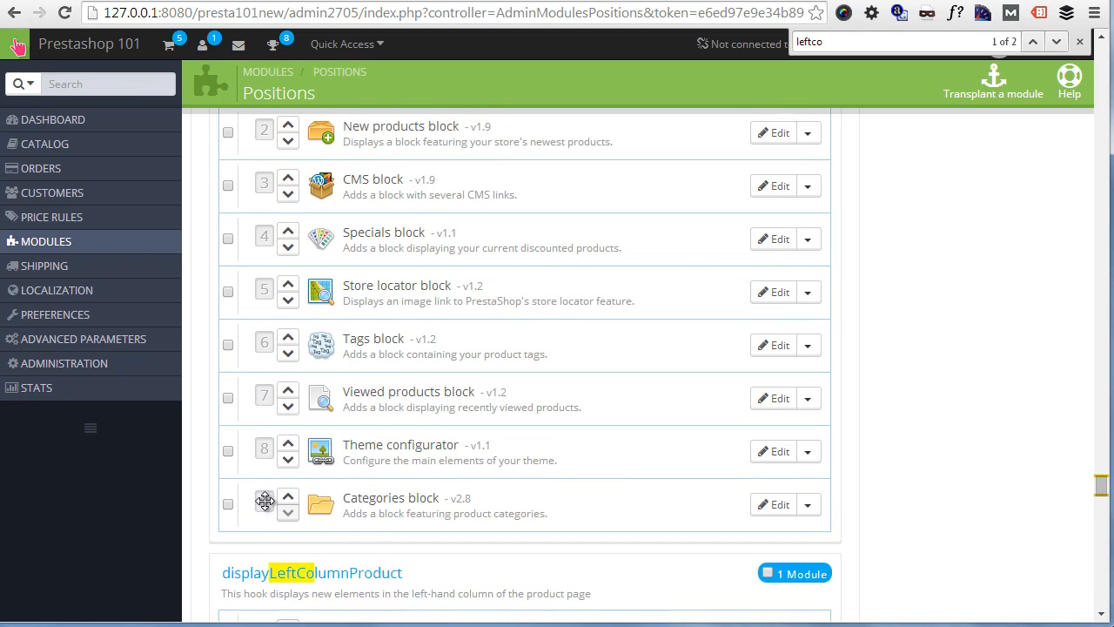
pyautogui.moveTo(270, 320); pyautogui.dragTo(266, 182)
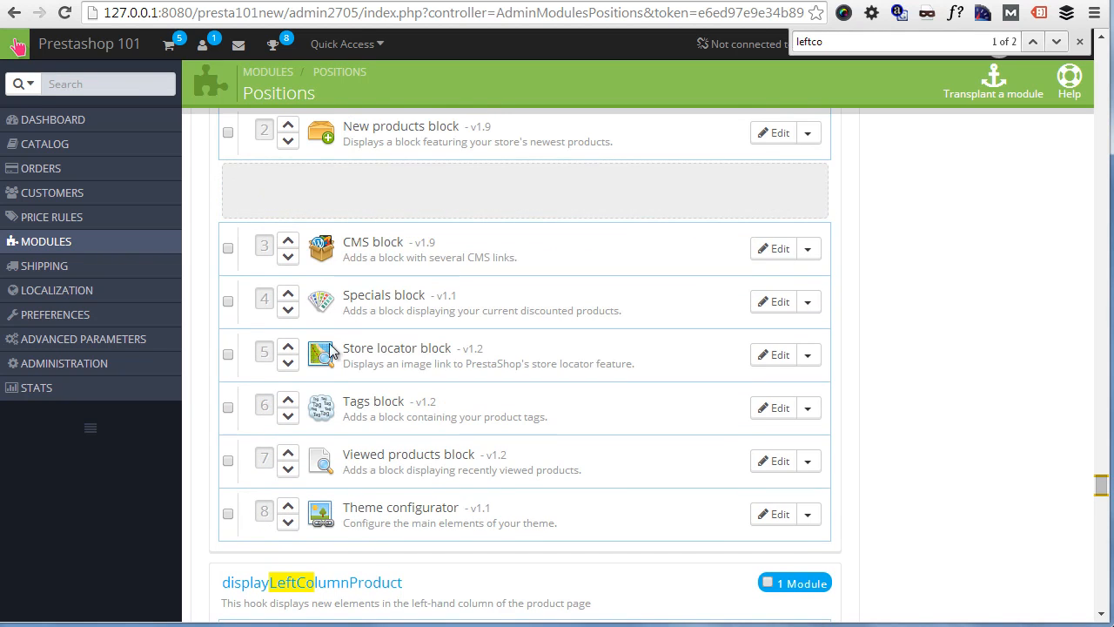
pyautogui.moveTo(264, 270); pyautogui.dragTo(256, 171)
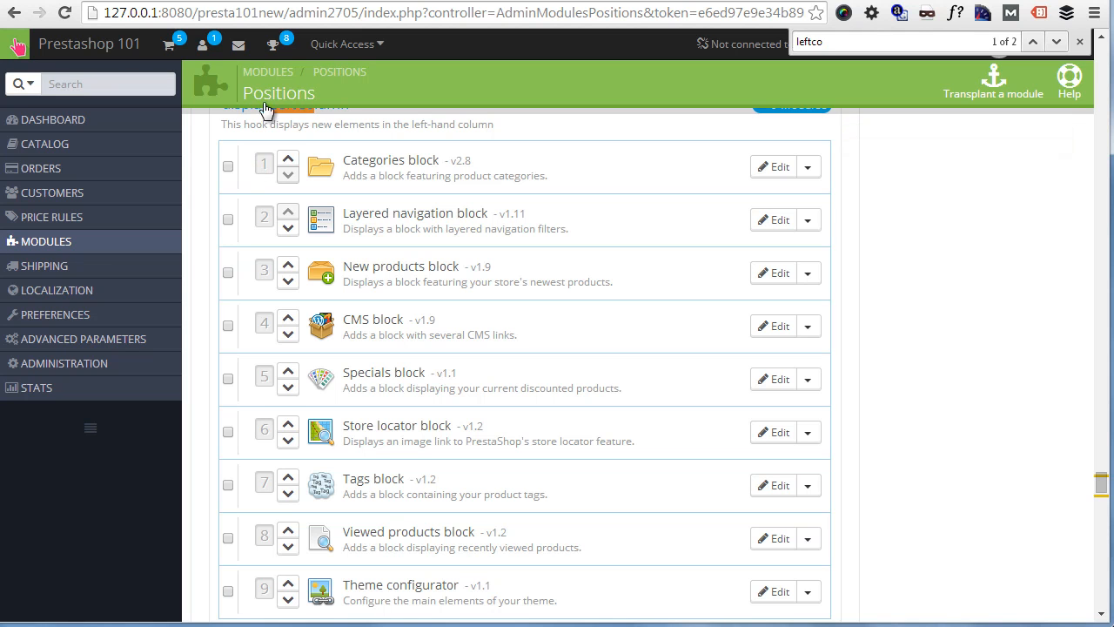
# Reload the Women page in the storefront and check the categories block's new position.
pyautogui.click(348, 1)
pyautogui.press('F5')
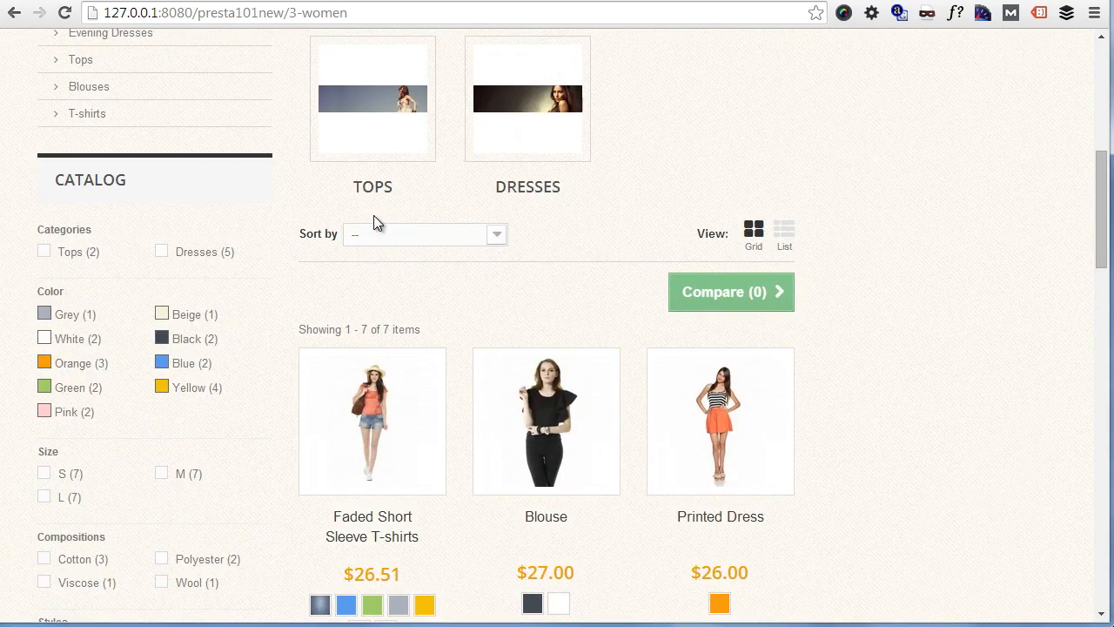
pyautogui.scroll(5, 373, 215)
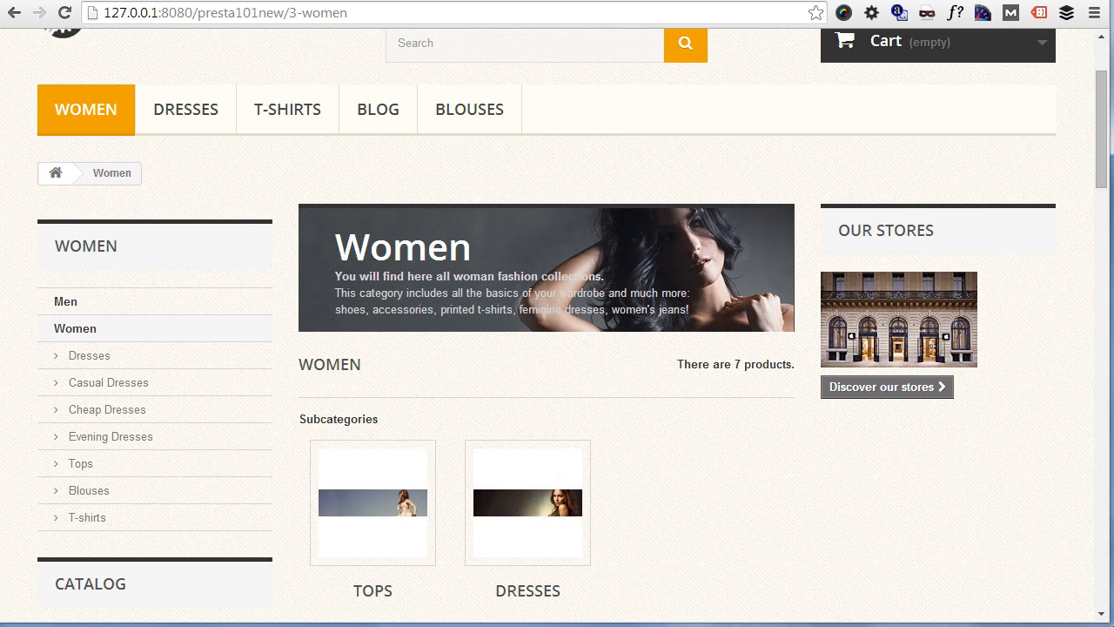
# Unhook the Categories block from the displayLeftColumn hook on the Positions page.
pyautogui.click(75, 4)
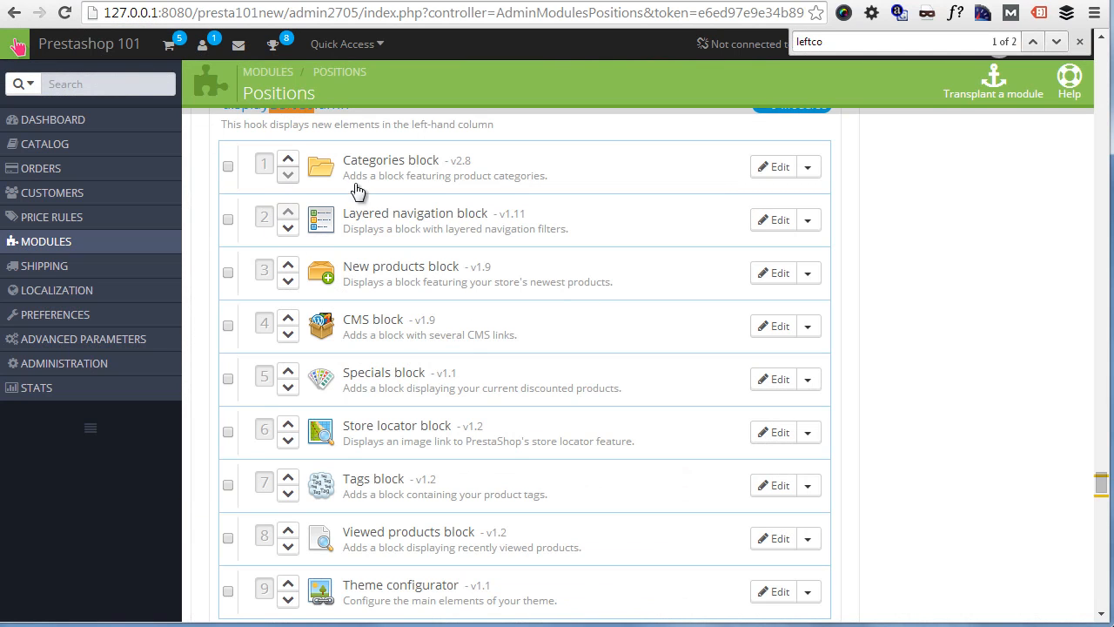
pyautogui.click(808, 171)
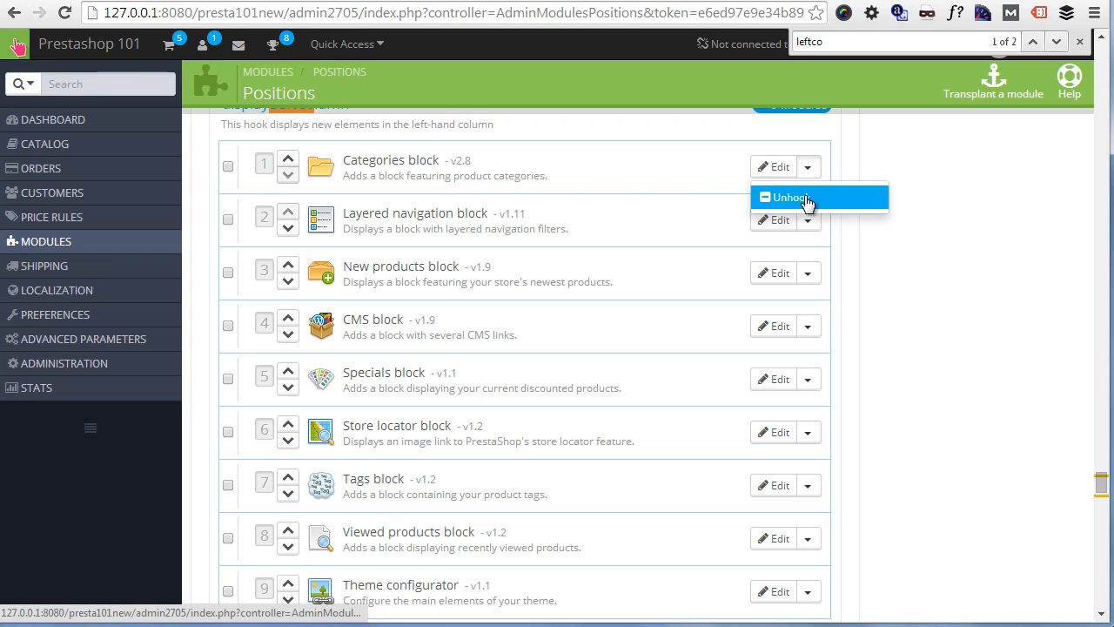
pyautogui.click(806, 200)
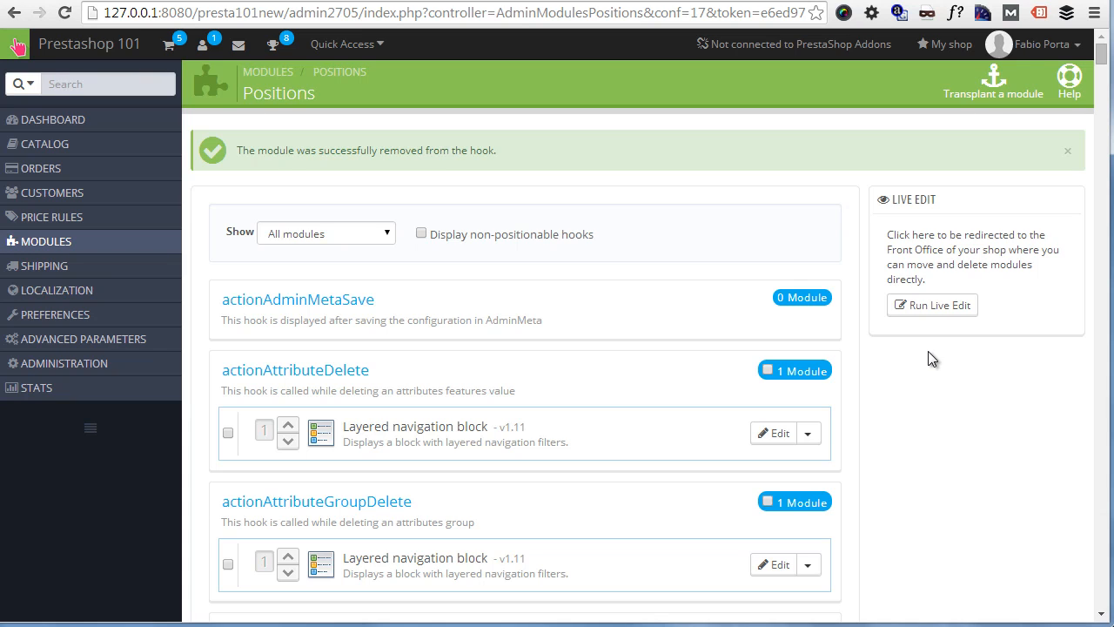
# Start transplanting a module, choosing Categories block and hooking it into displayRightColumn (Right column blocks).
pyautogui.click(994, 96)
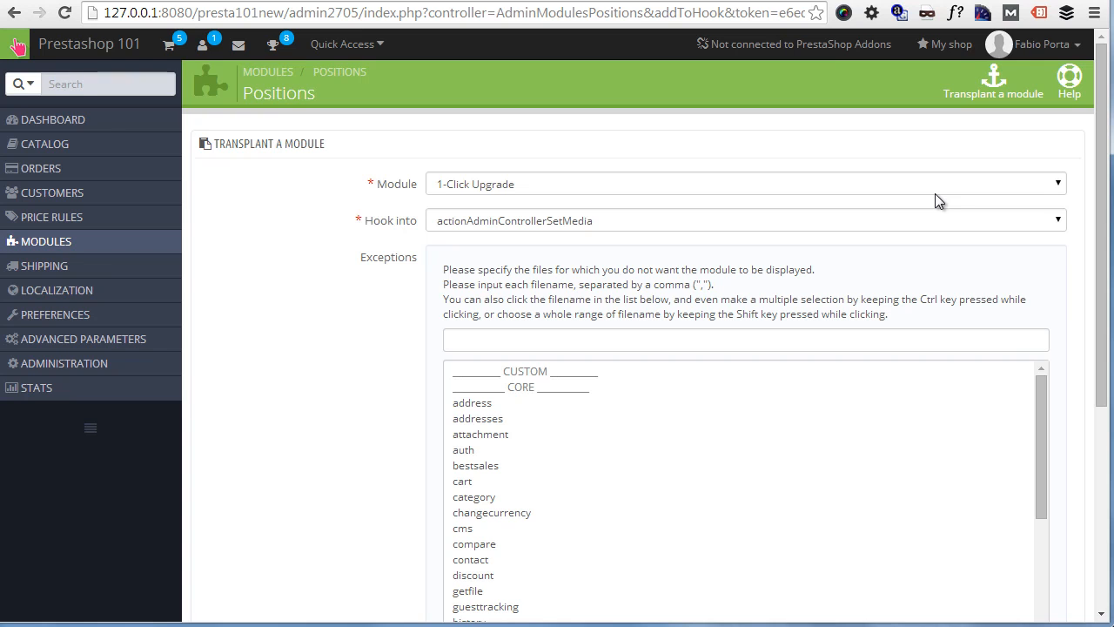
pyautogui.click(751, 181)
pyautogui.scroll(-1, 654, 317)
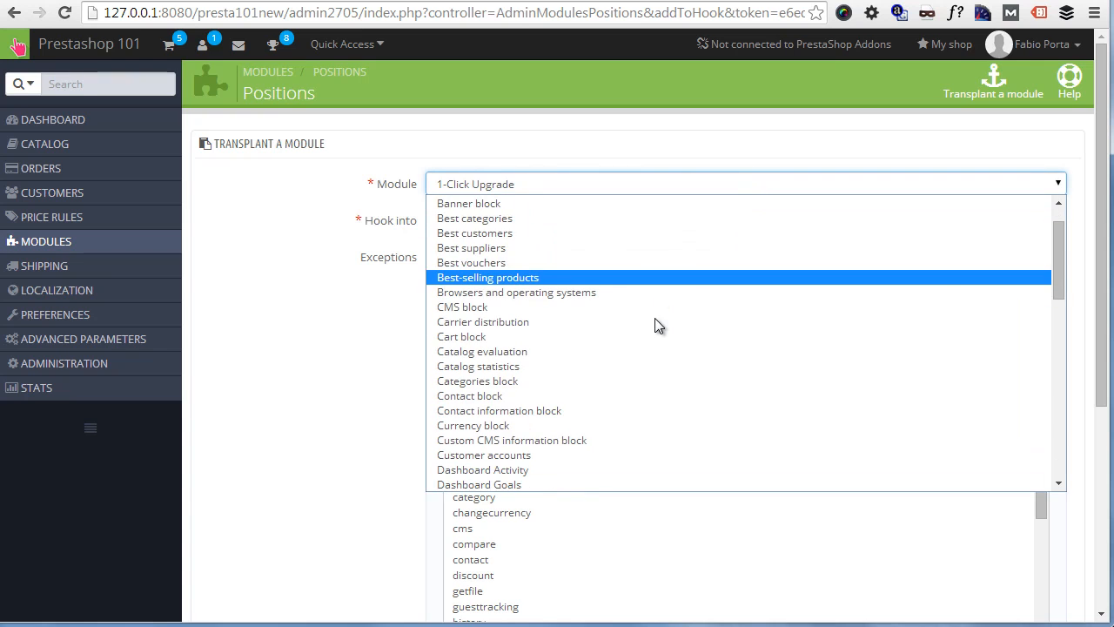
pyautogui.click(550, 383)
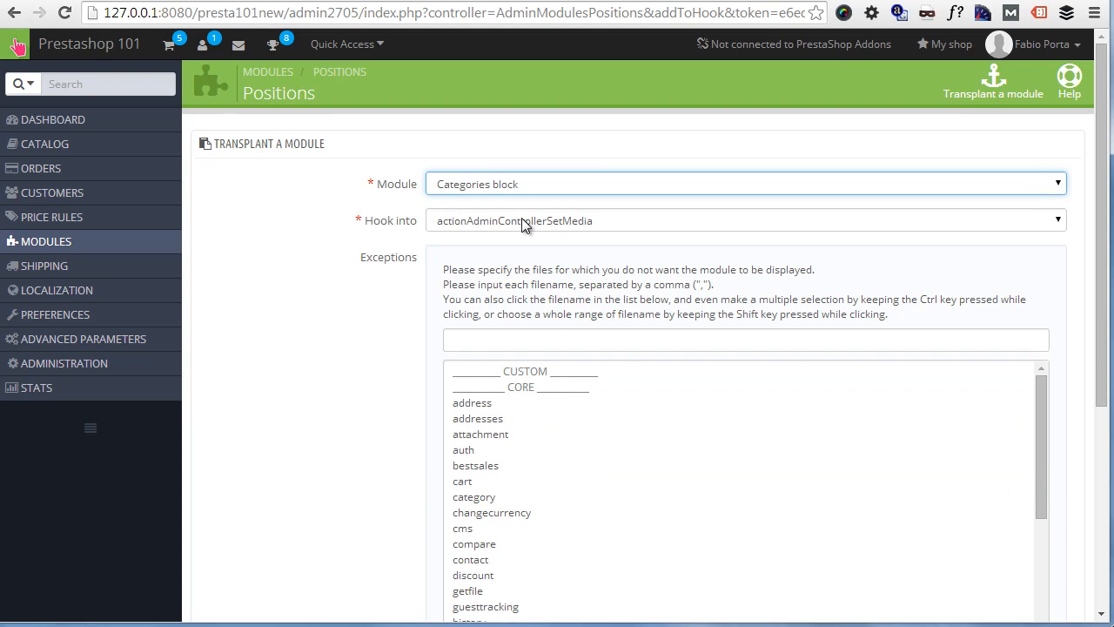
pyautogui.click(521, 224)
pyautogui.scroll(-20, 559, 316)
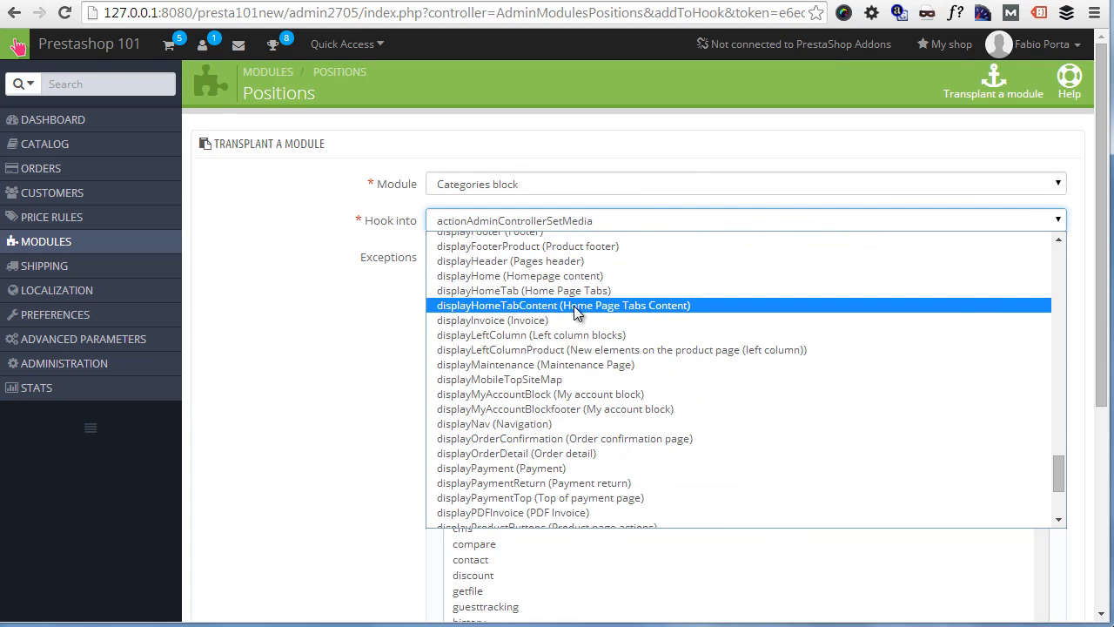
pyautogui.scroll(-4, 581, 344)
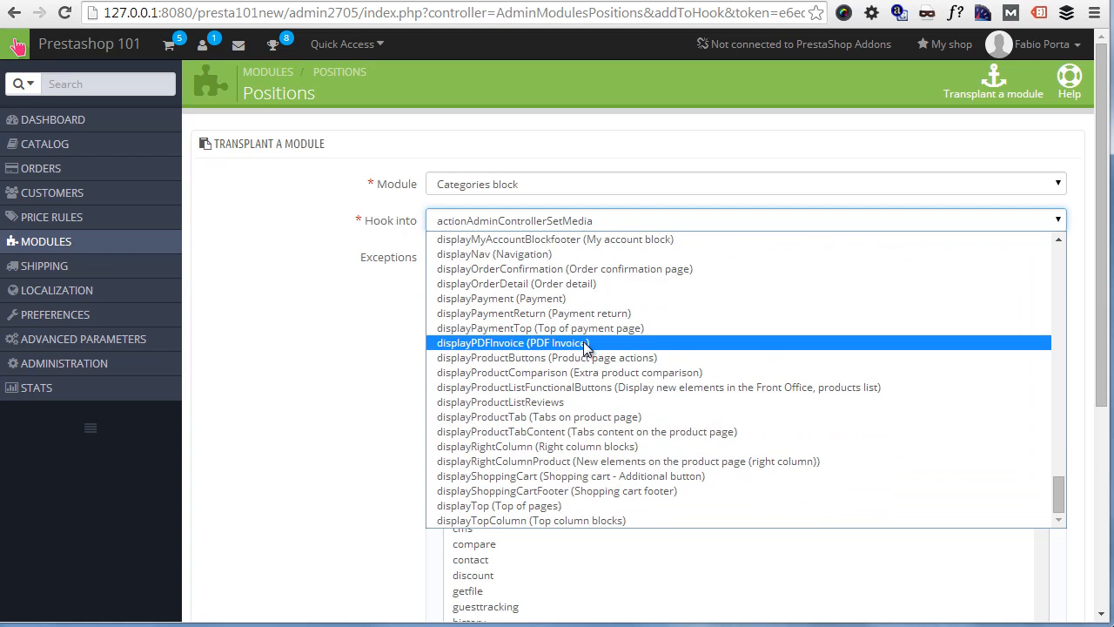
pyautogui.click(575, 448)
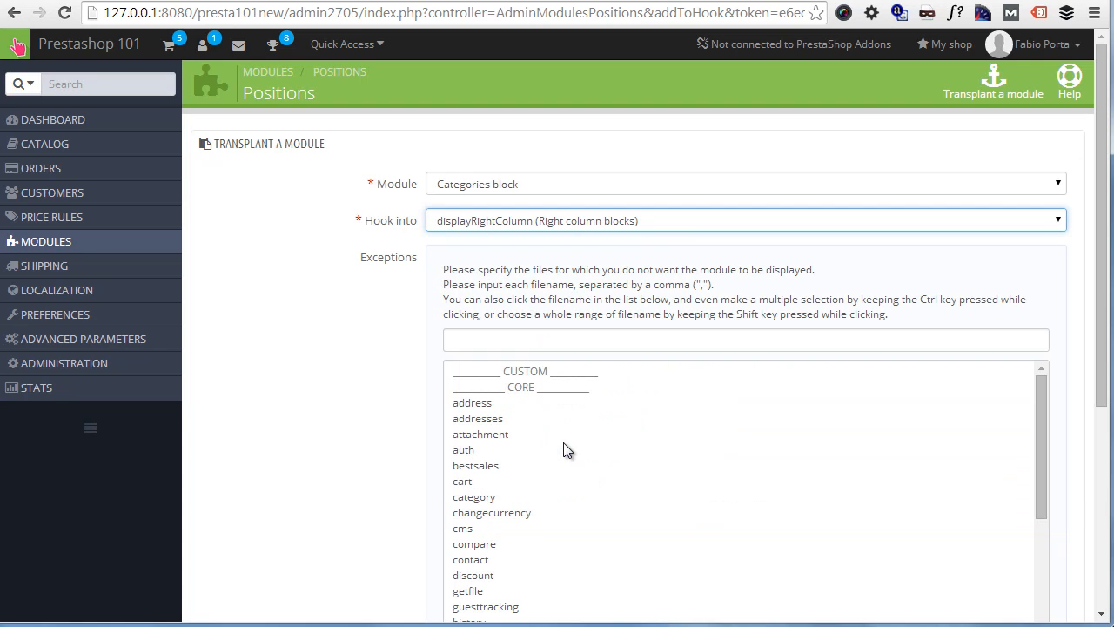
pyautogui.click(656, 327)
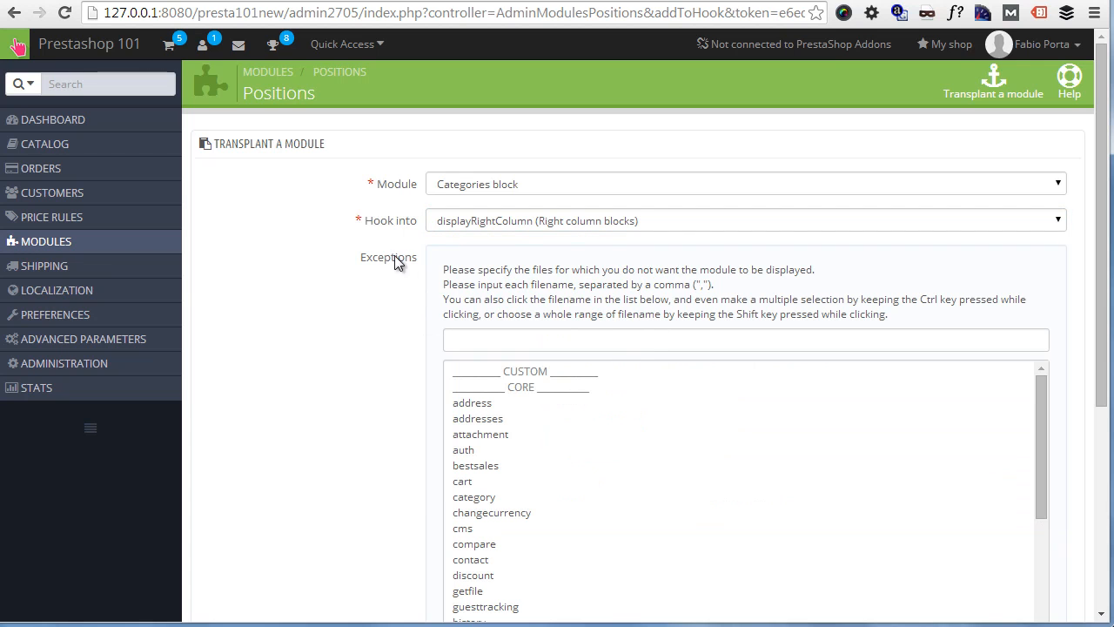
# Review the list of files available as display exceptions for the transplanted Categories block.
pyautogui.scroll(-3, 609, 409)
pyautogui.scroll(-2, 356, 401)
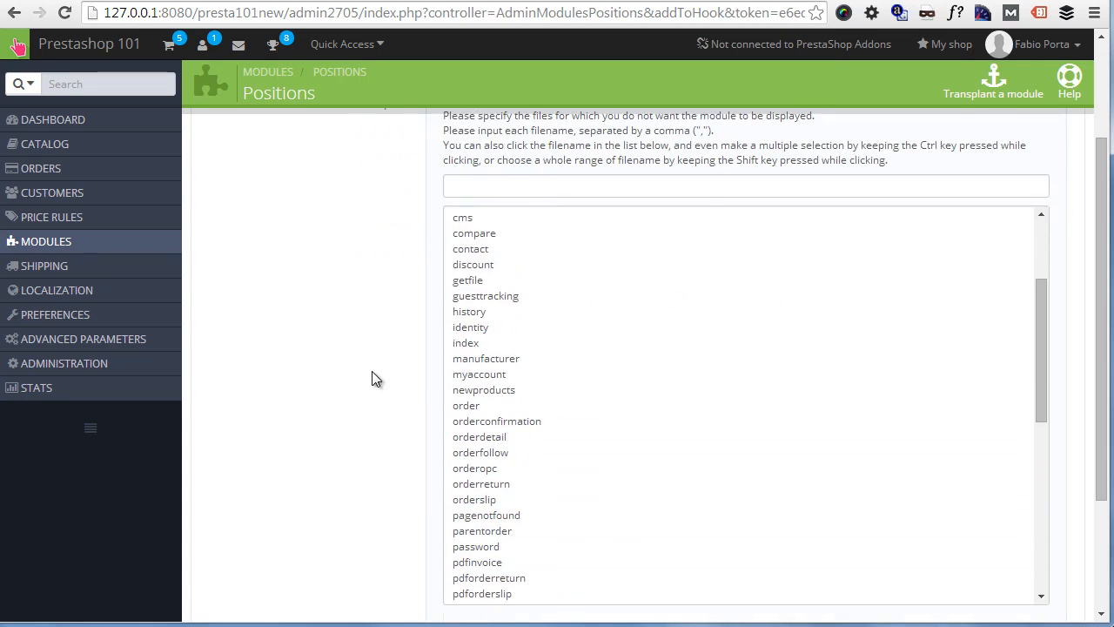
pyautogui.scroll(2, 387, 331)
pyautogui.scroll(-1, 422, 372)
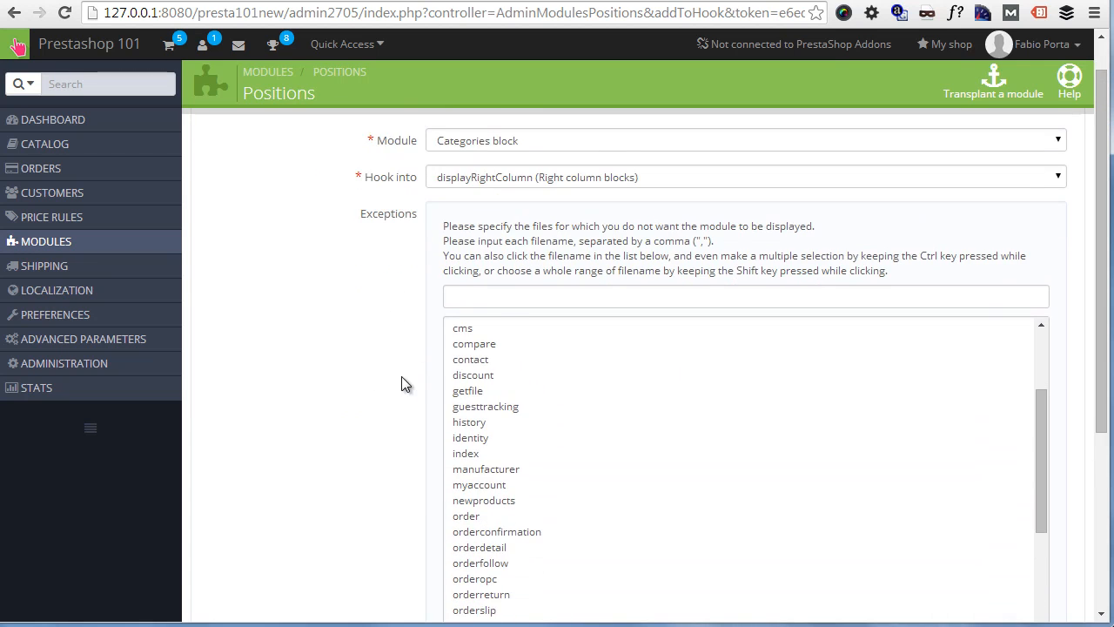
pyautogui.scroll(1, 642, 483)
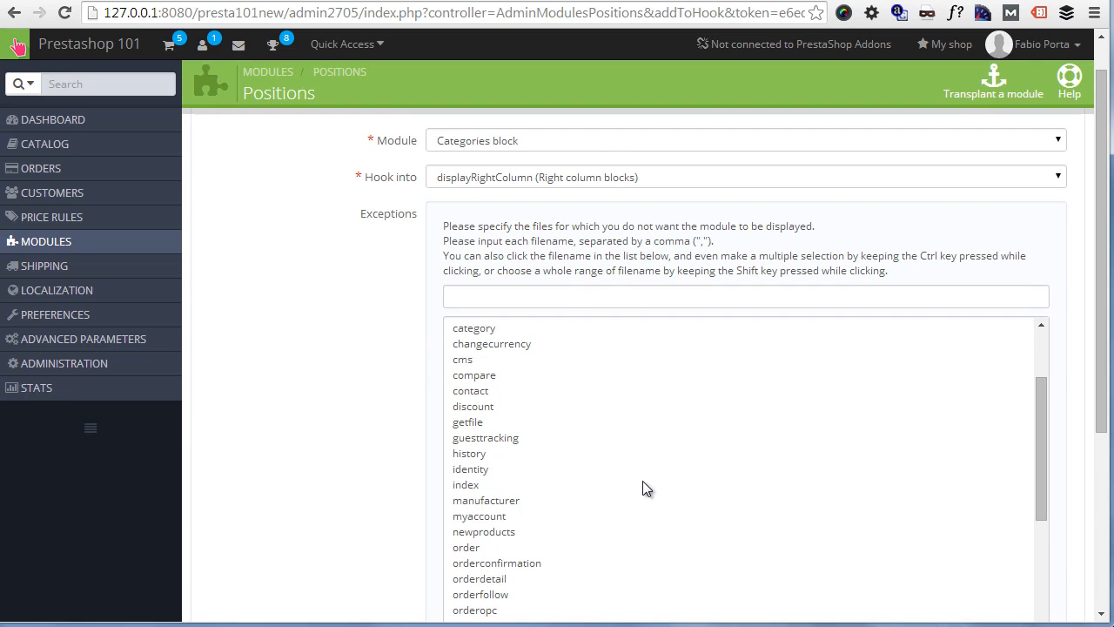
pyautogui.scroll(-1, 333, 415)
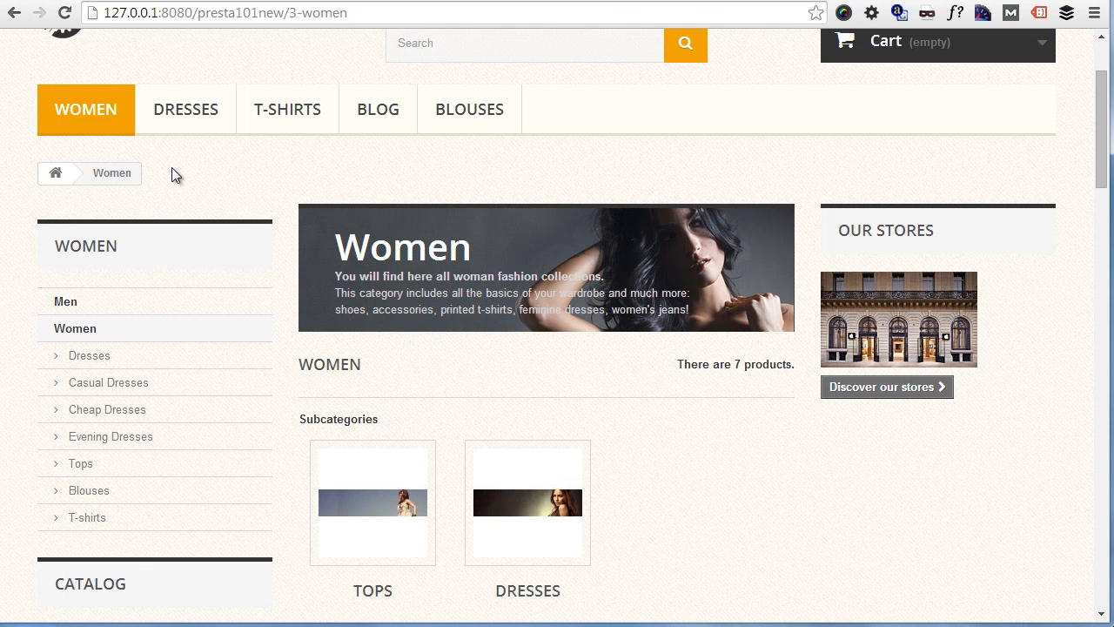
# Switch to the storefront's Women page and open the Faded Short Sleeve T-shirts product in a new tab.
pyautogui.scroll(-5, 651, 426)
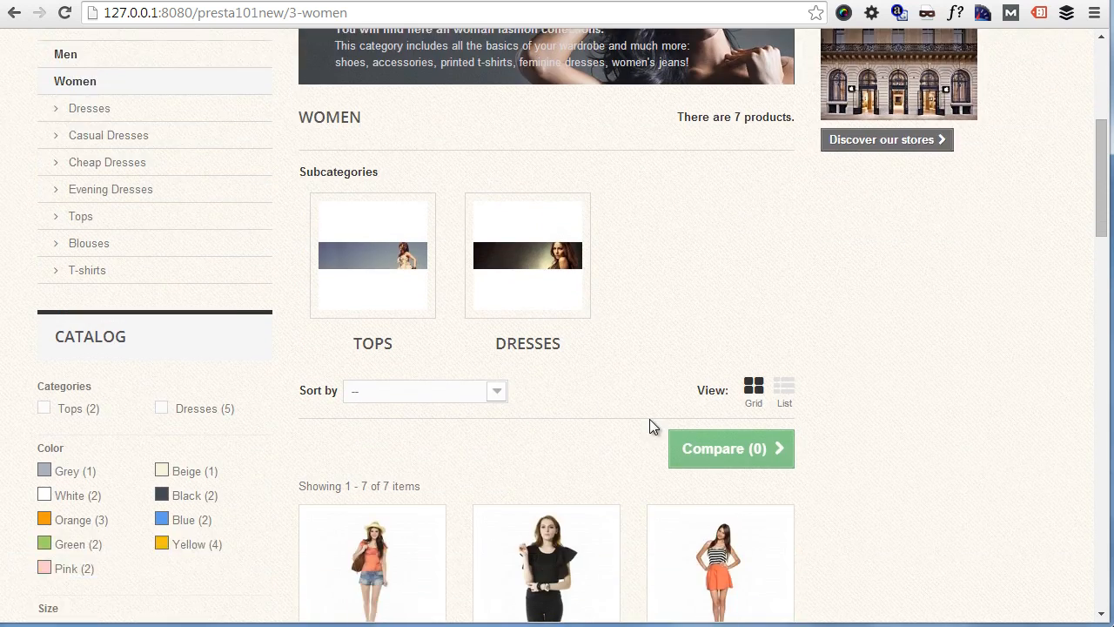
pyautogui.click(406, 316)
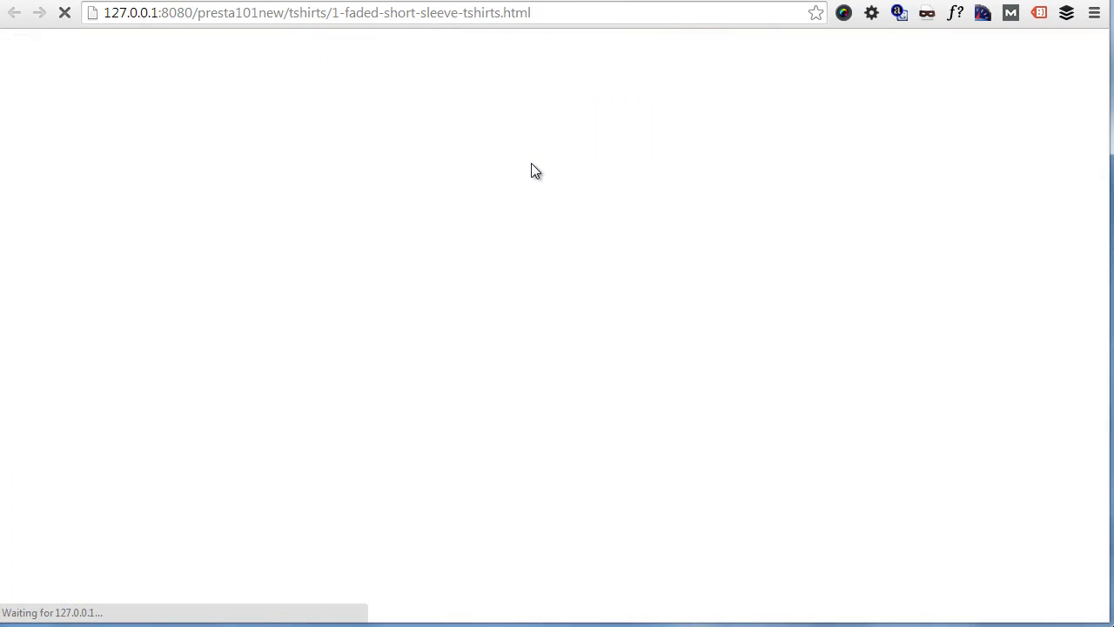
# Look over the Faded Short Sleeve T-shirts product page layout and return to the transplant form in the back office.
pyautogui.scroll(-5, 530, 169)
pyautogui.scroll(5, 514, 142)
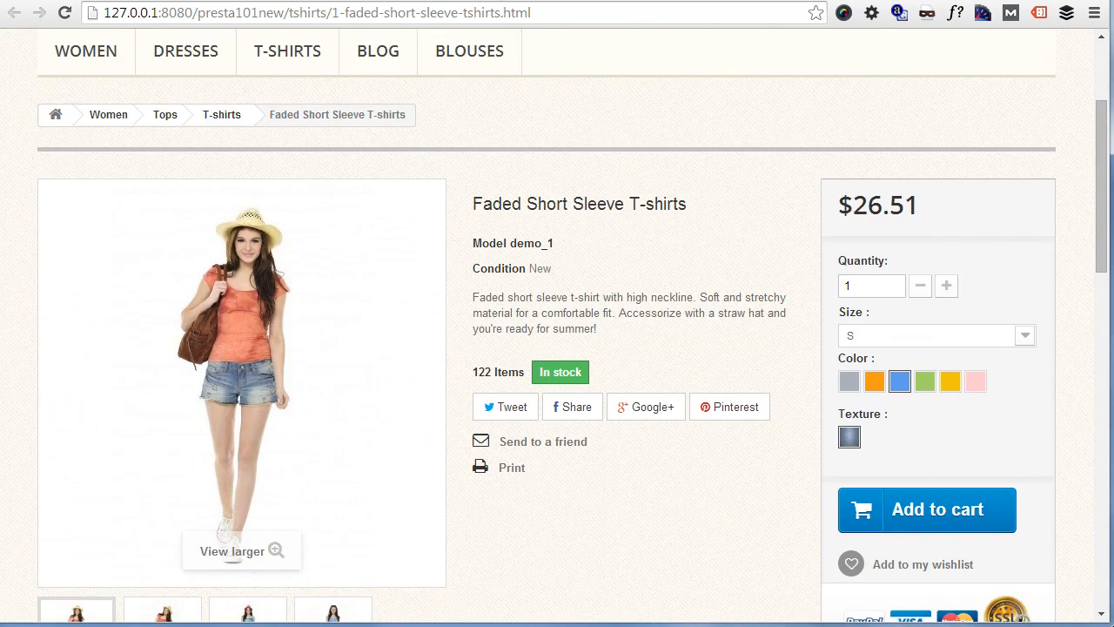
pyautogui.hotkey('alt', 'Left')
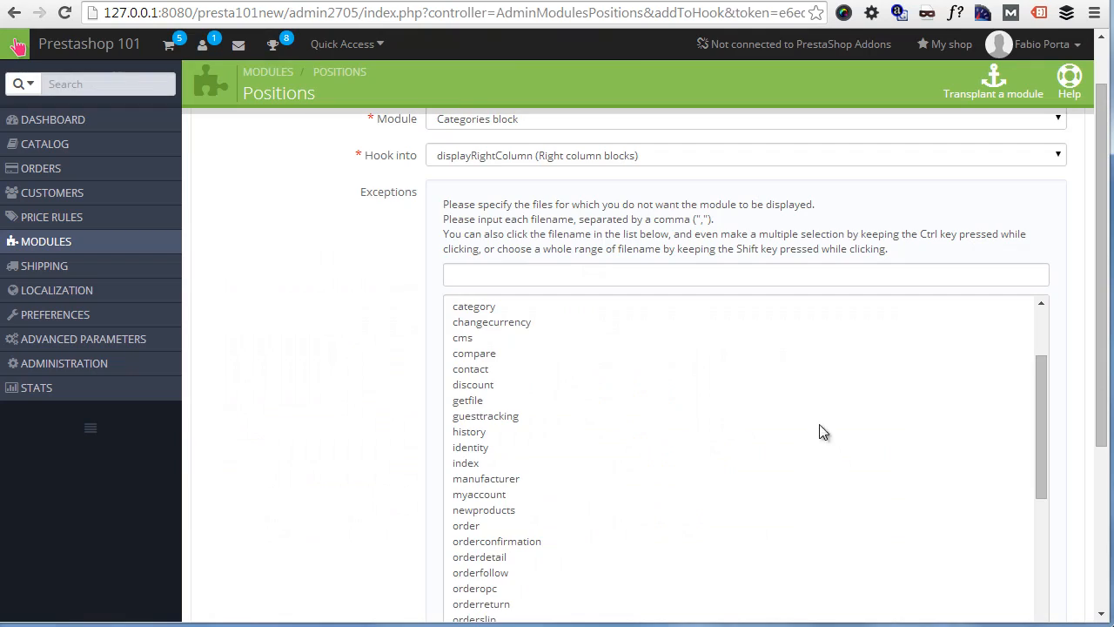
# Add the product file to the display exceptions of the transplanted Categories block.
pyautogui.scroll(-5, 641, 395)
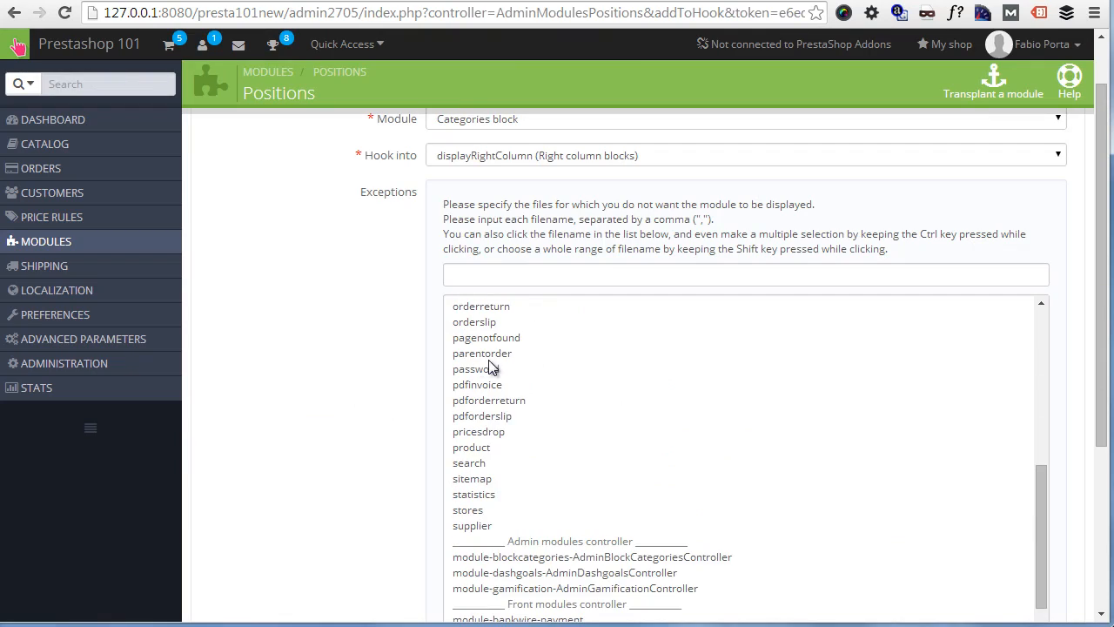
pyautogui.scroll(1, 492, 374)
pyautogui.click(483, 480)
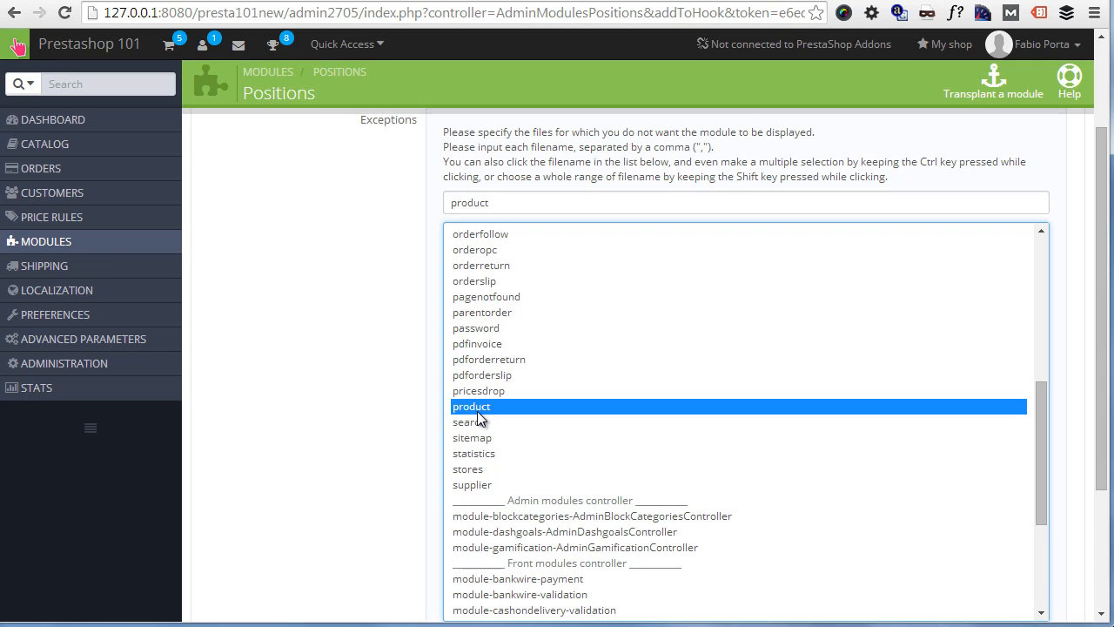
pyautogui.scroll(-2, 389, 399)
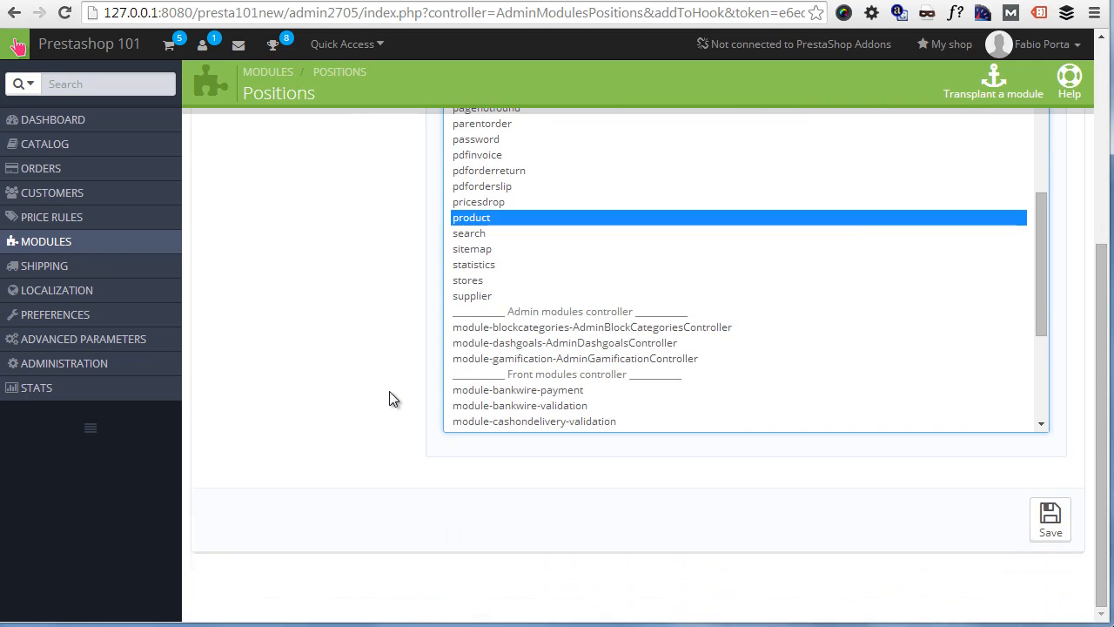
# Clear the exceptions and save the Categories block's transplant to displayRightColumn.
pyautogui.scroll(4, 390, 400)
pyautogui.doubleClick(481, 348)
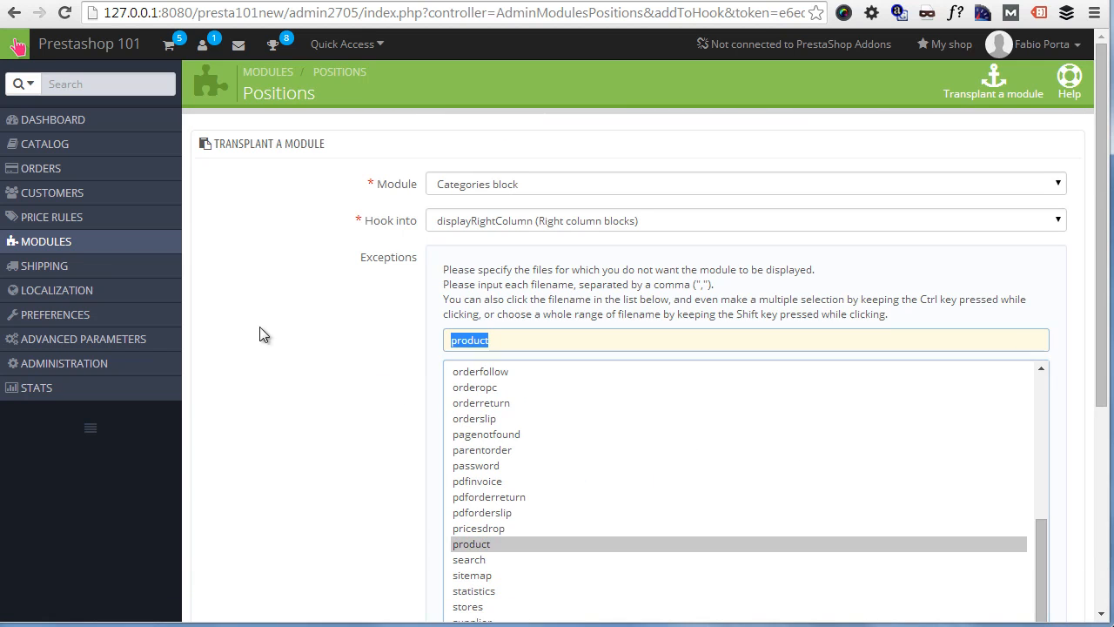
pyautogui.press('BackSpace')
pyautogui.scroll(-2, 793, 423)
pyautogui.scroll(-5, 1079, 529)
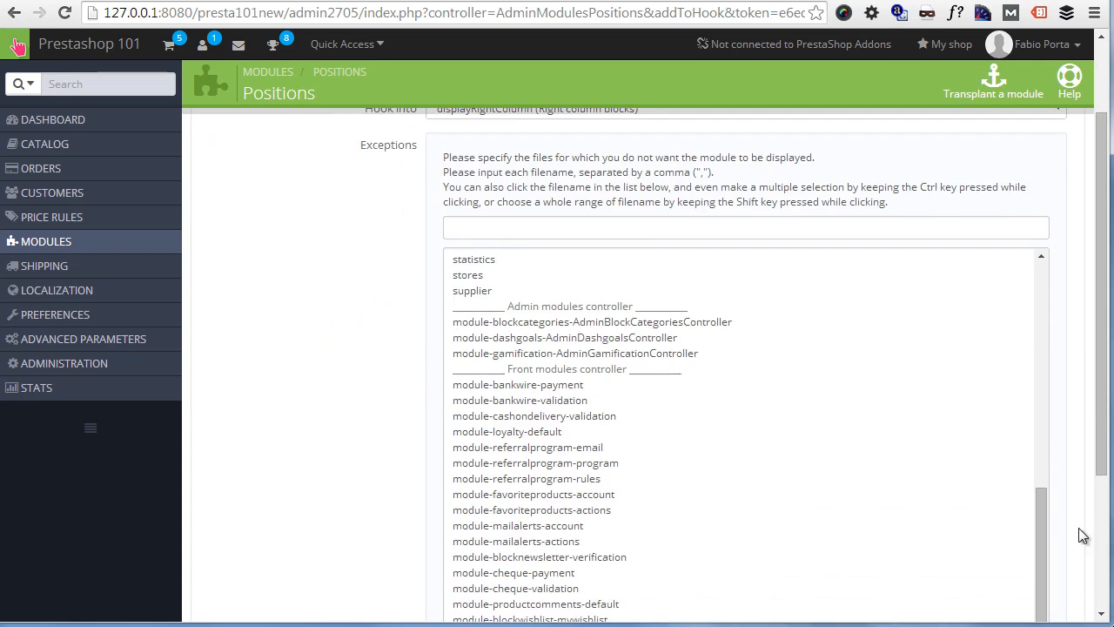
pyautogui.click(1050, 518)
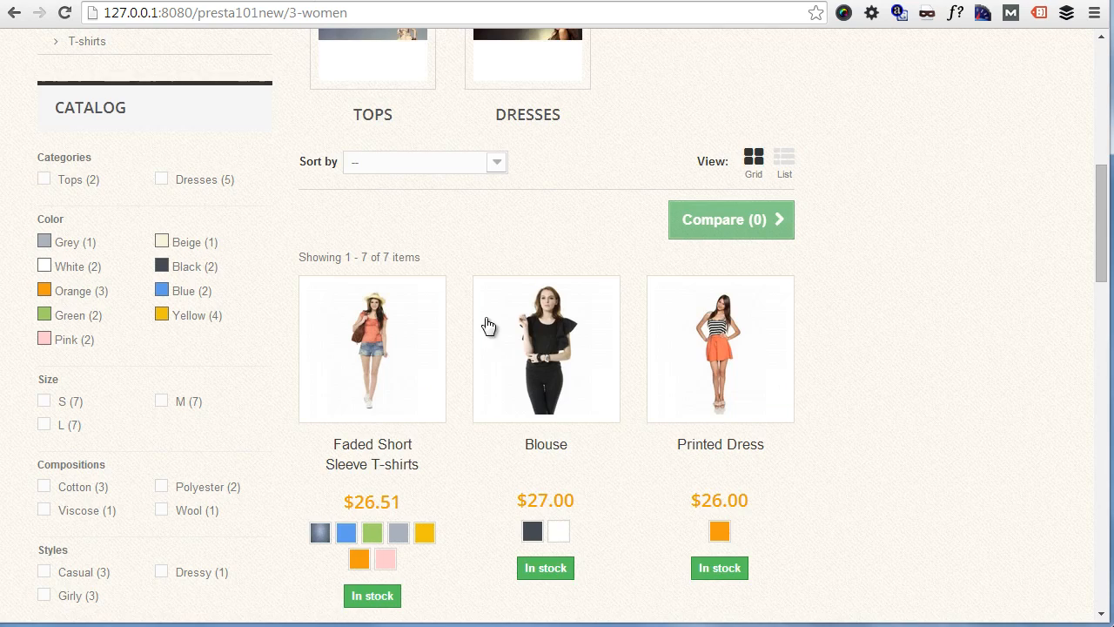
# Reload the storefront's Women page and check where the Categories block is placed.
pyautogui.press('F5')
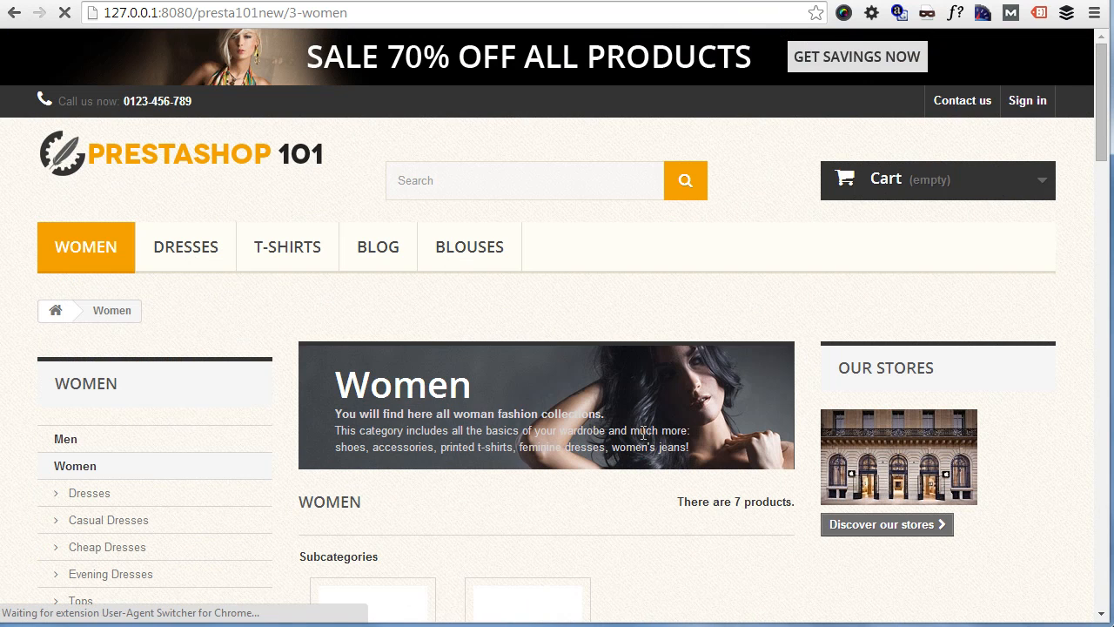
pyautogui.scroll(-2, 738, 440)
pyautogui.scroll(-4, 681, 323)
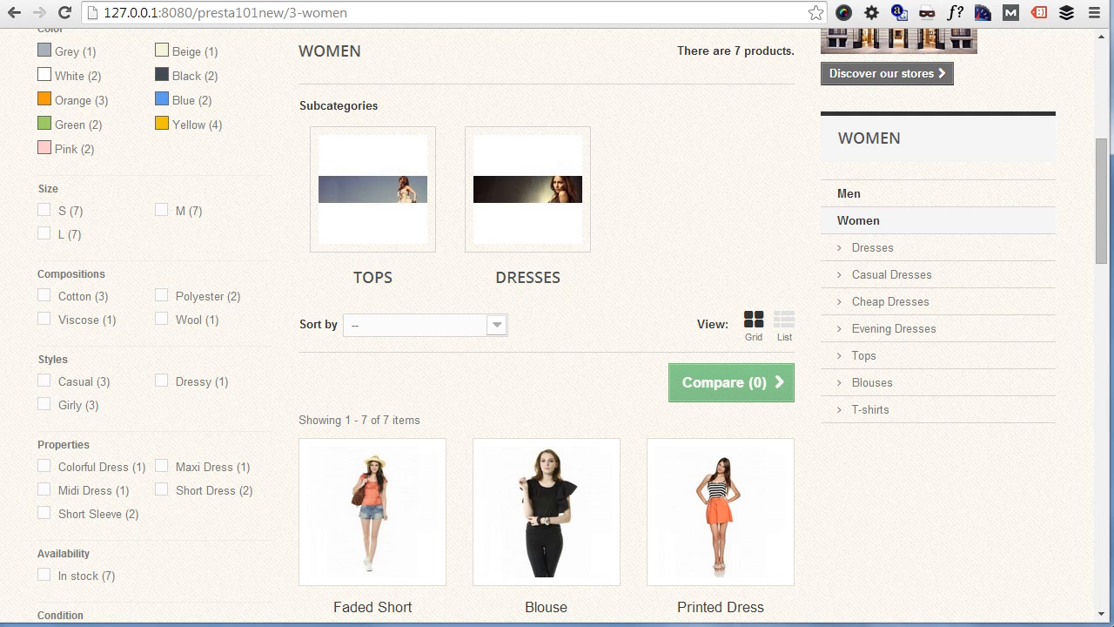
# Browse the PrestaShop Addons marketplace home page and the featured products on store.nemops.com.
pyautogui.click(592, 2)
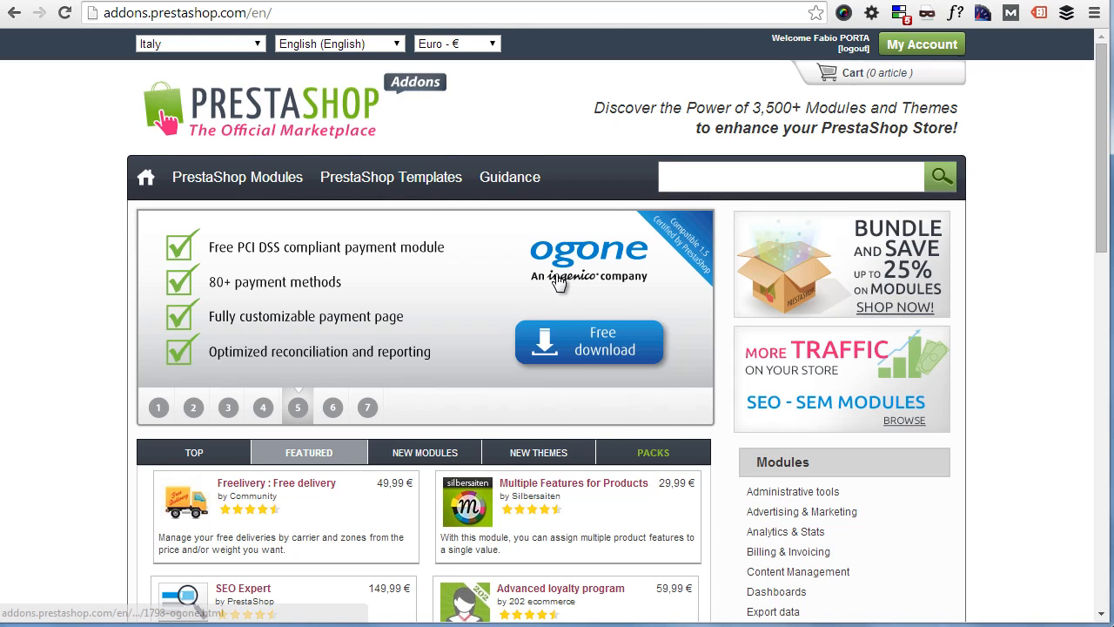
pyautogui.scroll(-1, 557, 282)
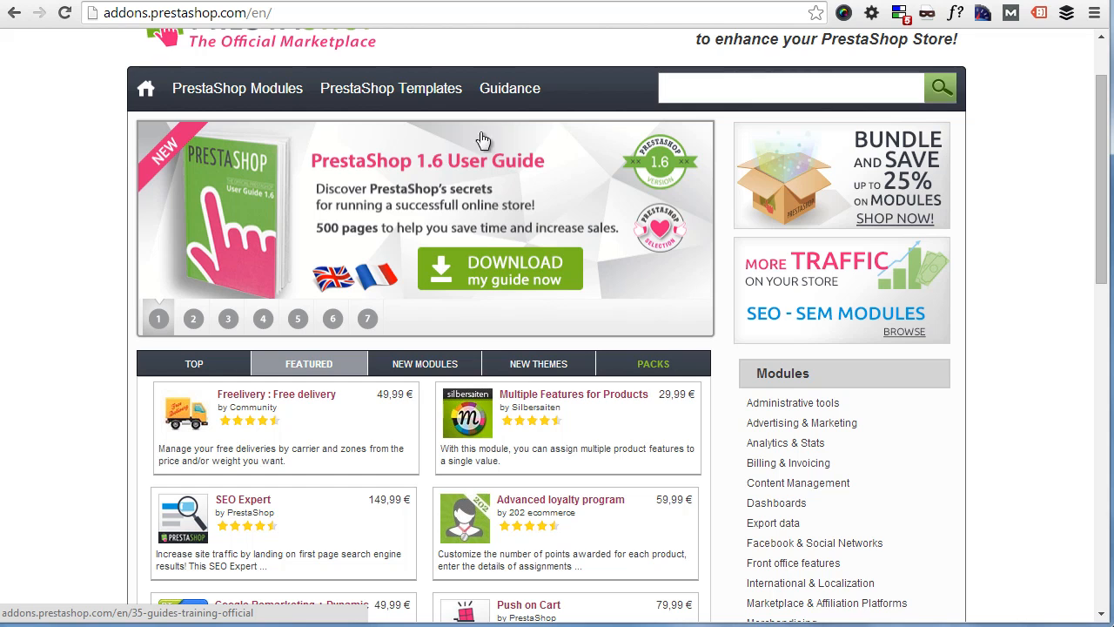
pyautogui.click(386, 5)
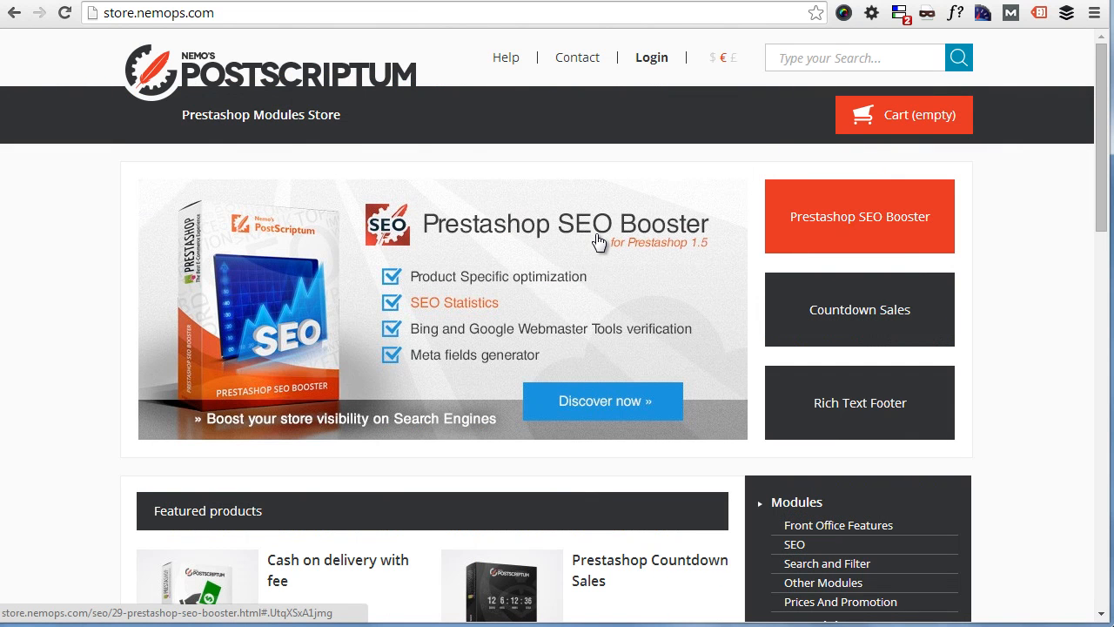
pyautogui.scroll(-1, 609, 240)
pyautogui.scroll(-5, 612, 240)
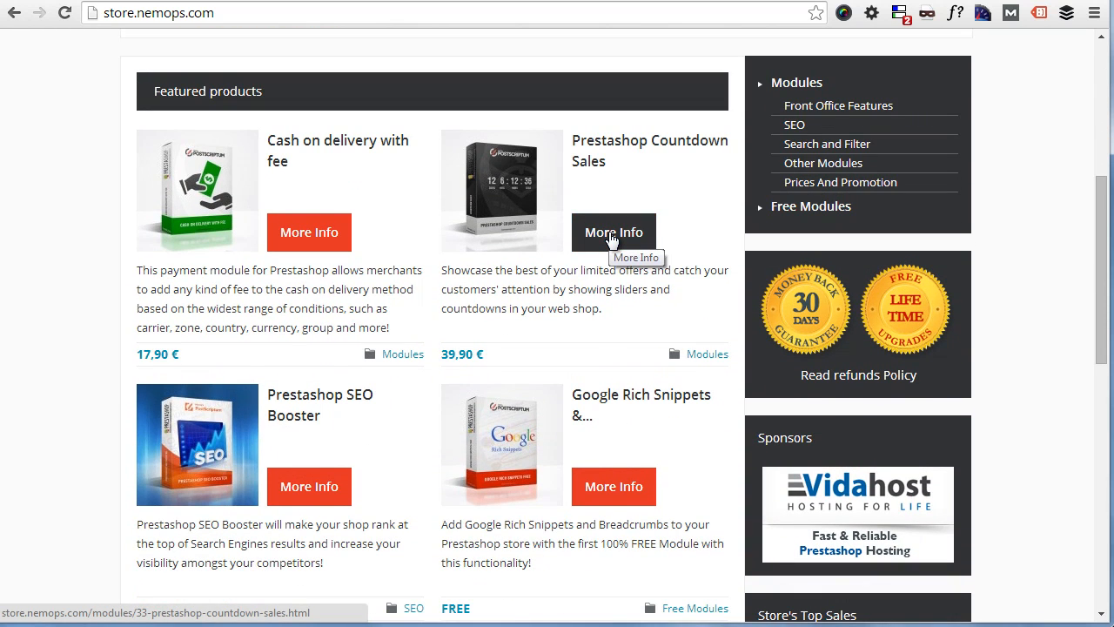
pyautogui.scroll(6, 791, 423)
pyautogui.scroll(-2, 791, 422)
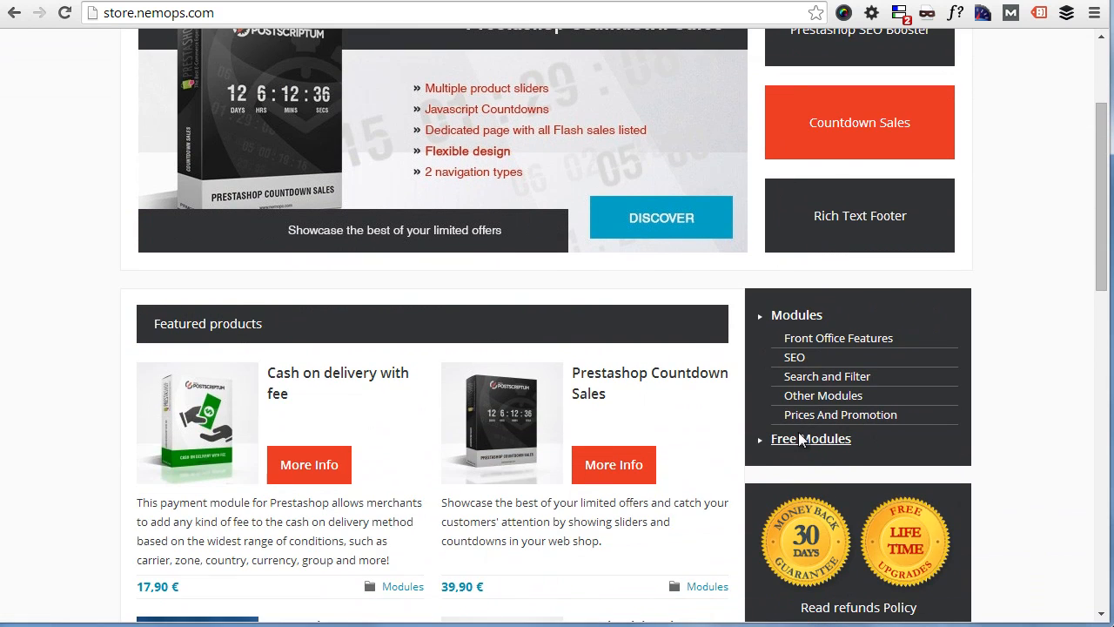
# Open the Free Modules category on store.nemops.com and look through its modules.
pyautogui.click(802, 440)
pyautogui.scroll(-10, 677, 313)
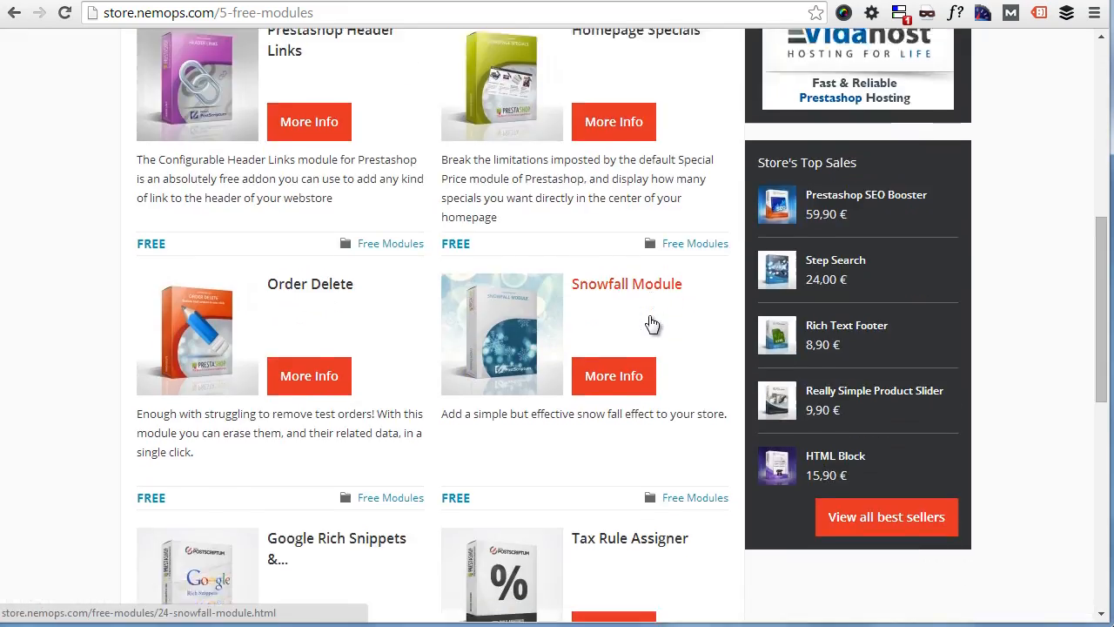
pyautogui.scroll(8, 641, 340)
pyautogui.scroll(-5, 647, 269)
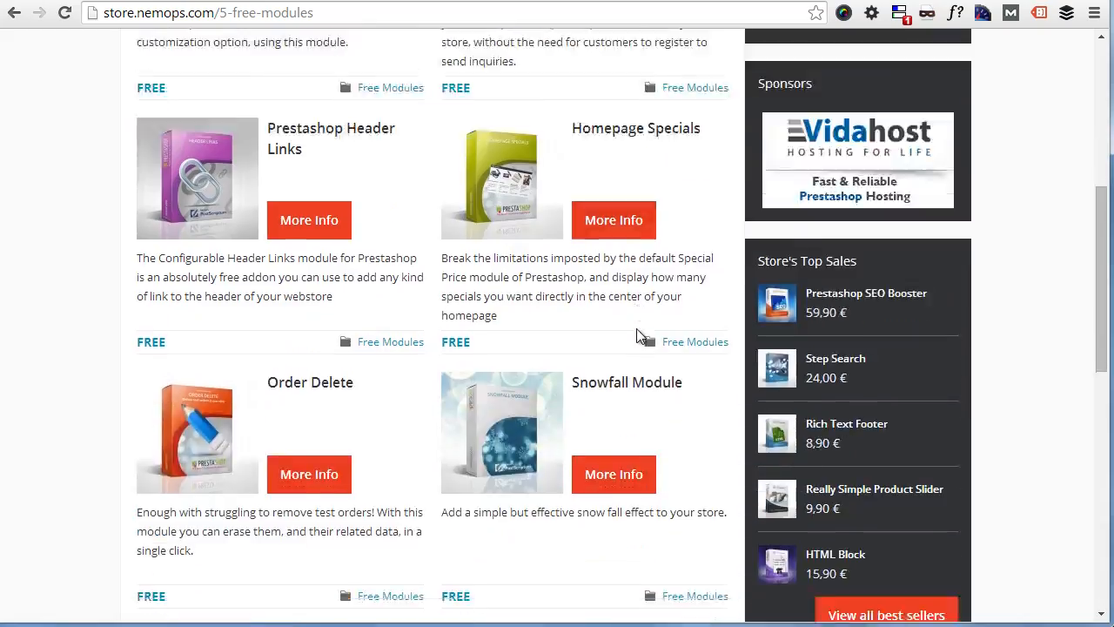
pyautogui.scroll(4, 577, 212)
pyautogui.scroll(-7, 582, 188)
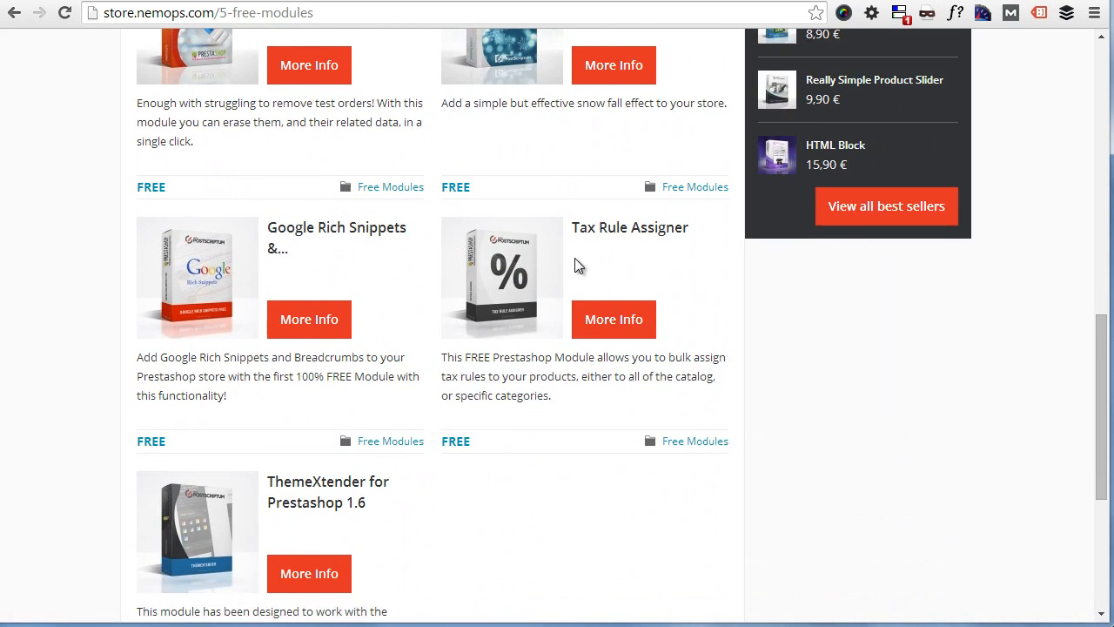
pyautogui.scroll(6, 576, 265)
pyautogui.scroll(-6, 575, 258)
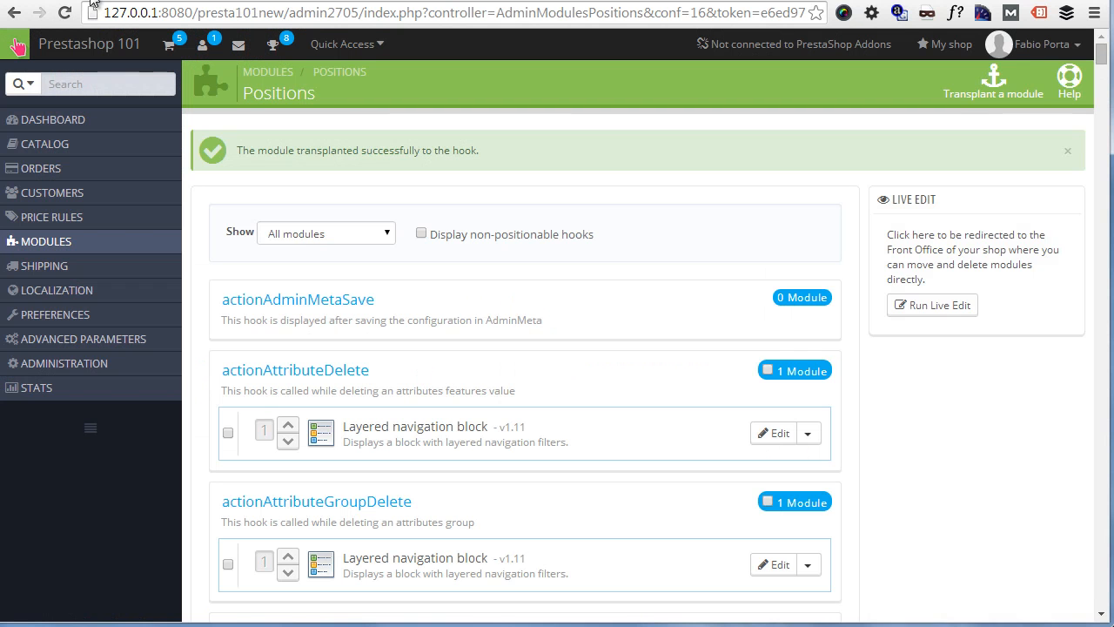
# Upload pscodfee.zip as a new module from the back office's List of modules page.
pyautogui.moveTo(84, 242)
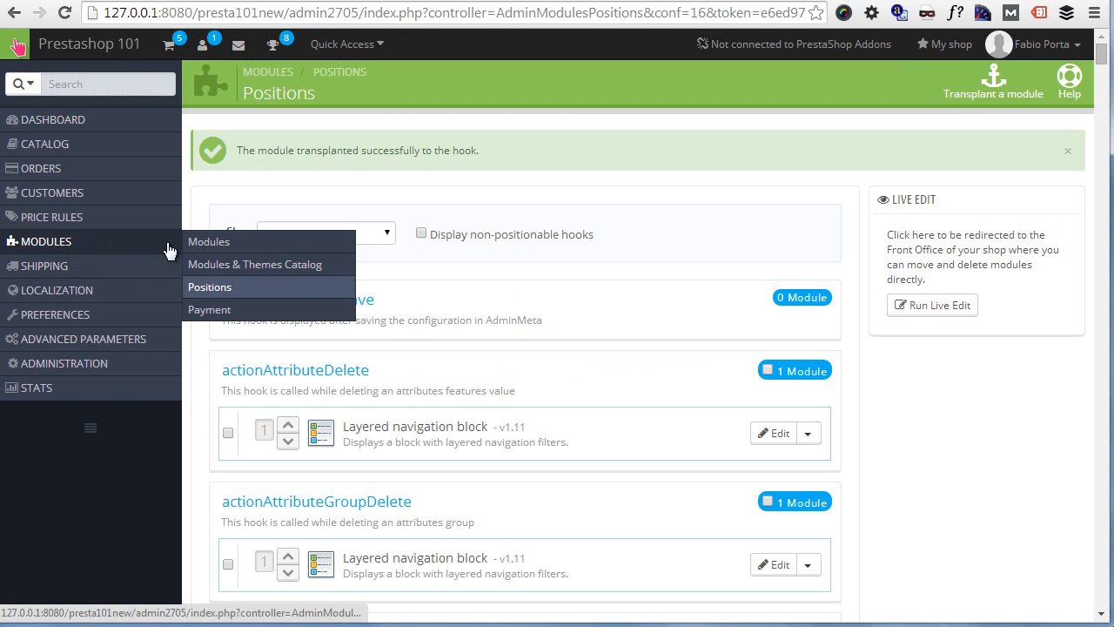
pyautogui.click(201, 241)
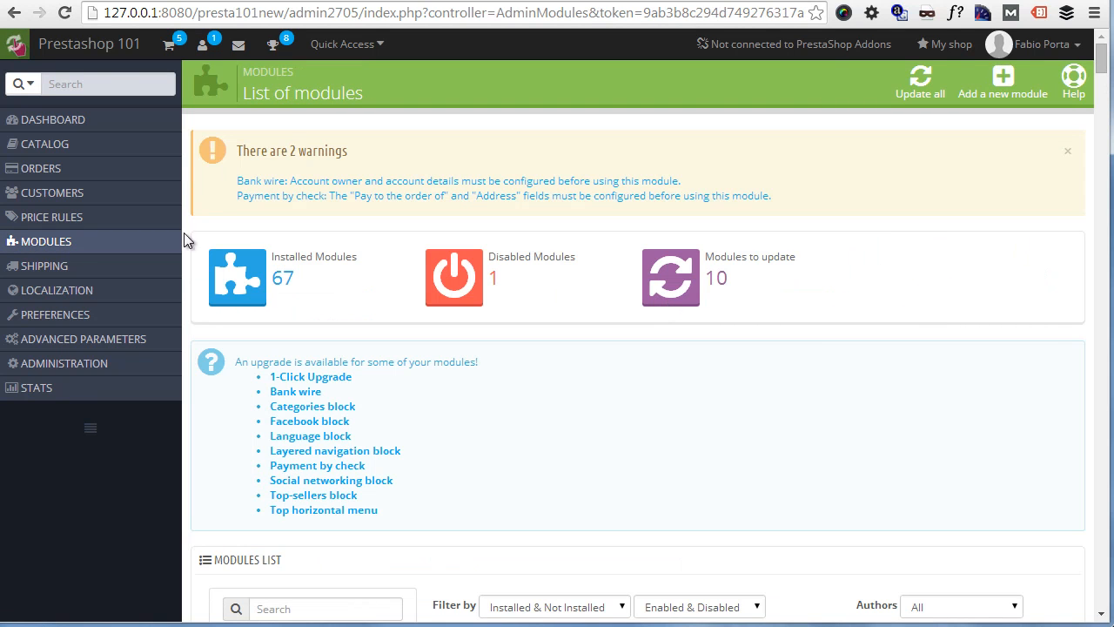
pyautogui.click(999, 91)
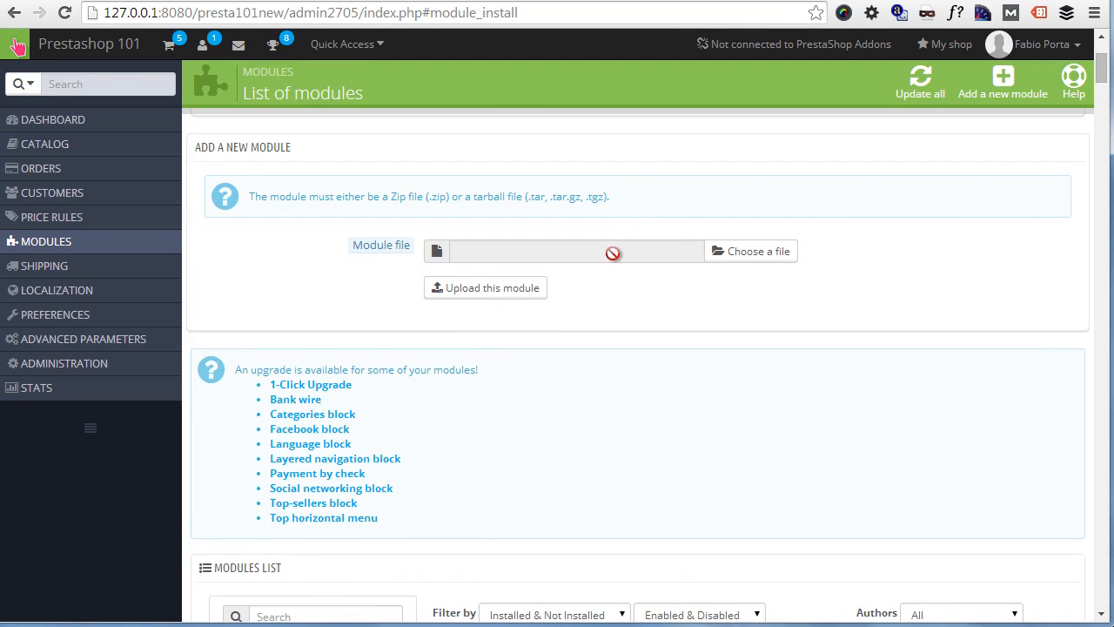
pyautogui.click(743, 251)
pyautogui.click(235, 79)
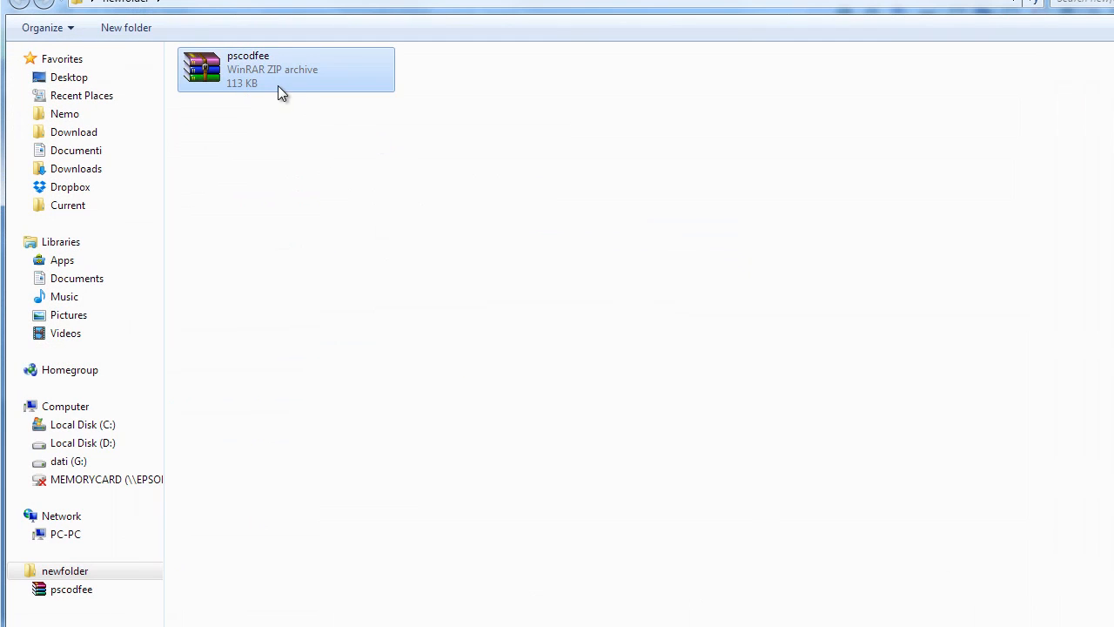
pyautogui.press('Return')
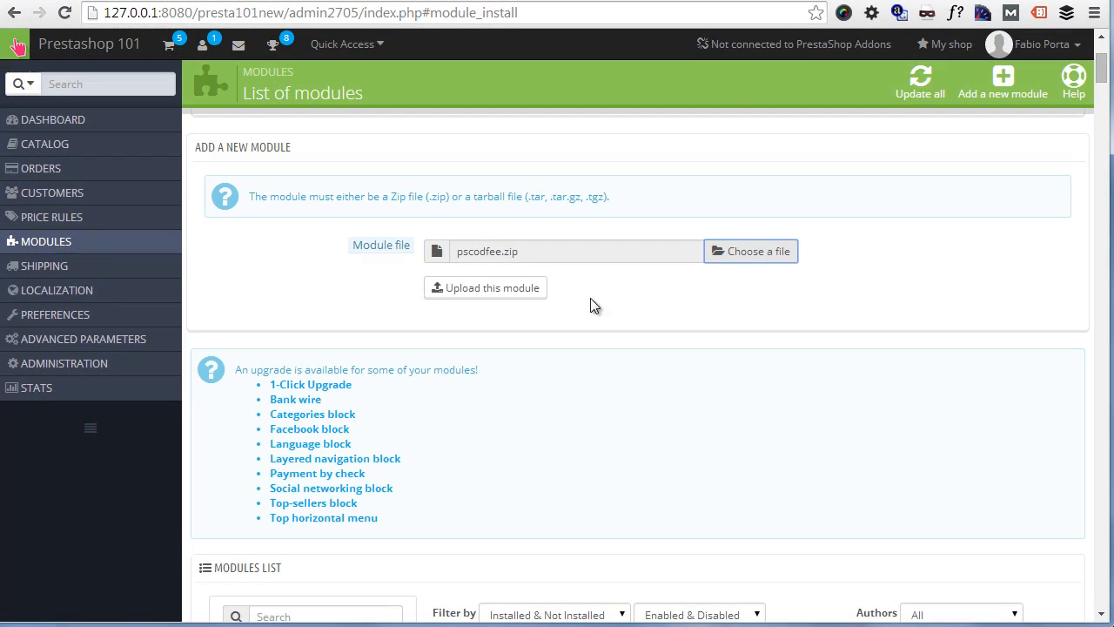
pyautogui.click(486, 287)
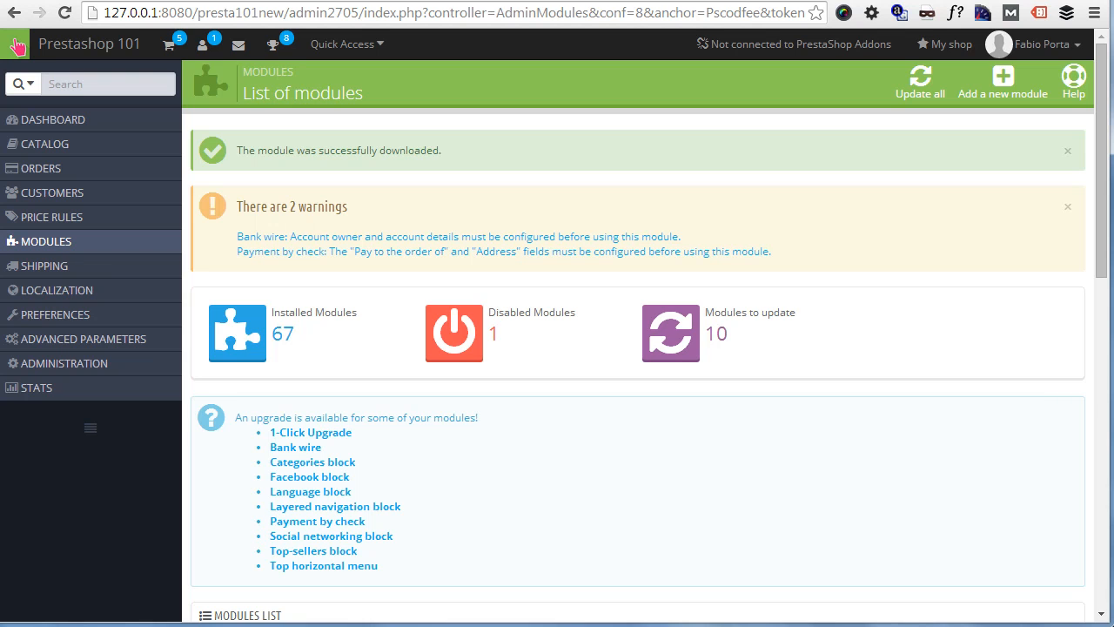
# Install the Cash on delivery with fee module, proceeding with the installation although it is untrusted.
pyautogui.scroll(-6, 1003, 344)
pyautogui.scroll(3, 976, 352)
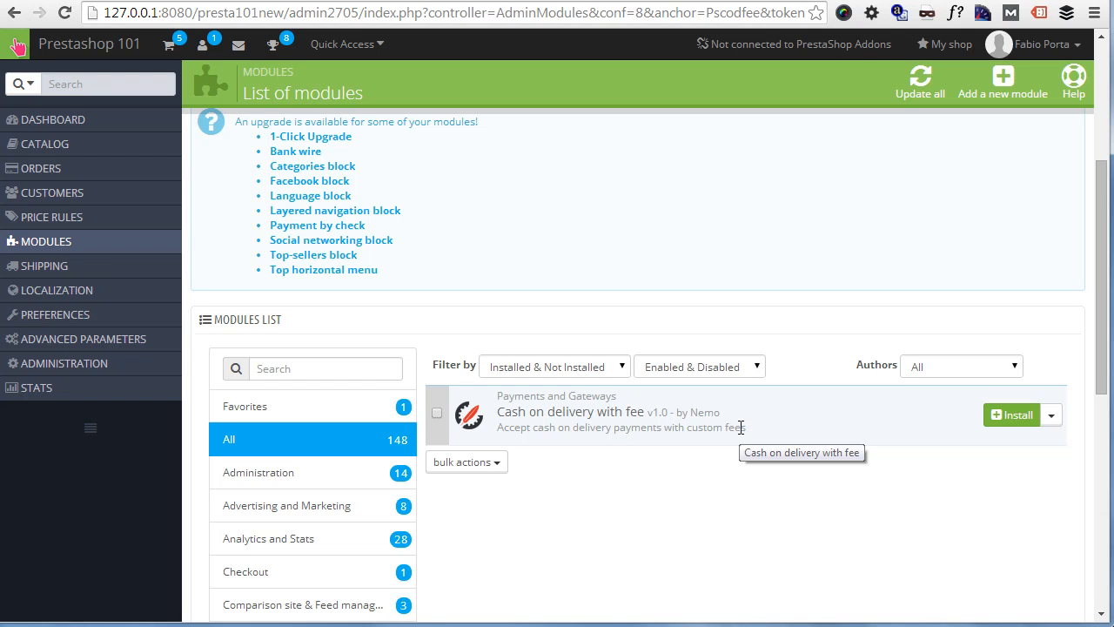
pyautogui.scroll(-1, 663, 500)
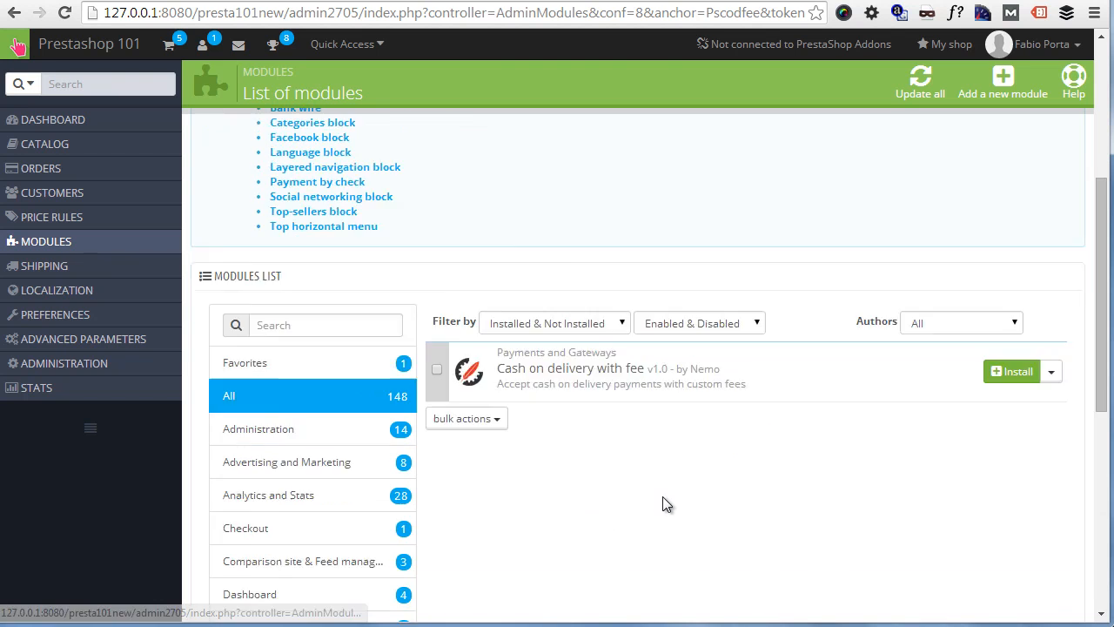
pyautogui.scroll(-5, 661, 506)
pyautogui.scroll(8, 701, 500)
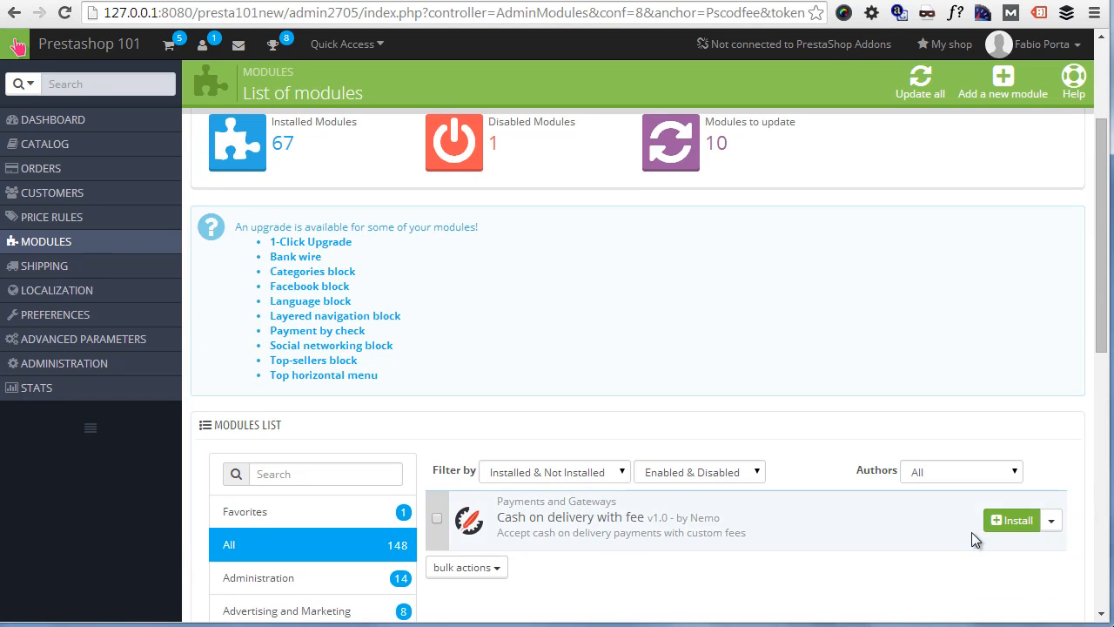
pyautogui.click(1014, 519)
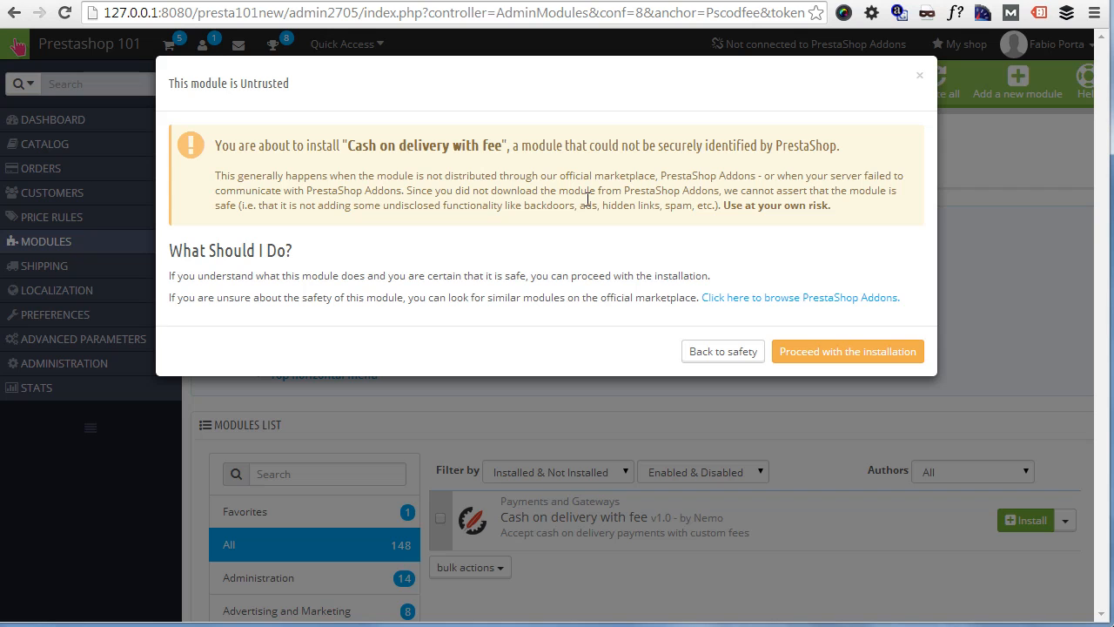
pyautogui.click(870, 359)
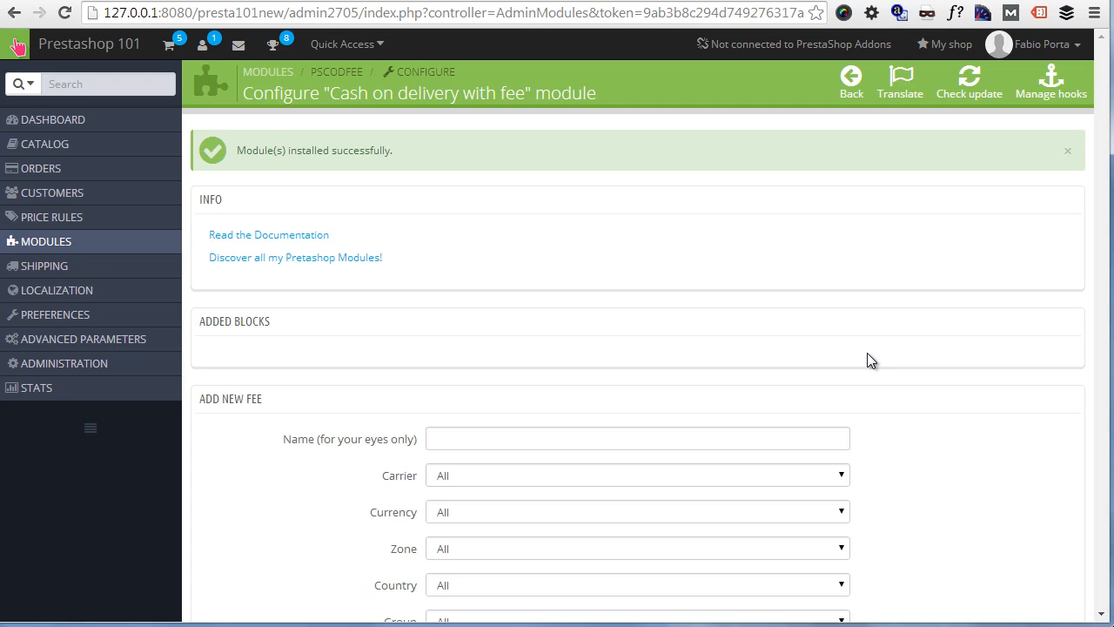
# Switch back to the Free Modules page on store.nemops.com and view it from its beginning.
pyautogui.click(433, 1)
pyautogui.scroll(8, 732, 270)
pyautogui.scroll(2, 732, 272)
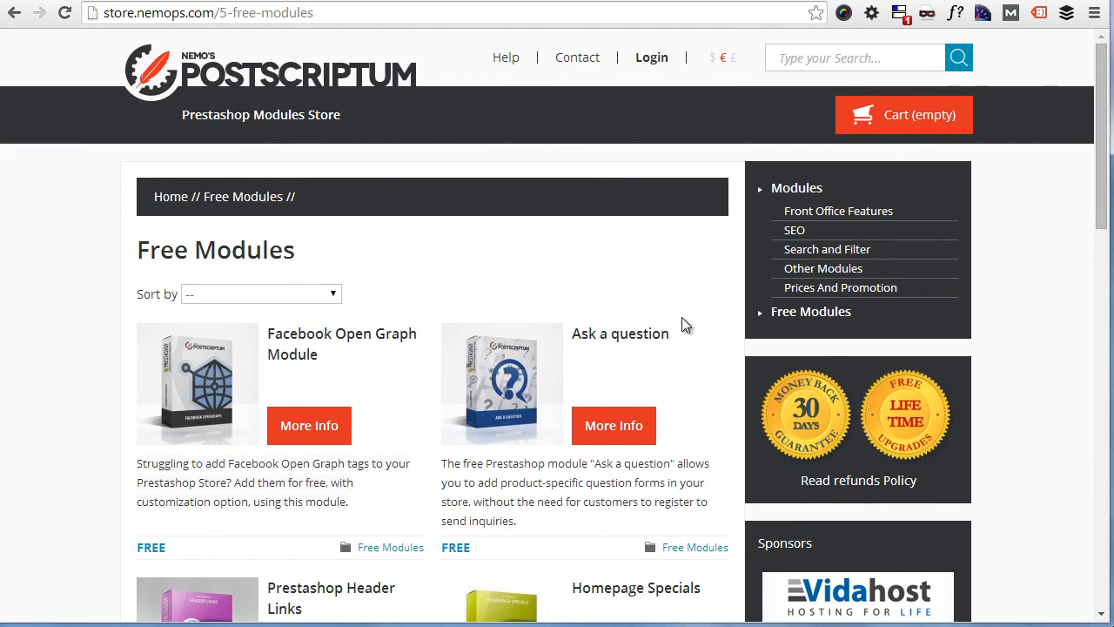